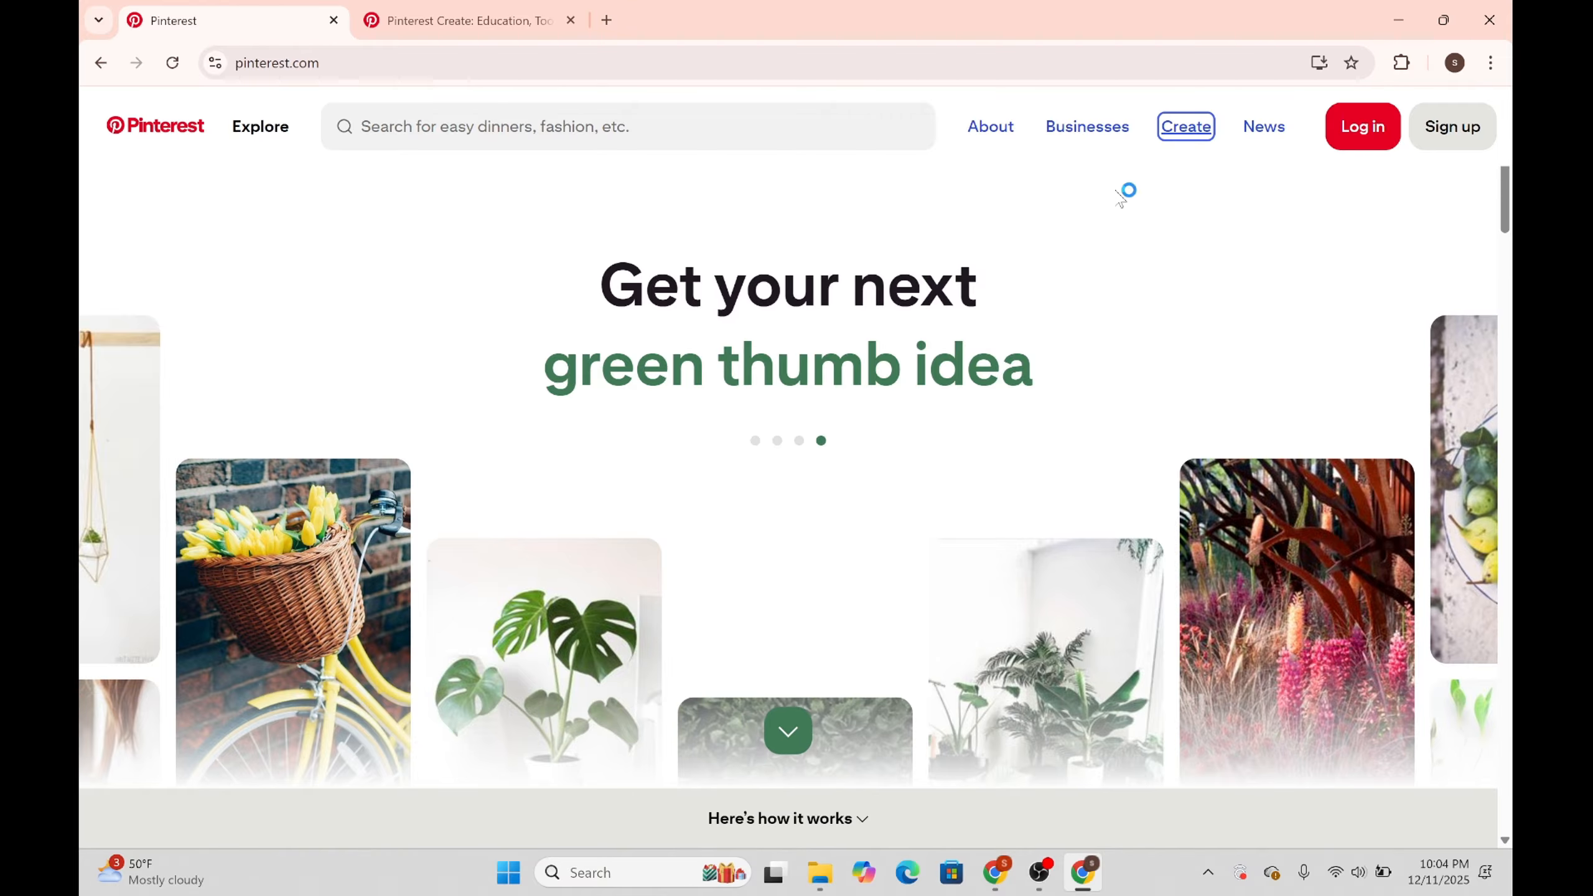
# Sign up for a new Pinterest account through the existing Google account, supplying the date of birth.
pyautogui.click(1470, 139)
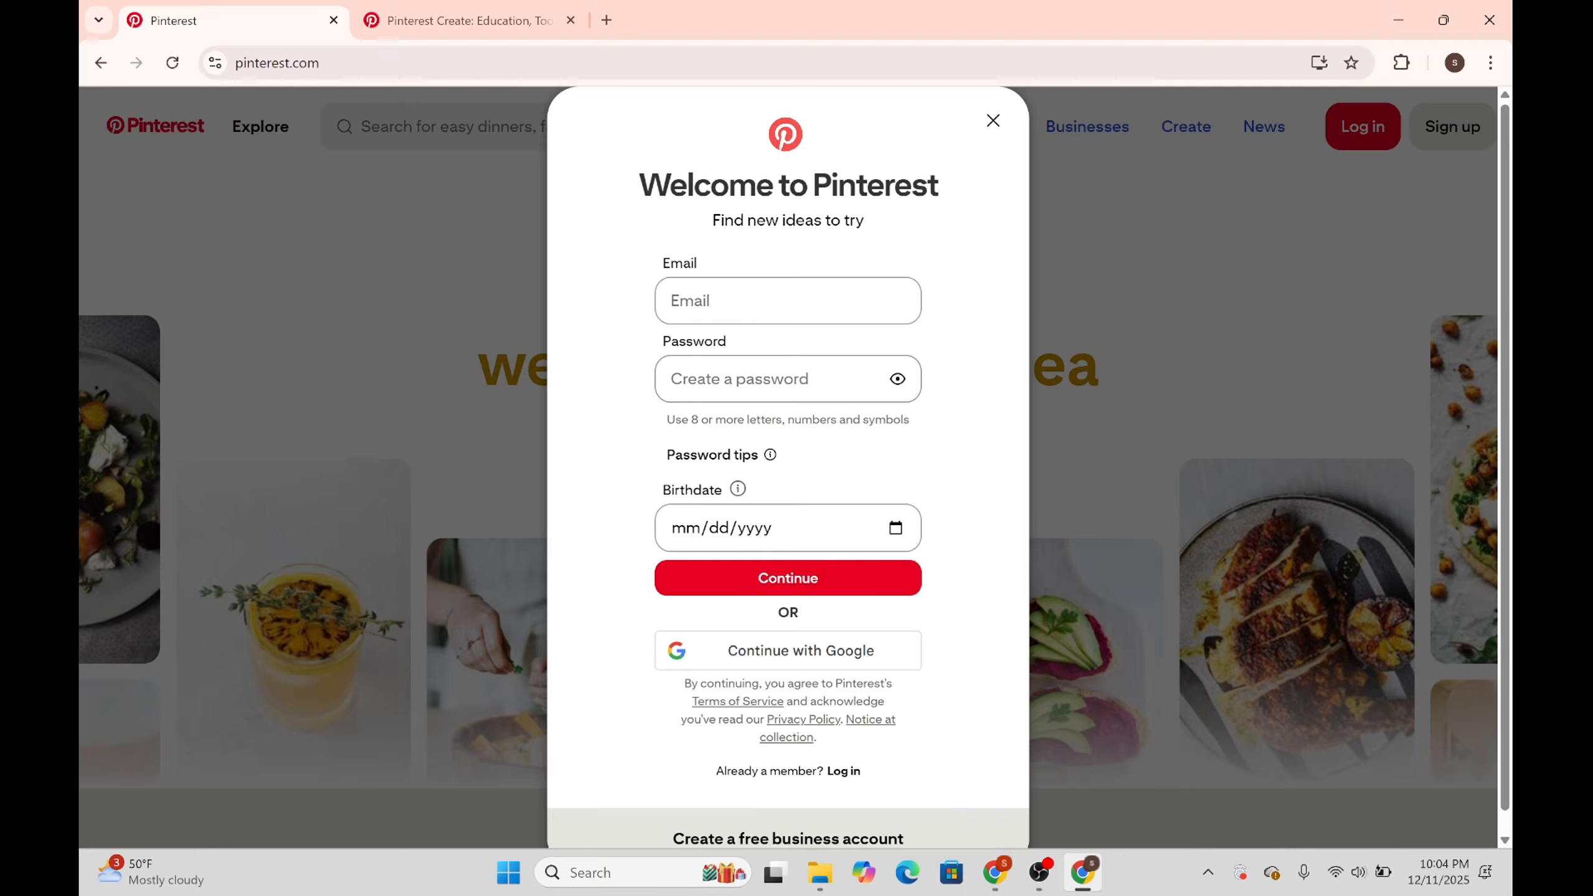
pyautogui.click(832, 531)
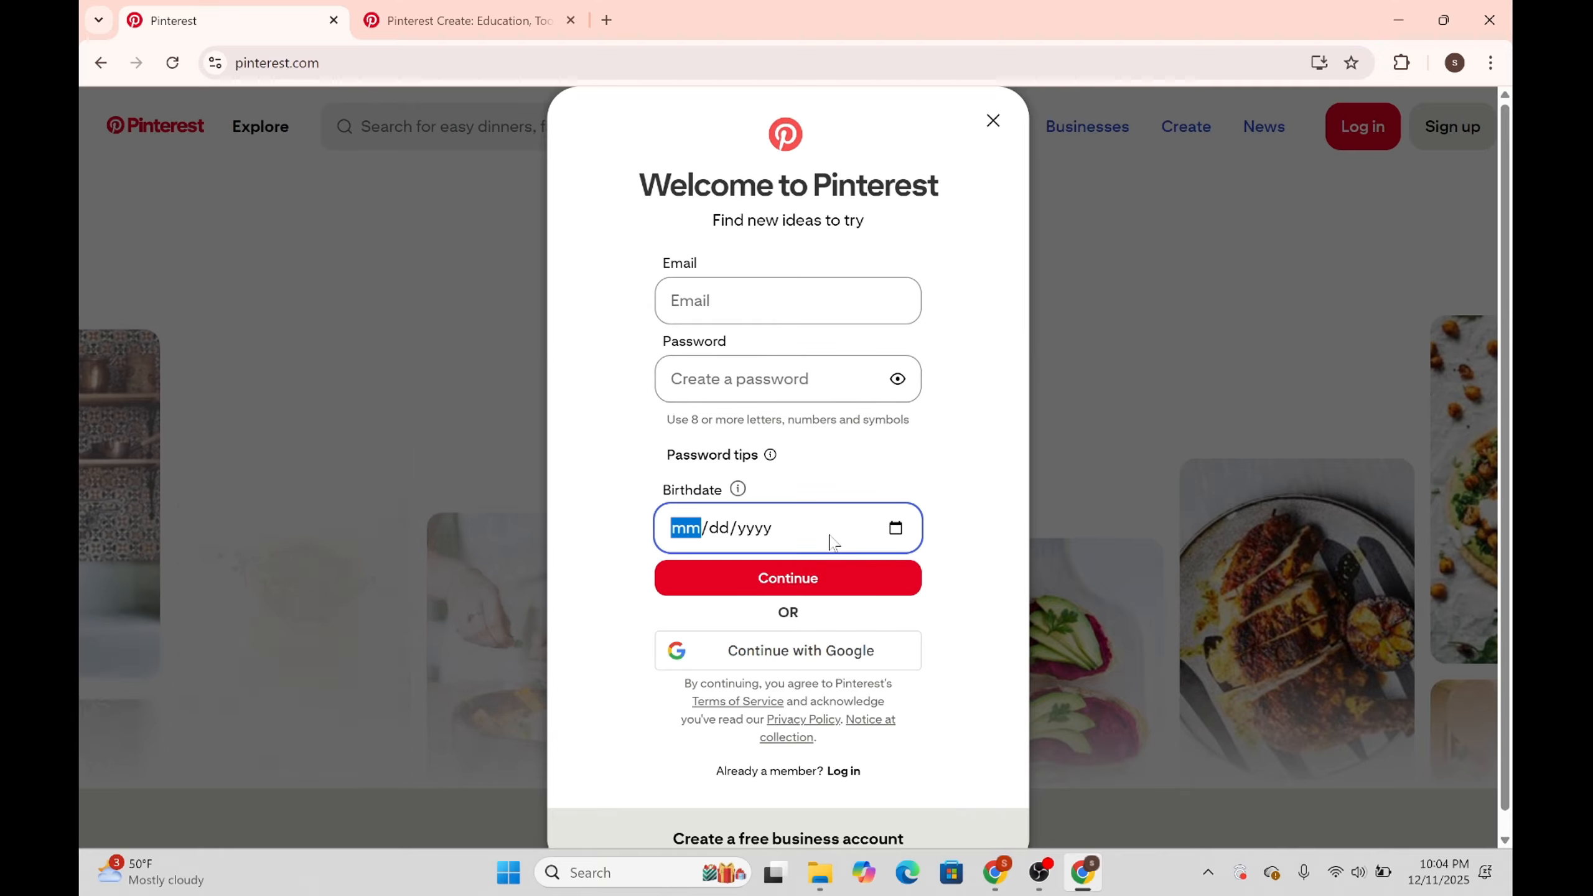
pyautogui.click(766, 530)
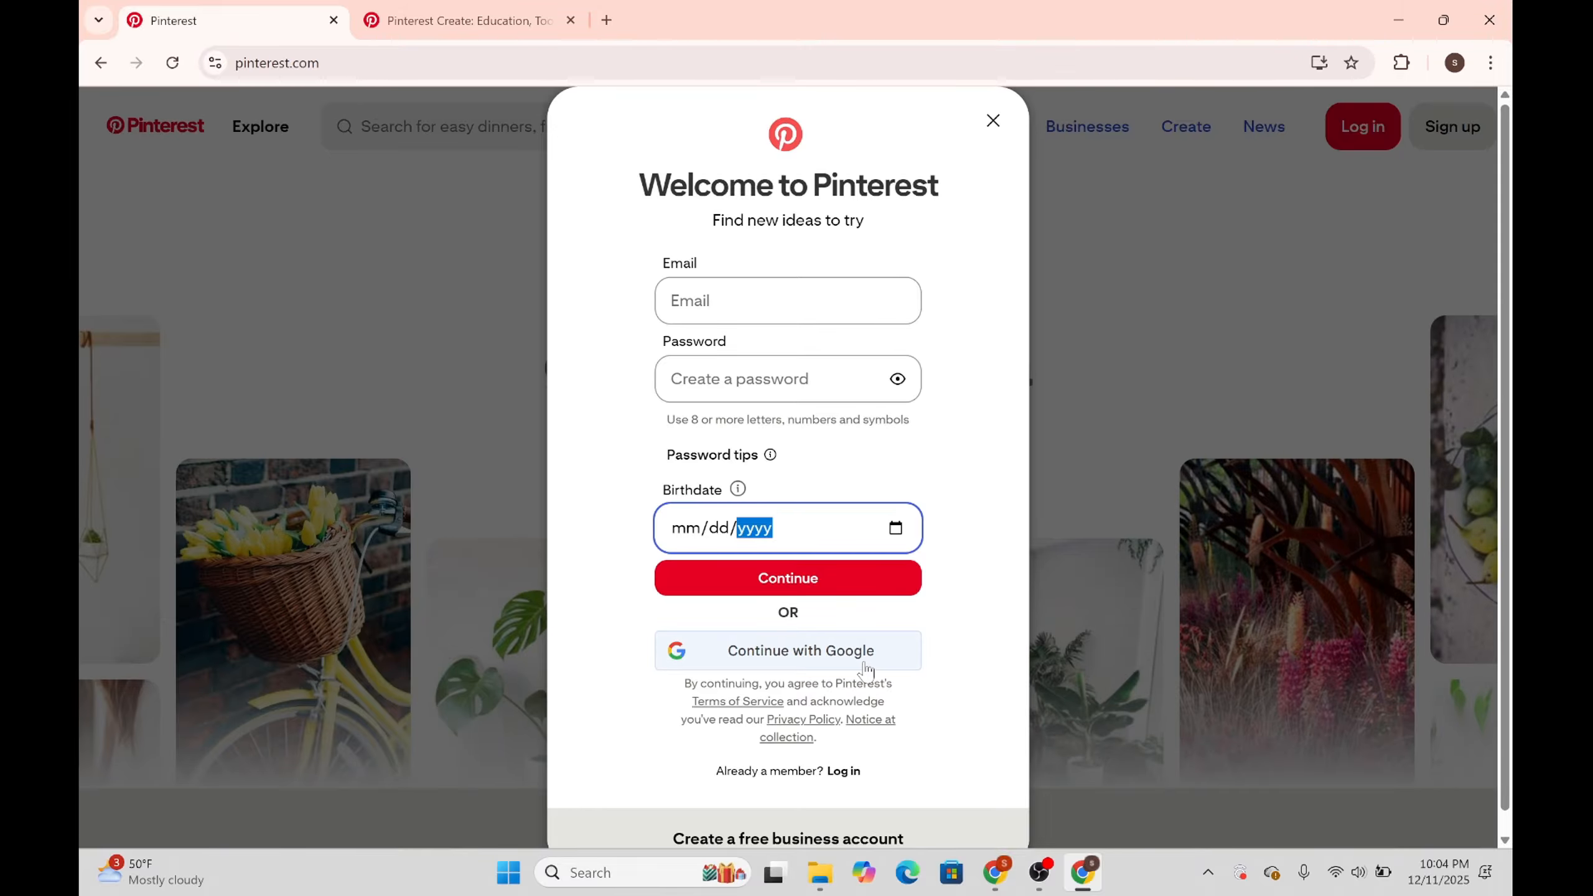
pyautogui.click(843, 772)
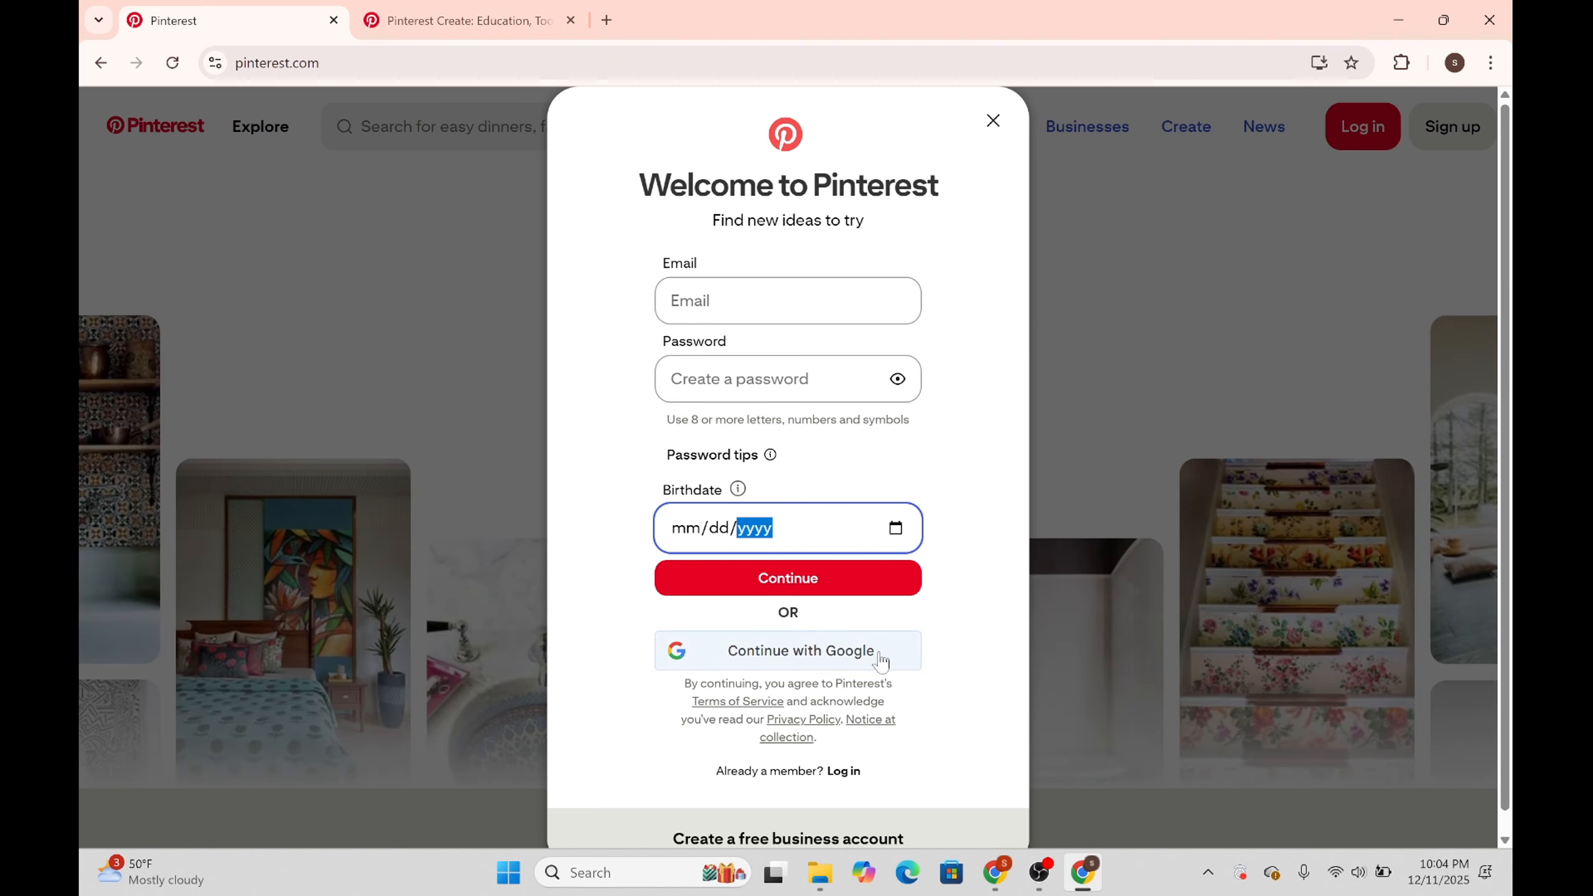
pyautogui.click(822, 669)
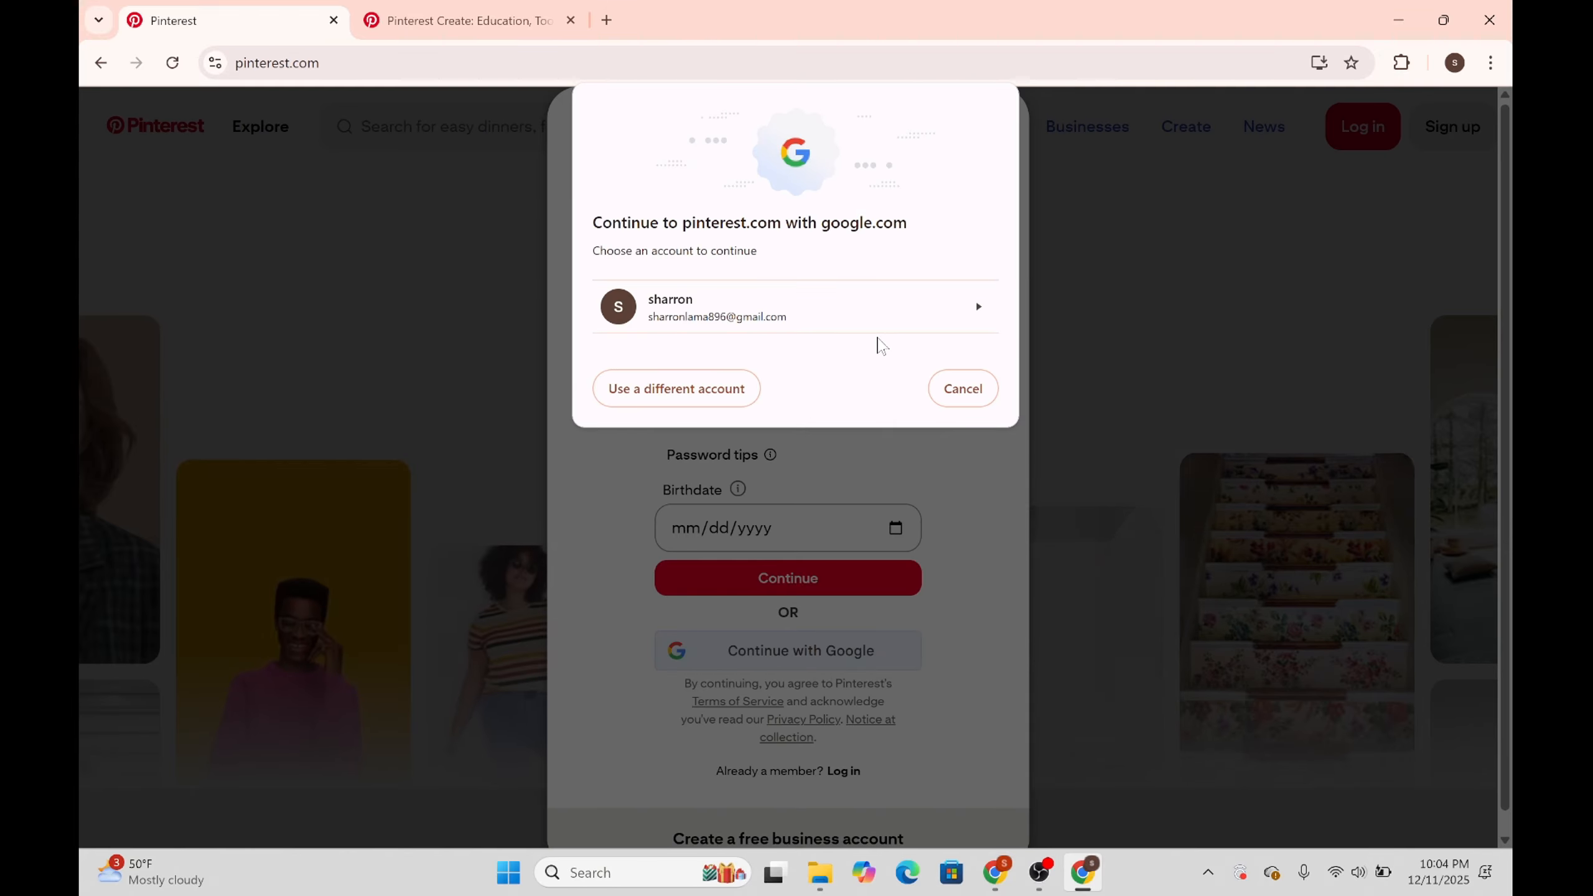
pyautogui.click(839, 307)
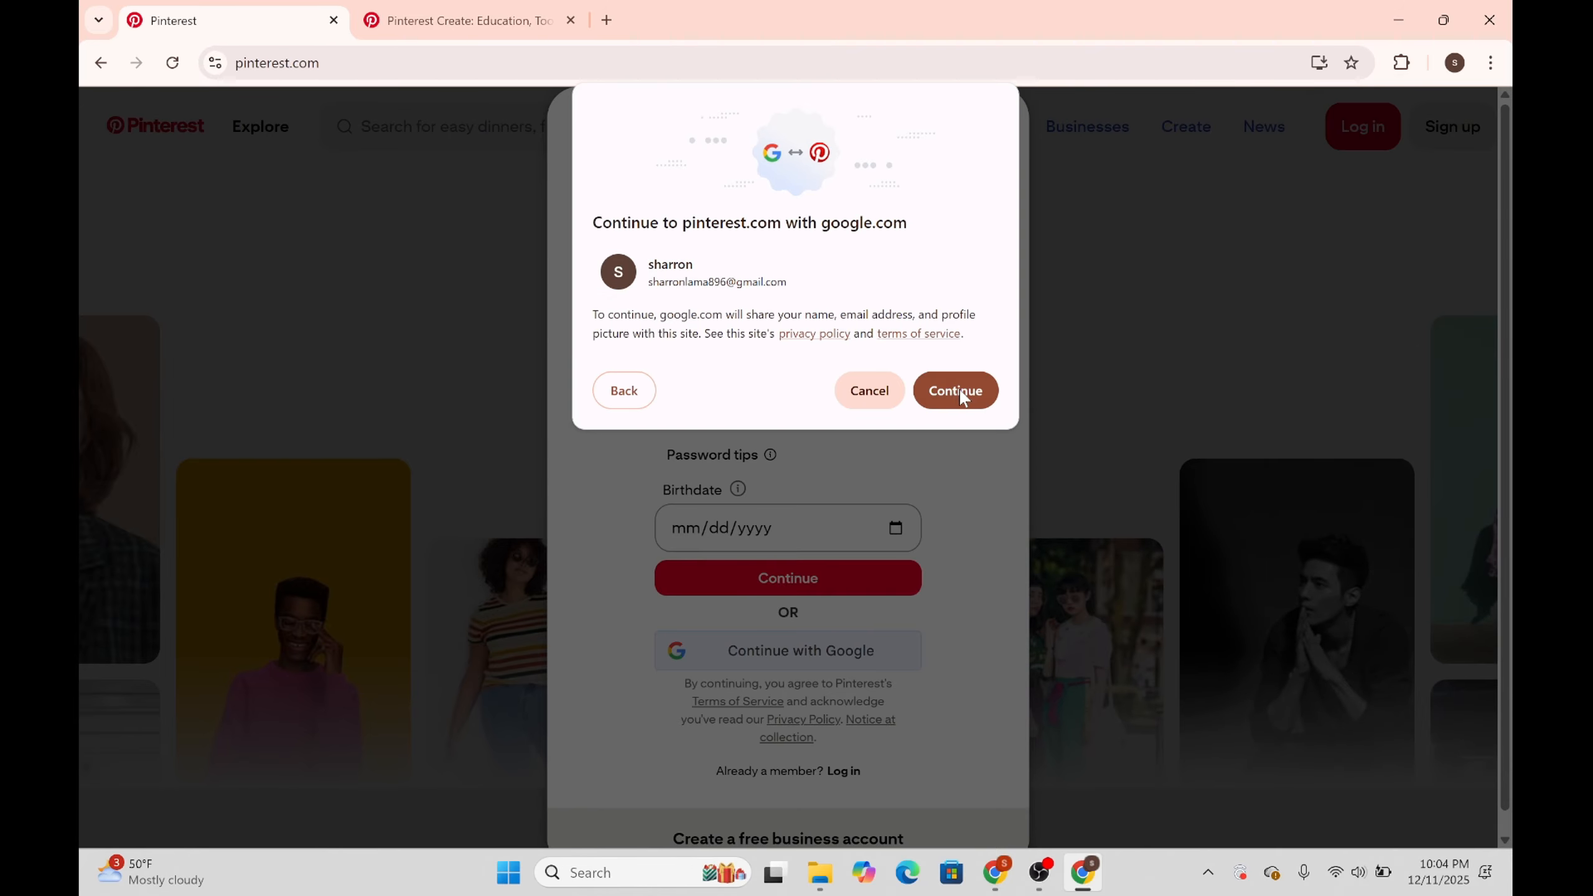
pyautogui.click(955, 391)
pyautogui.click(738, 465)
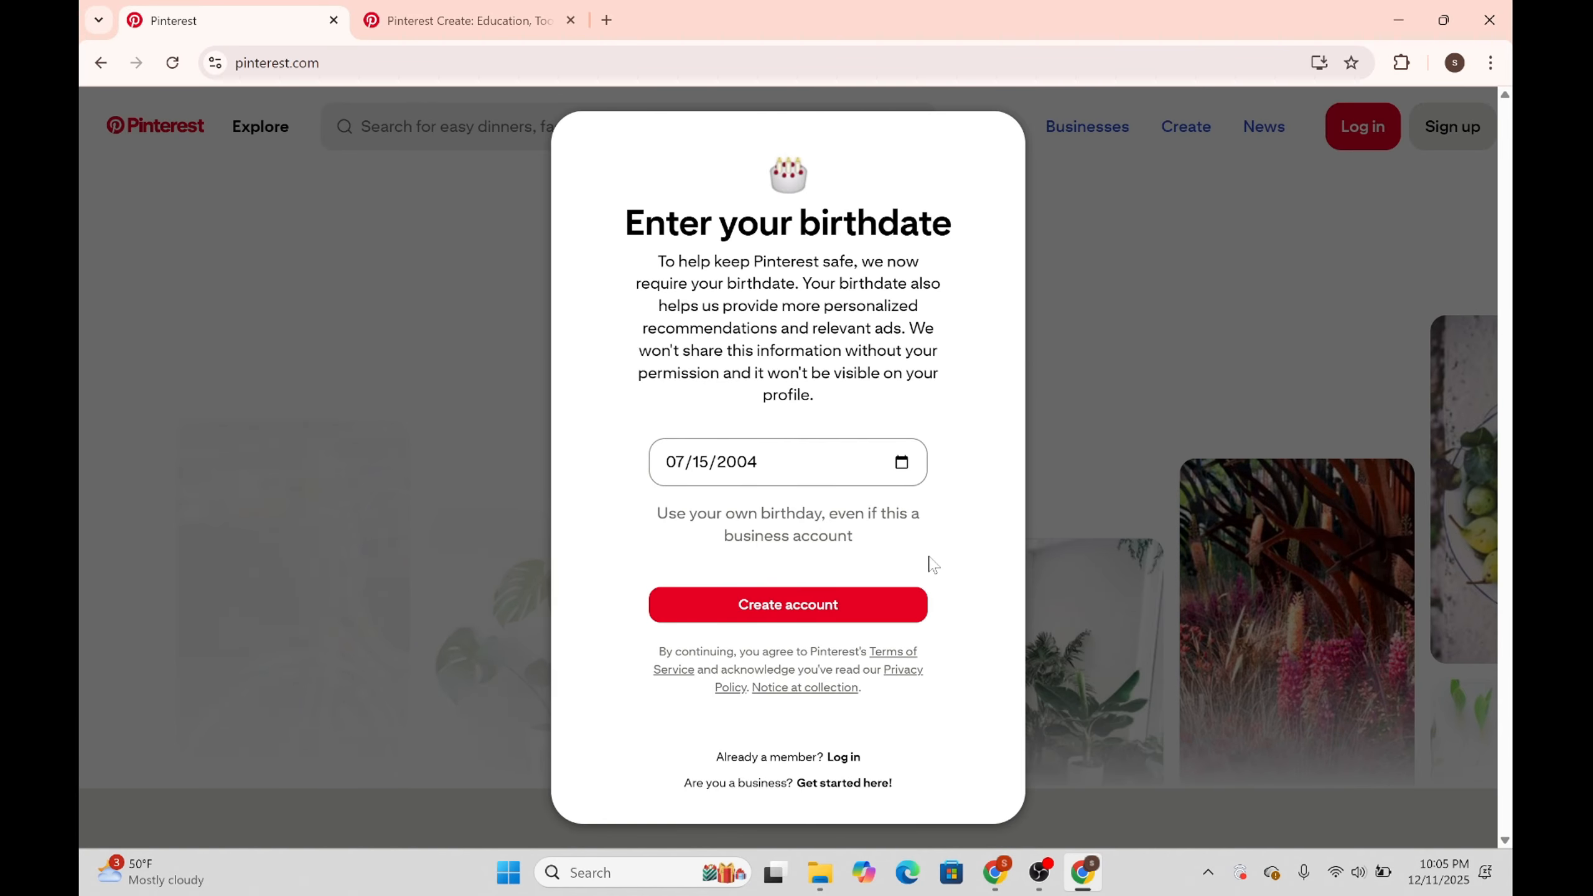
pyautogui.click(845, 609)
# Identify as Female and accept Nepal as the country and English (US) as the language.
pyautogui.click(821, 685)
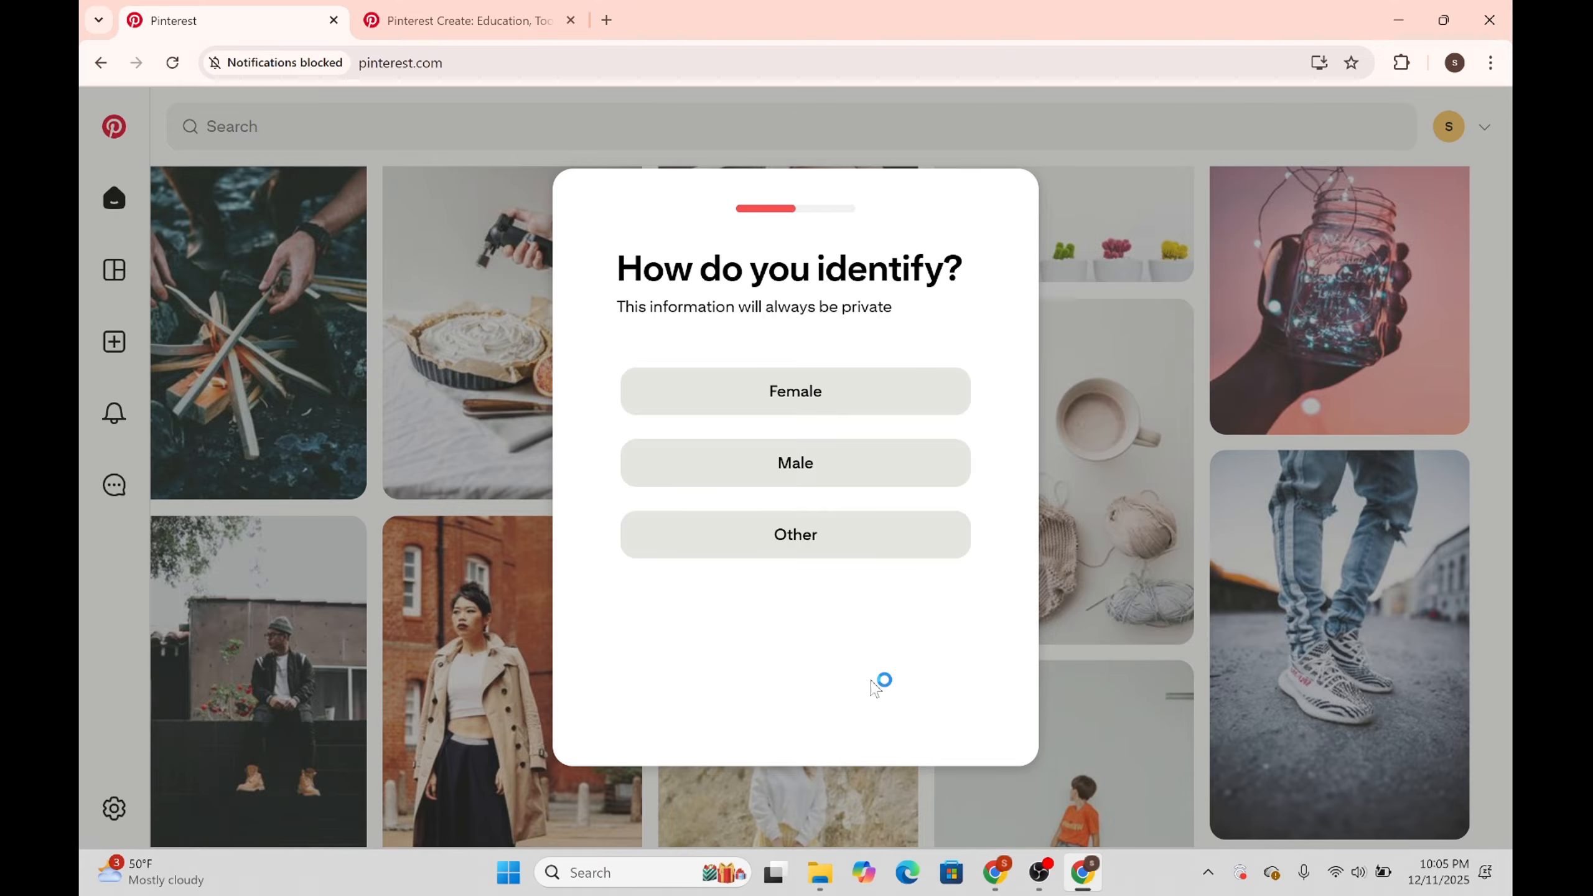
pyautogui.click(815, 392)
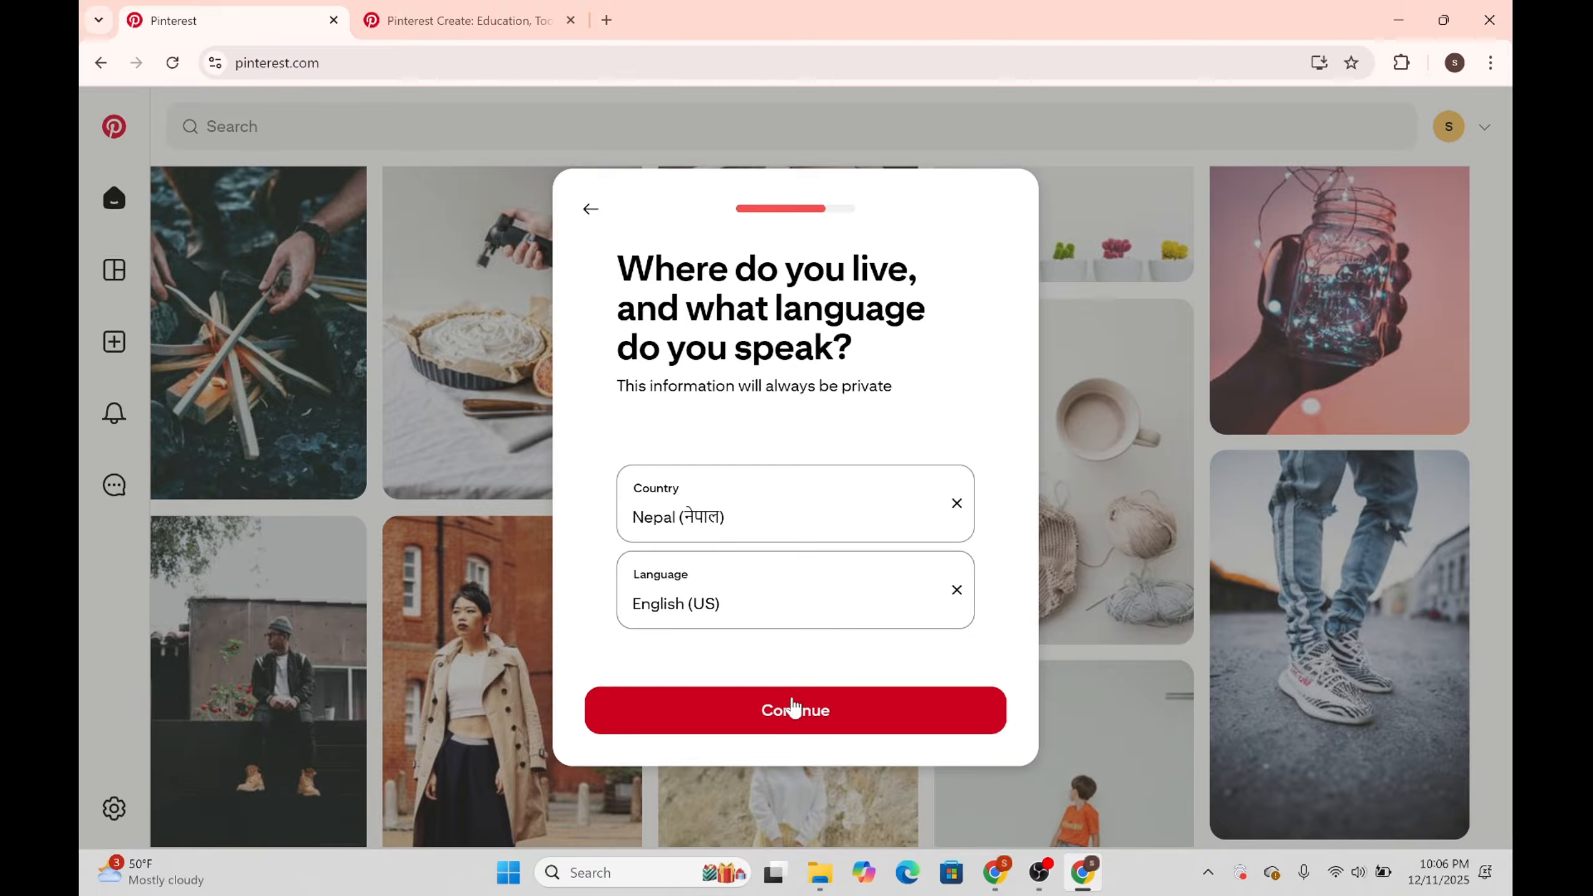
pyautogui.click(928, 690)
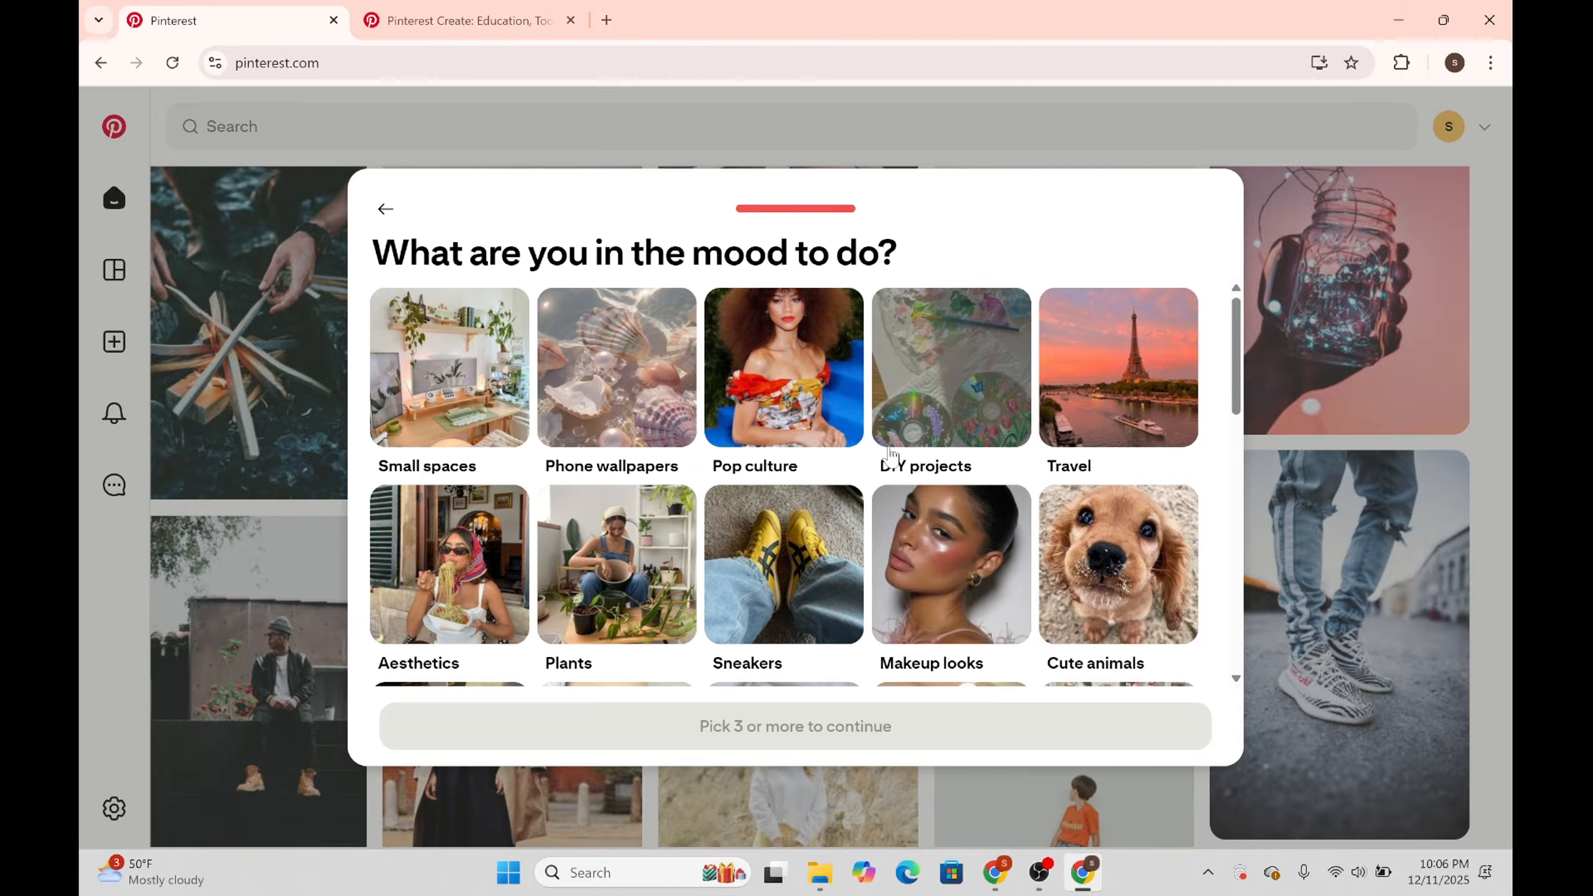
# Pick the interests Small spaces, Phone wallpapers, Video game customization, Tattoos and Relaxation, and continue to the feed.
pyautogui.scroll(-2, 690, 291)
pyautogui.scroll(2, 690, 291)
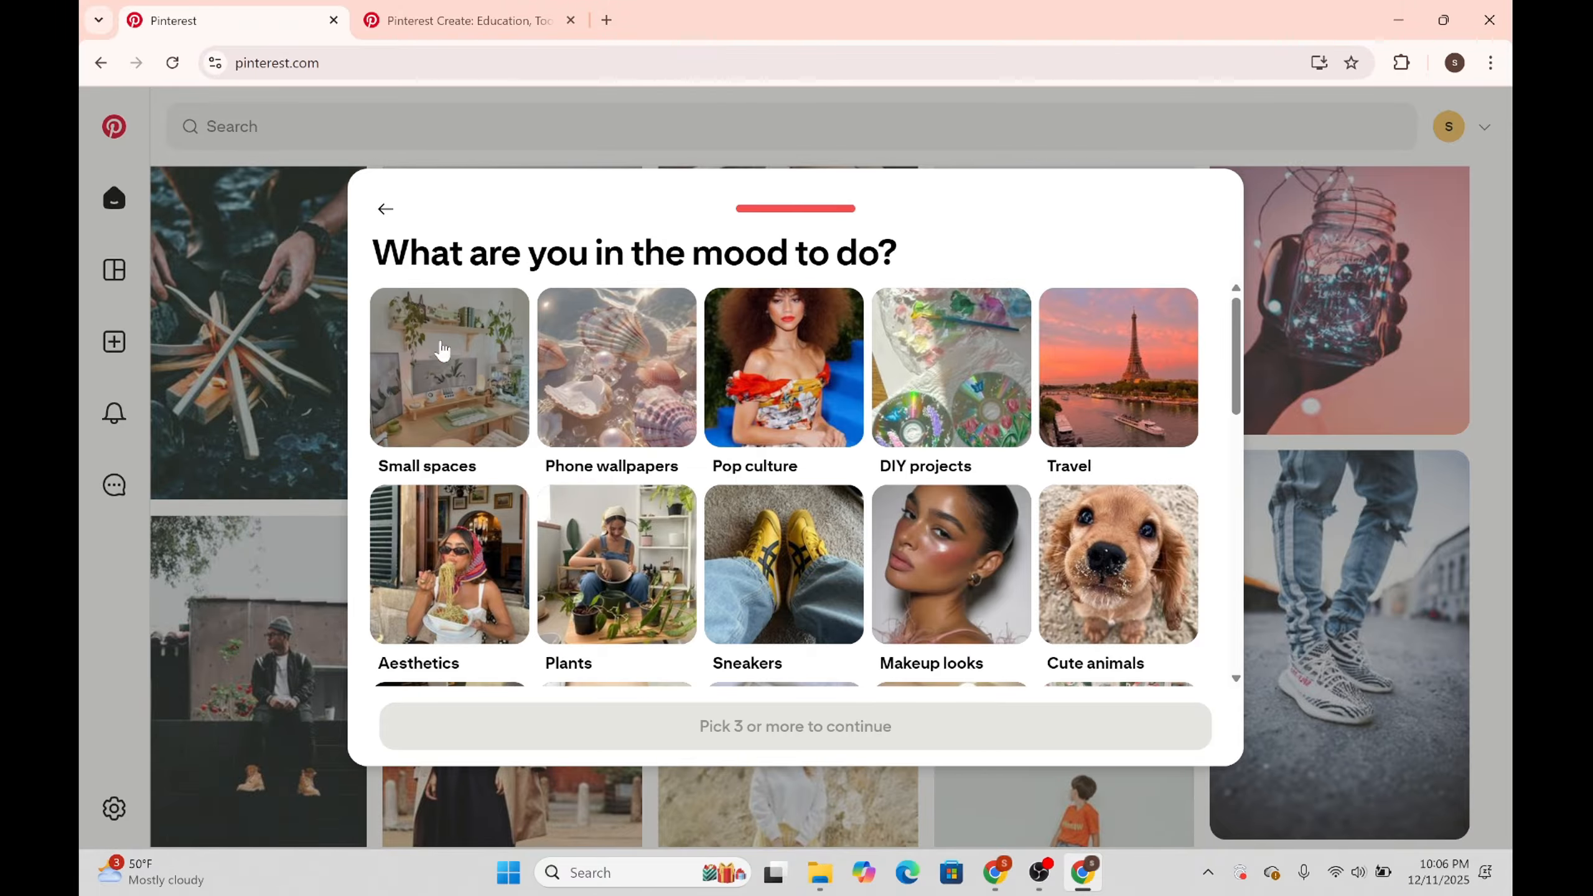
pyautogui.click(439, 388)
pyautogui.click(672, 395)
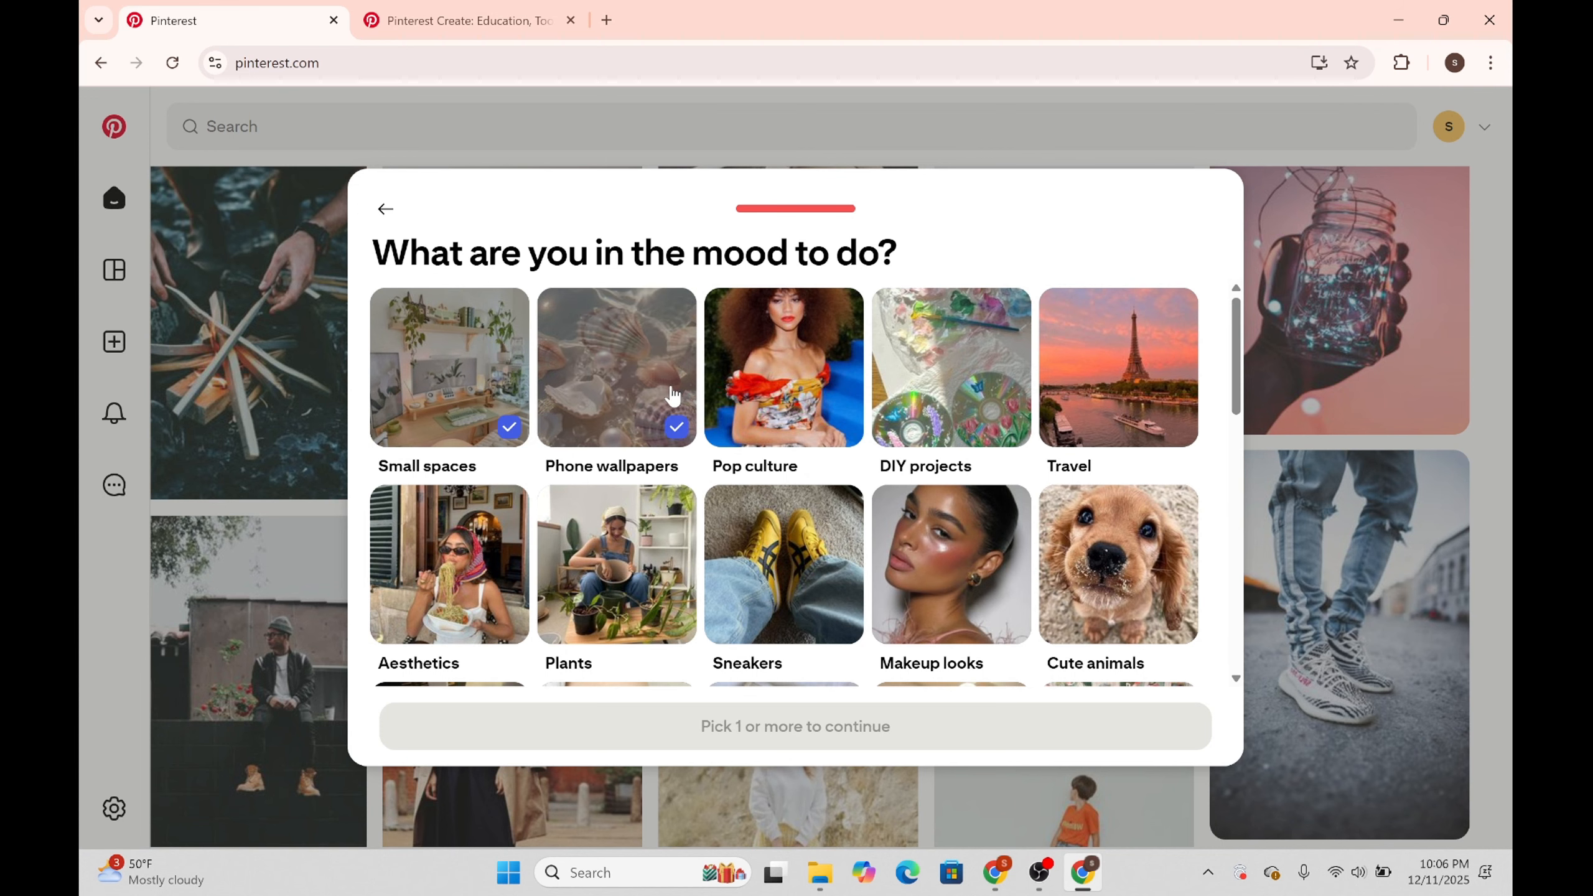
pyautogui.scroll(-5, 774, 497)
pyautogui.click(449, 477)
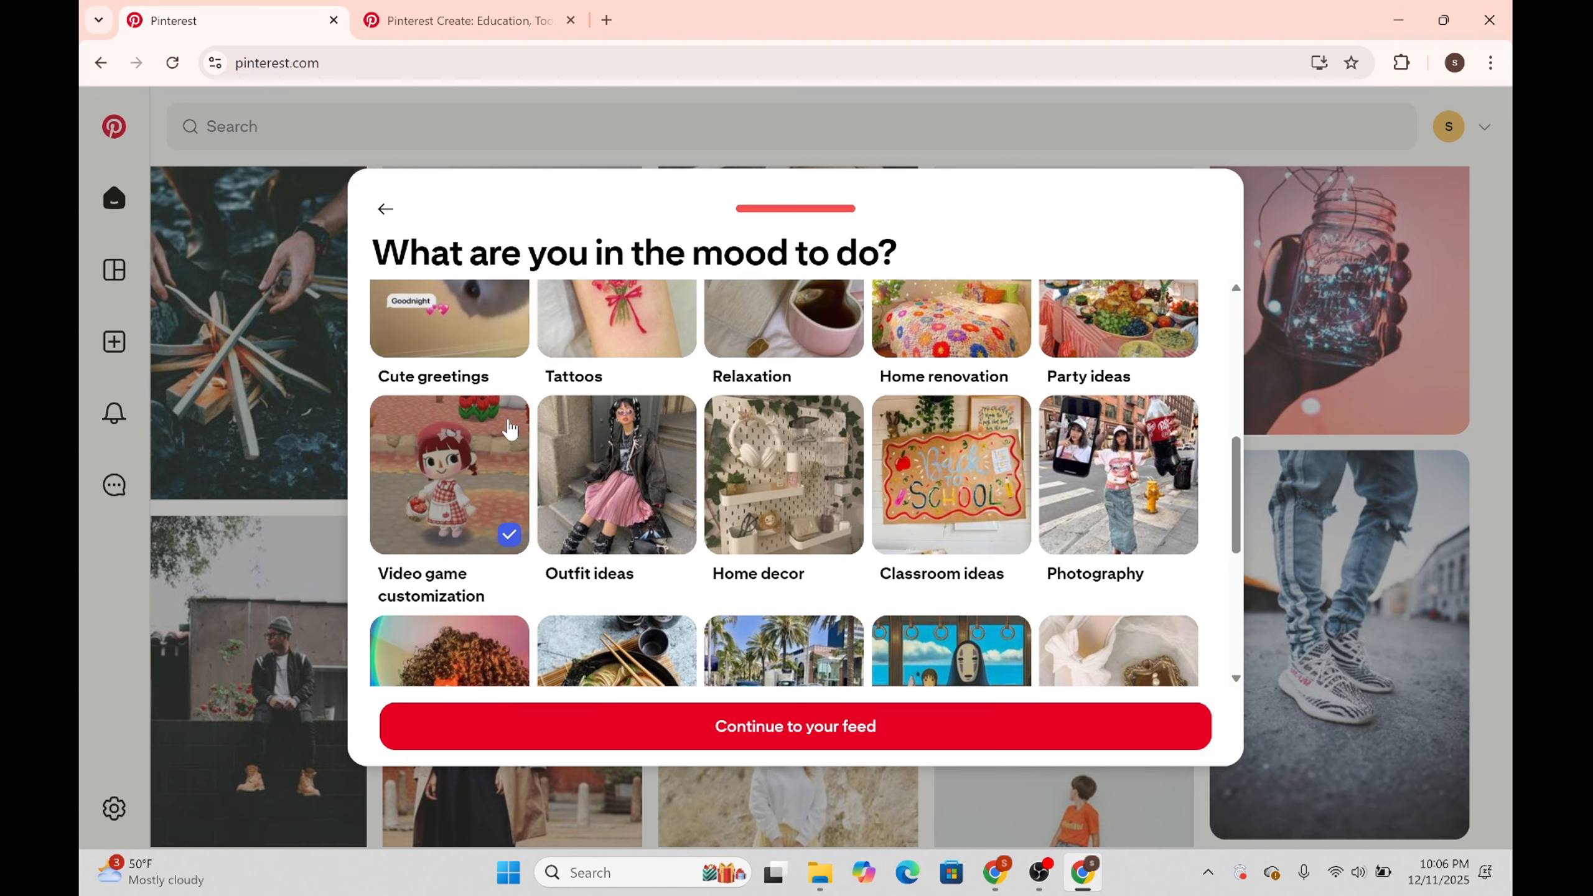
pyautogui.scroll(3, 729, 445)
pyautogui.click(635, 546)
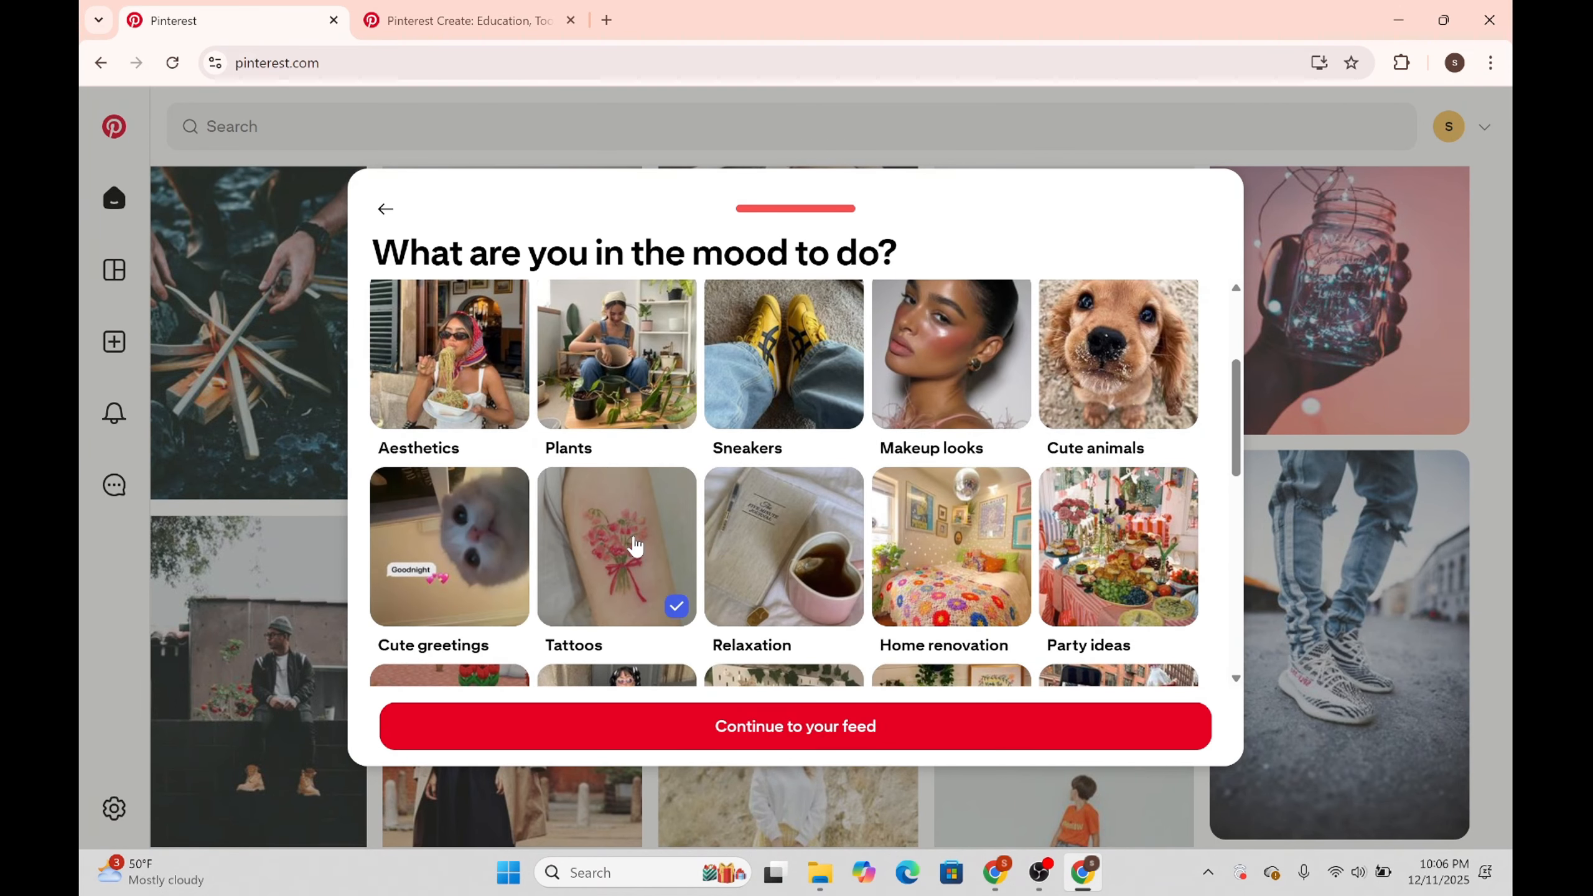
pyautogui.click(787, 549)
pyautogui.scroll(-3, 792, 552)
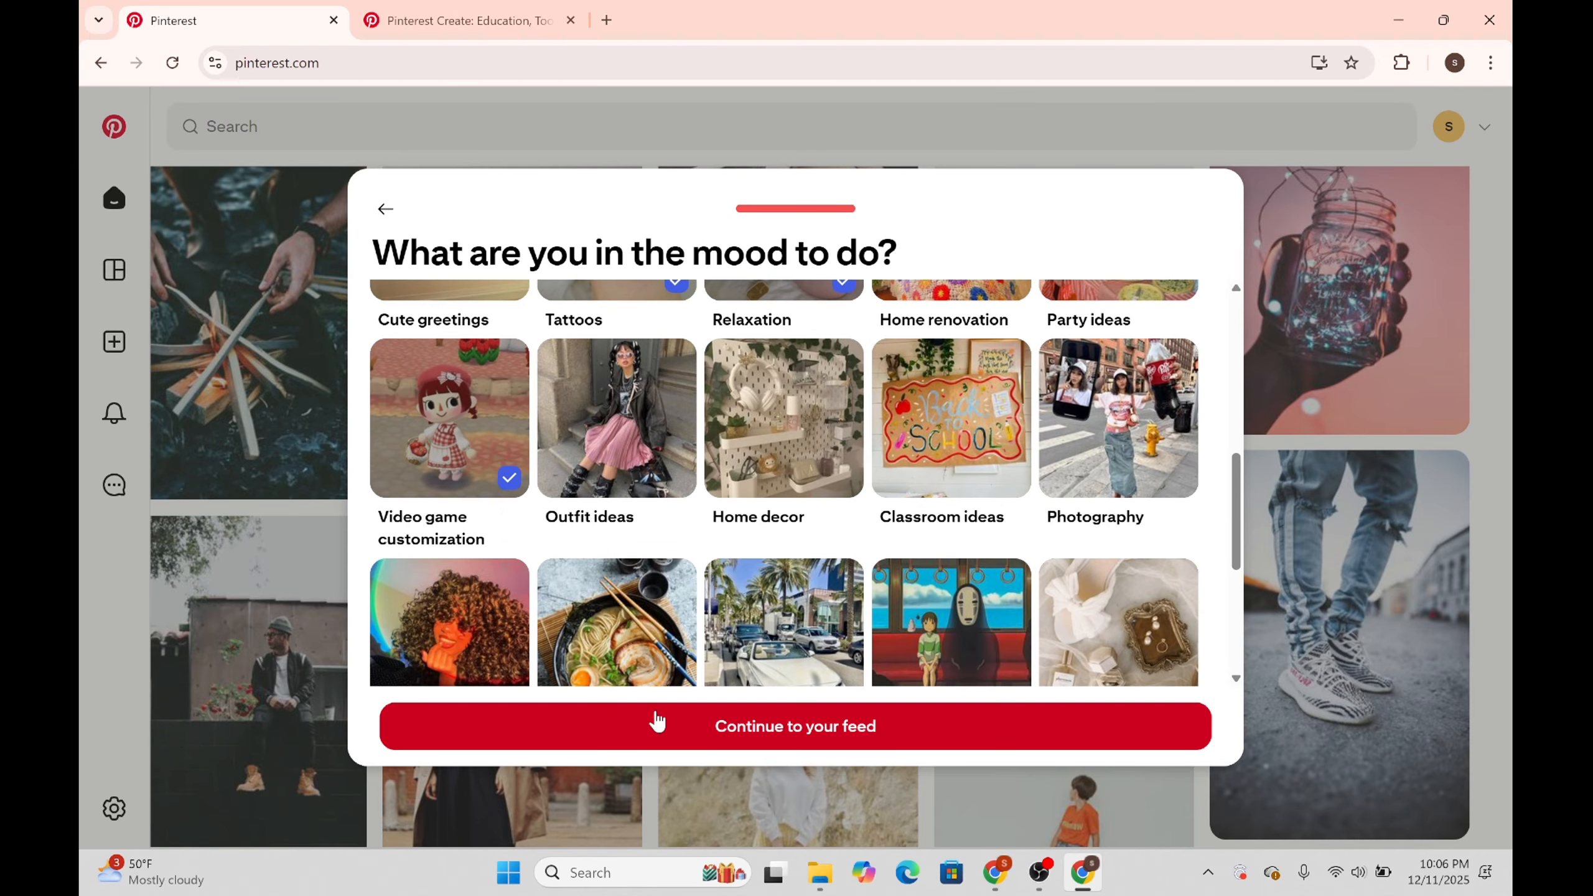
pyautogui.click(868, 739)
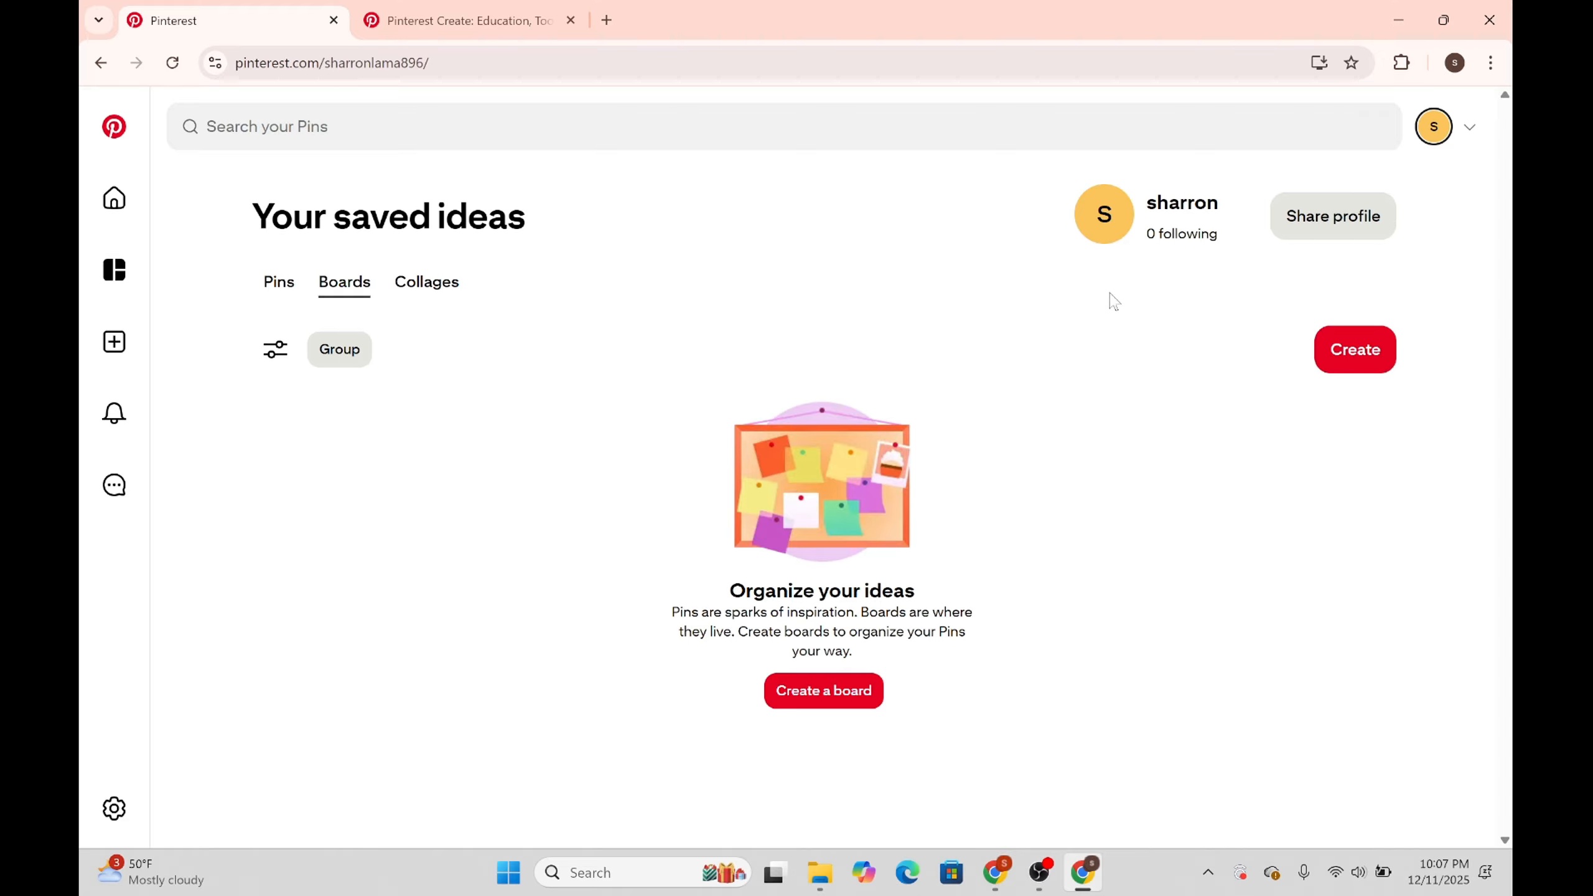
# Convert the personal account to a business account by accepting the free upgrade.
pyautogui.click(1469, 132)
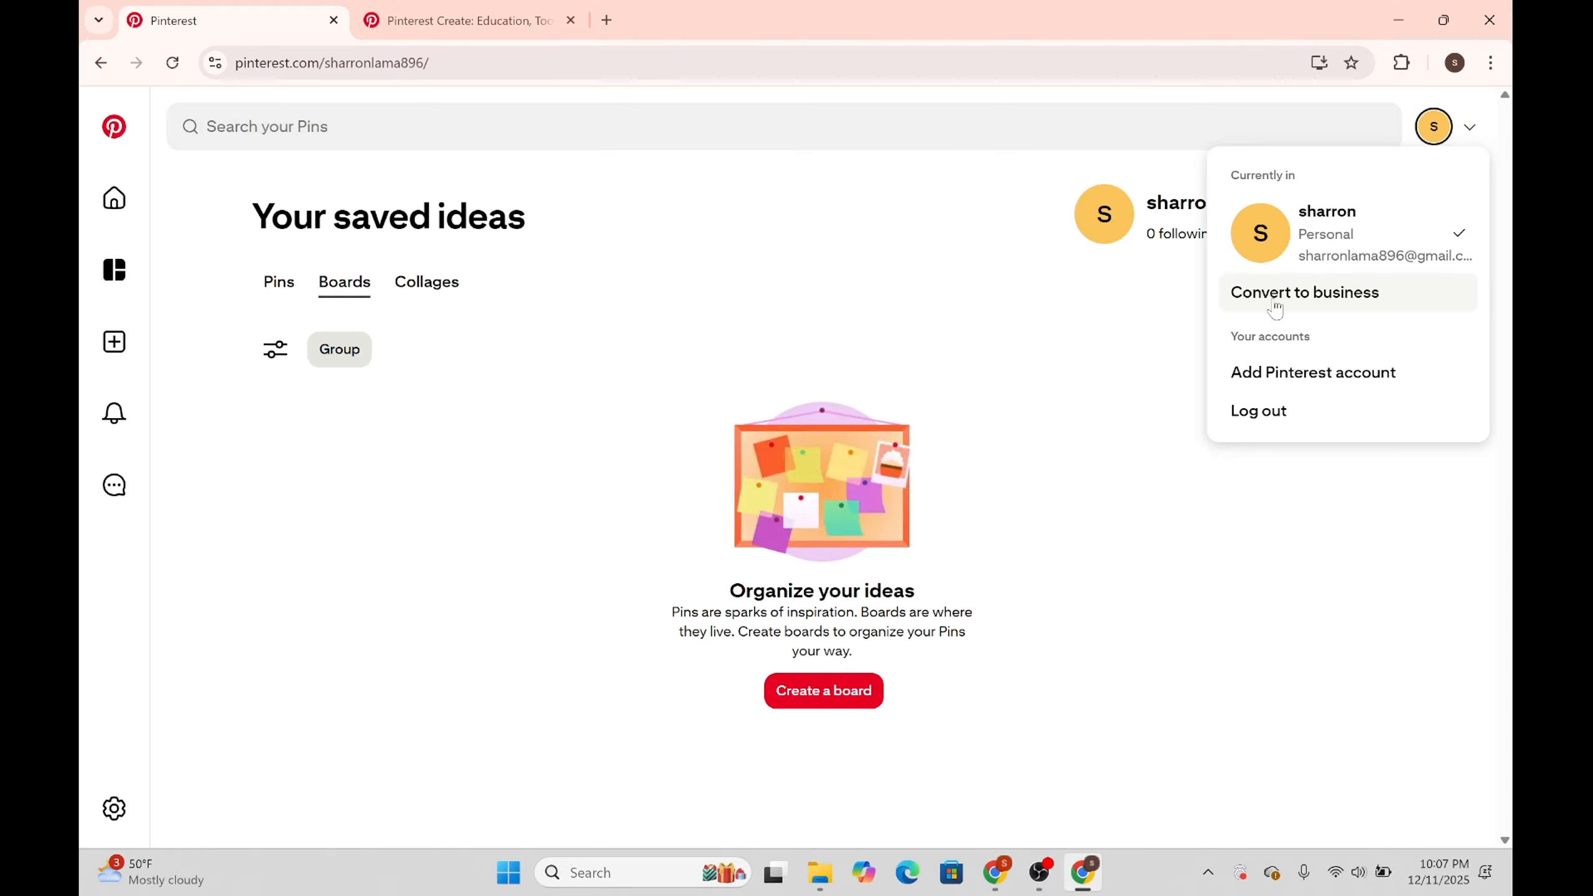
pyautogui.click(1348, 309)
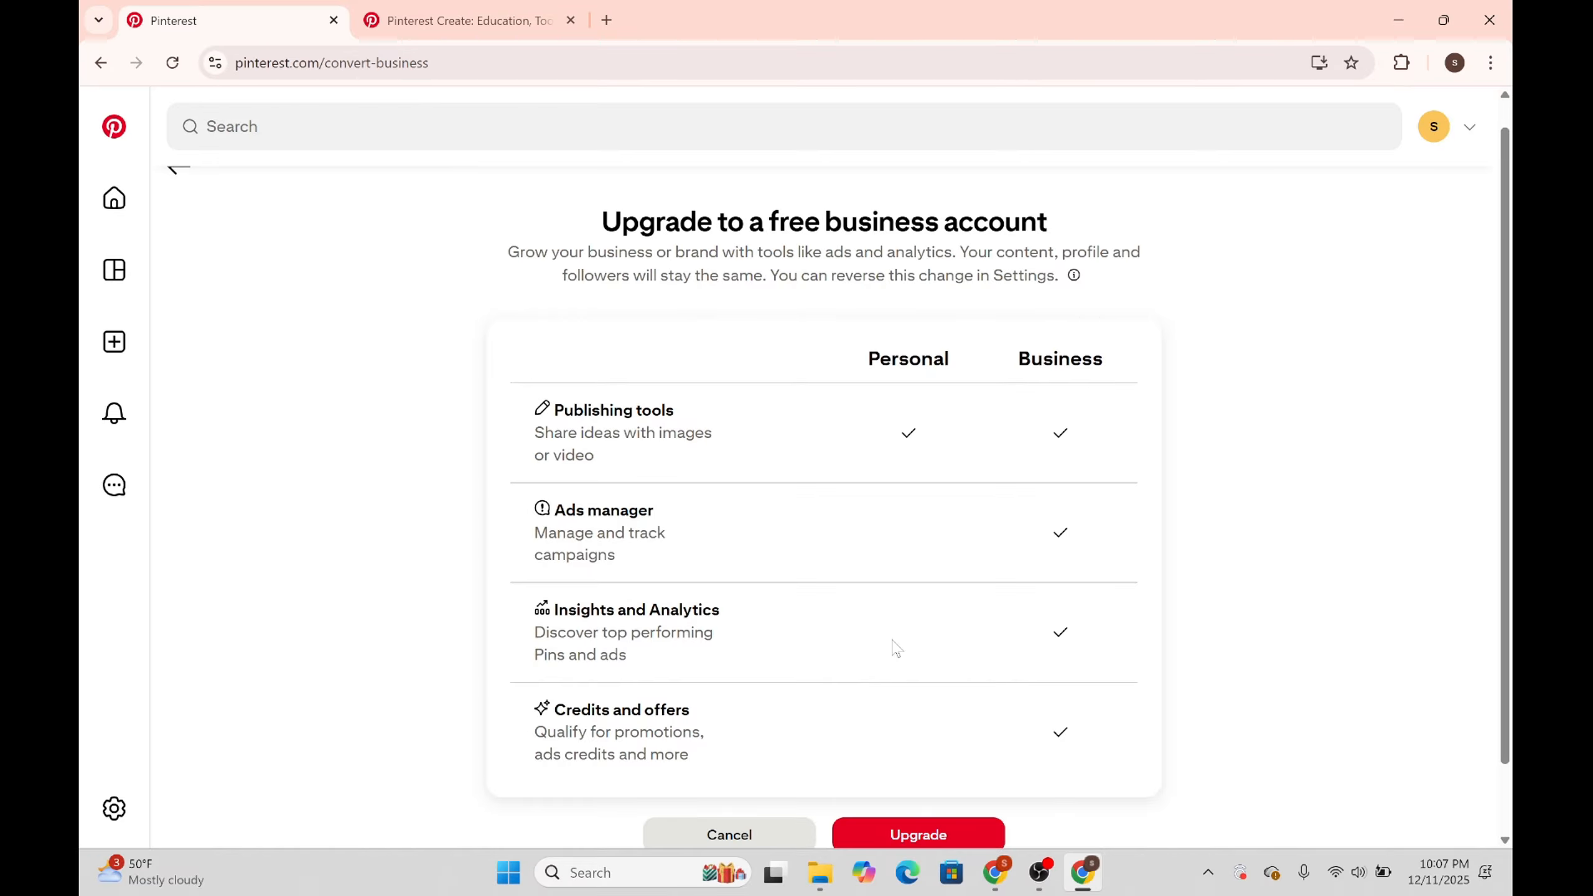
pyautogui.scroll(-2, 894, 646)
pyautogui.click(919, 756)
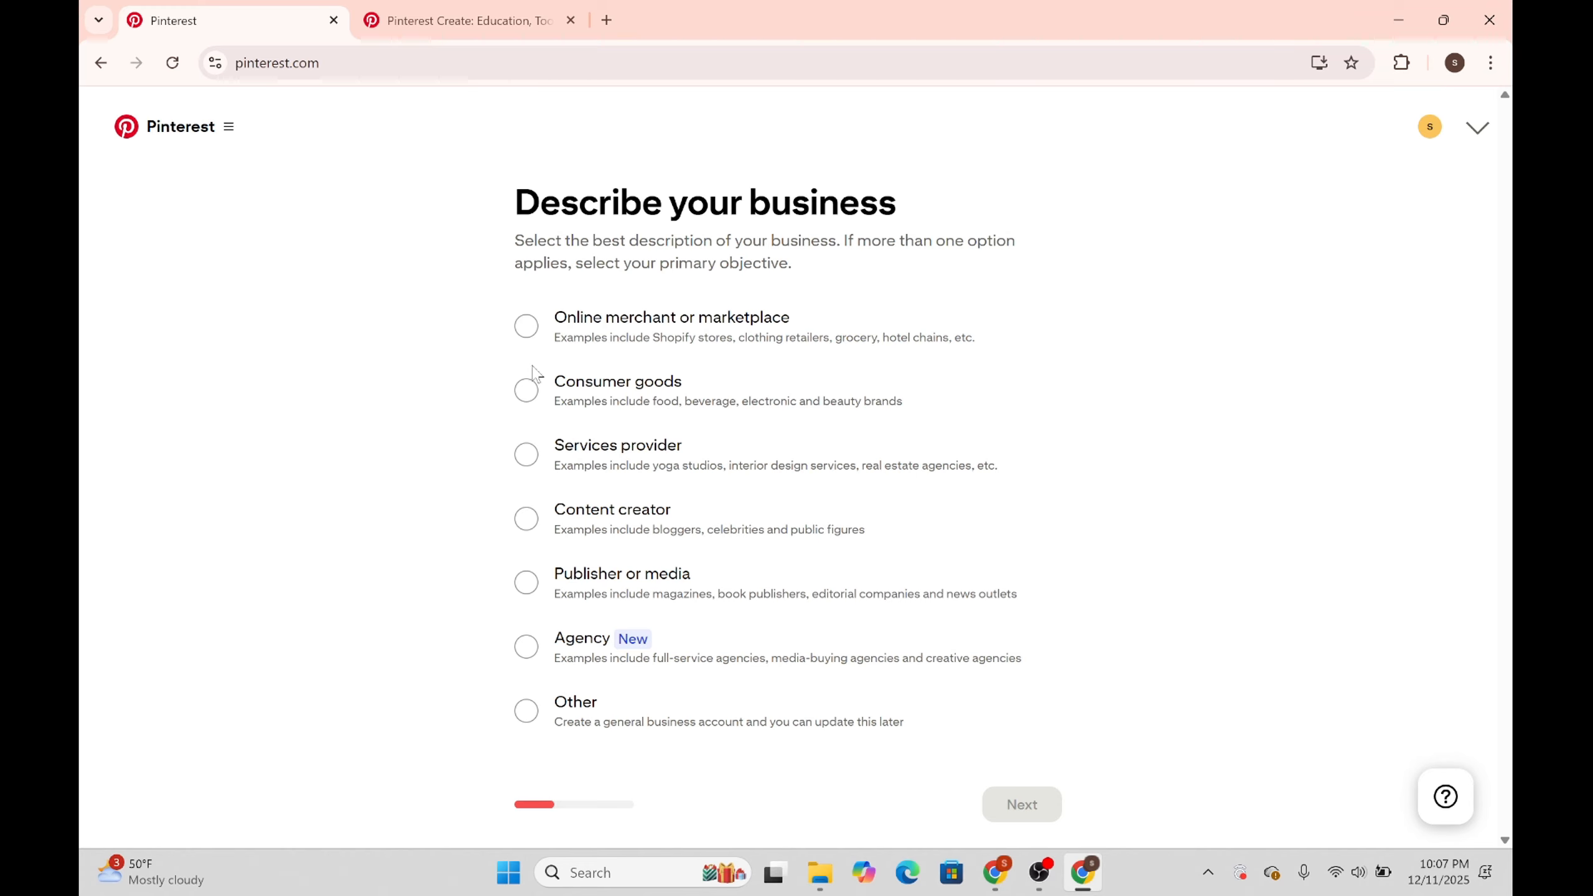
# Describe the business as Other and continue to the business information form.
pyautogui.click(531, 333)
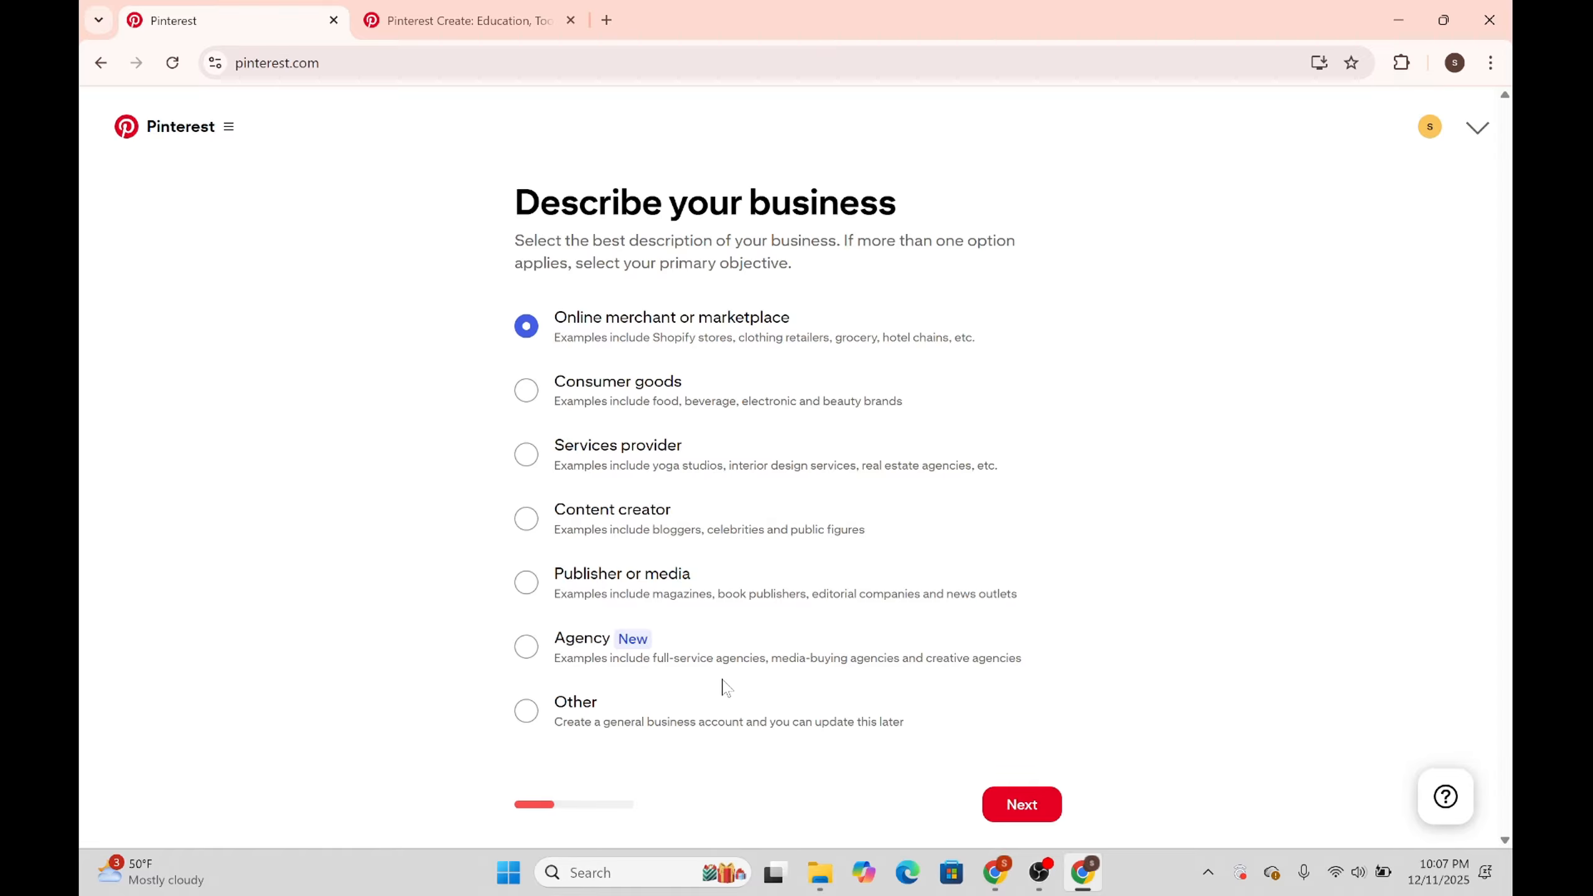
pyautogui.click(539, 717)
pyautogui.click(1023, 803)
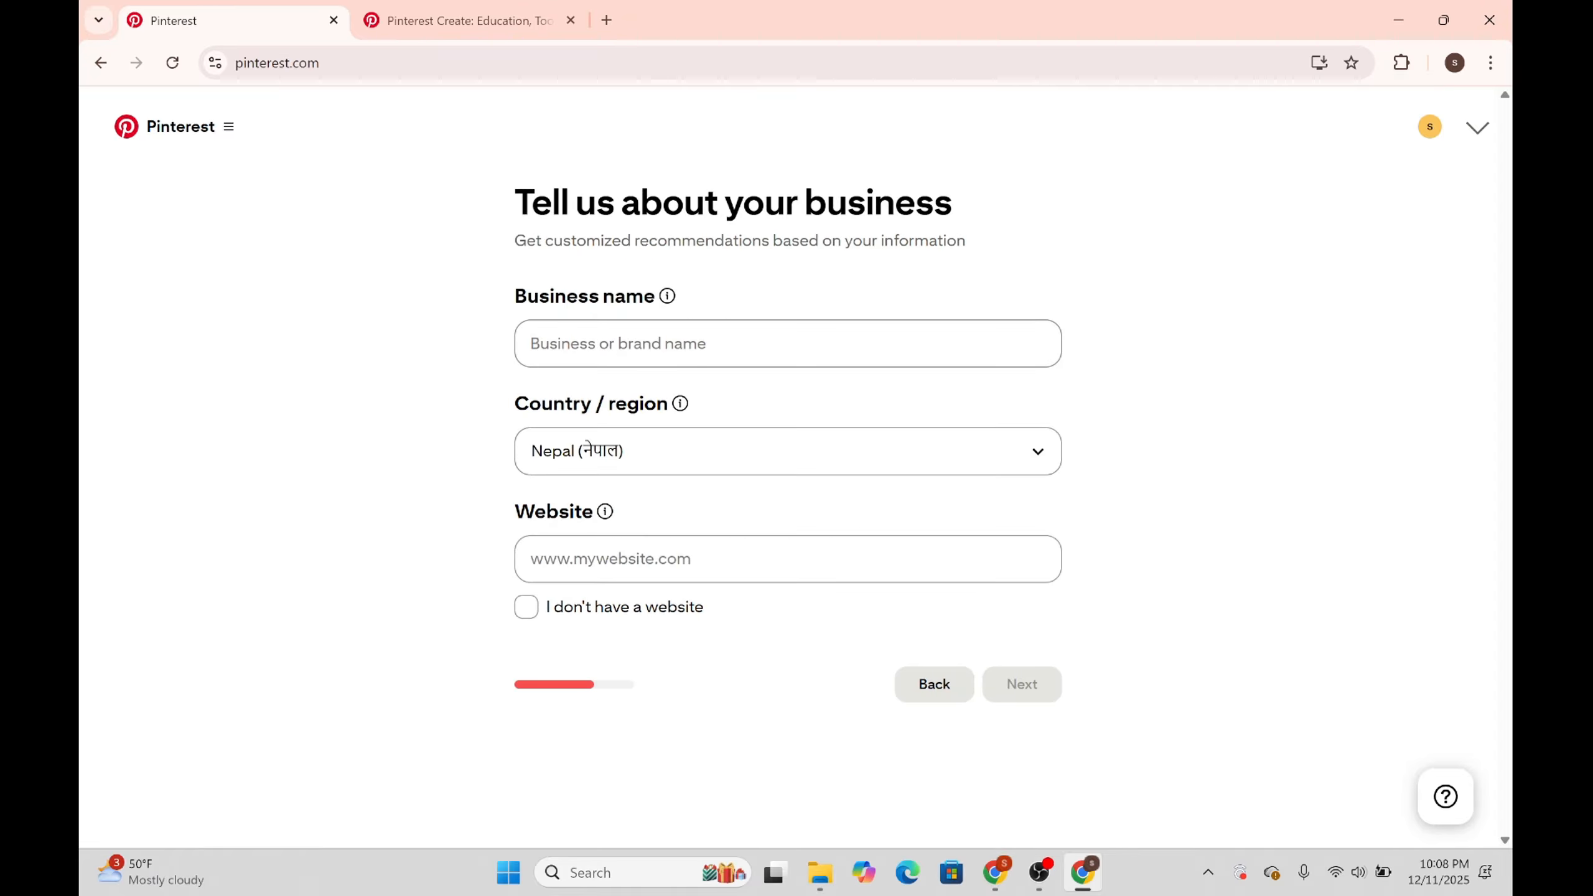
# Enter doko as the business name, keep Nepal as the country, and submit the form without a website.
pyautogui.click(788, 343)
pyautogui.write('doko')
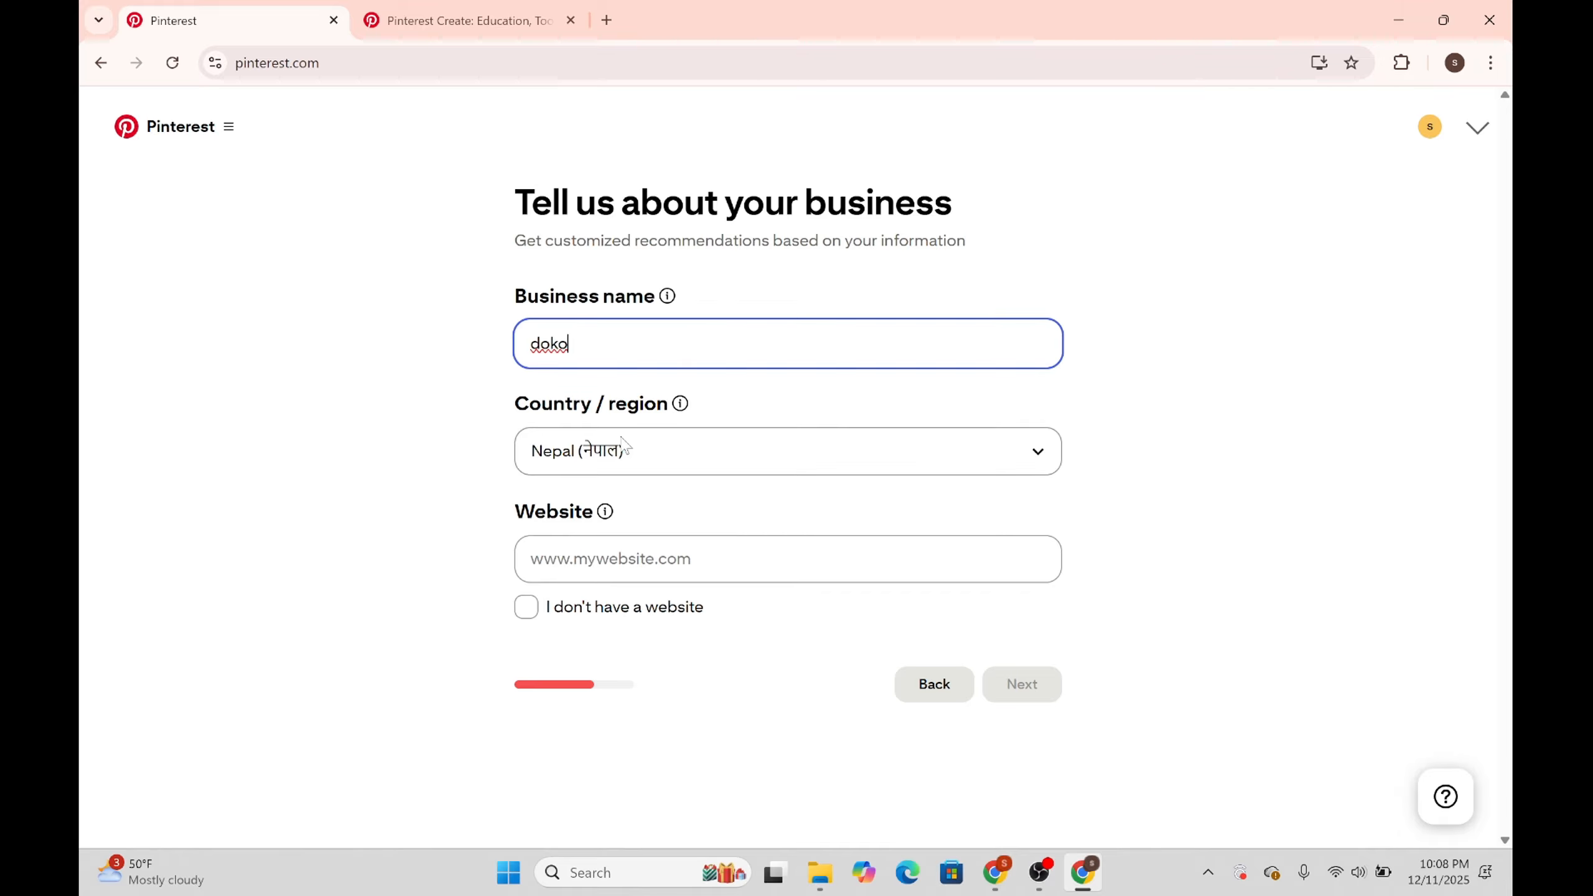
pyautogui.click(642, 463)
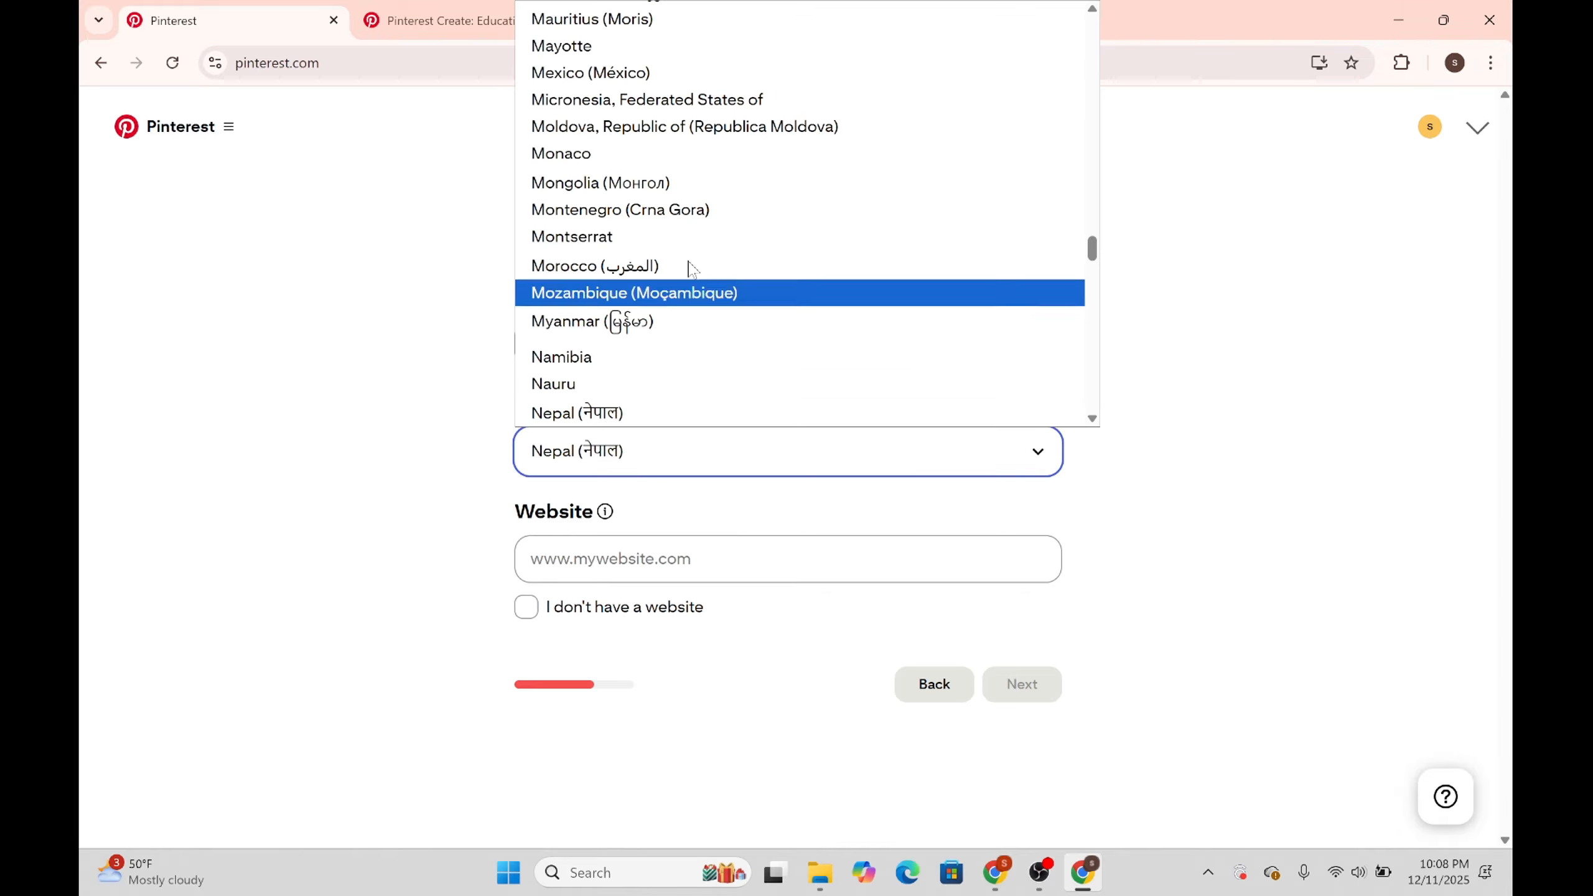
pyautogui.click(875, 470)
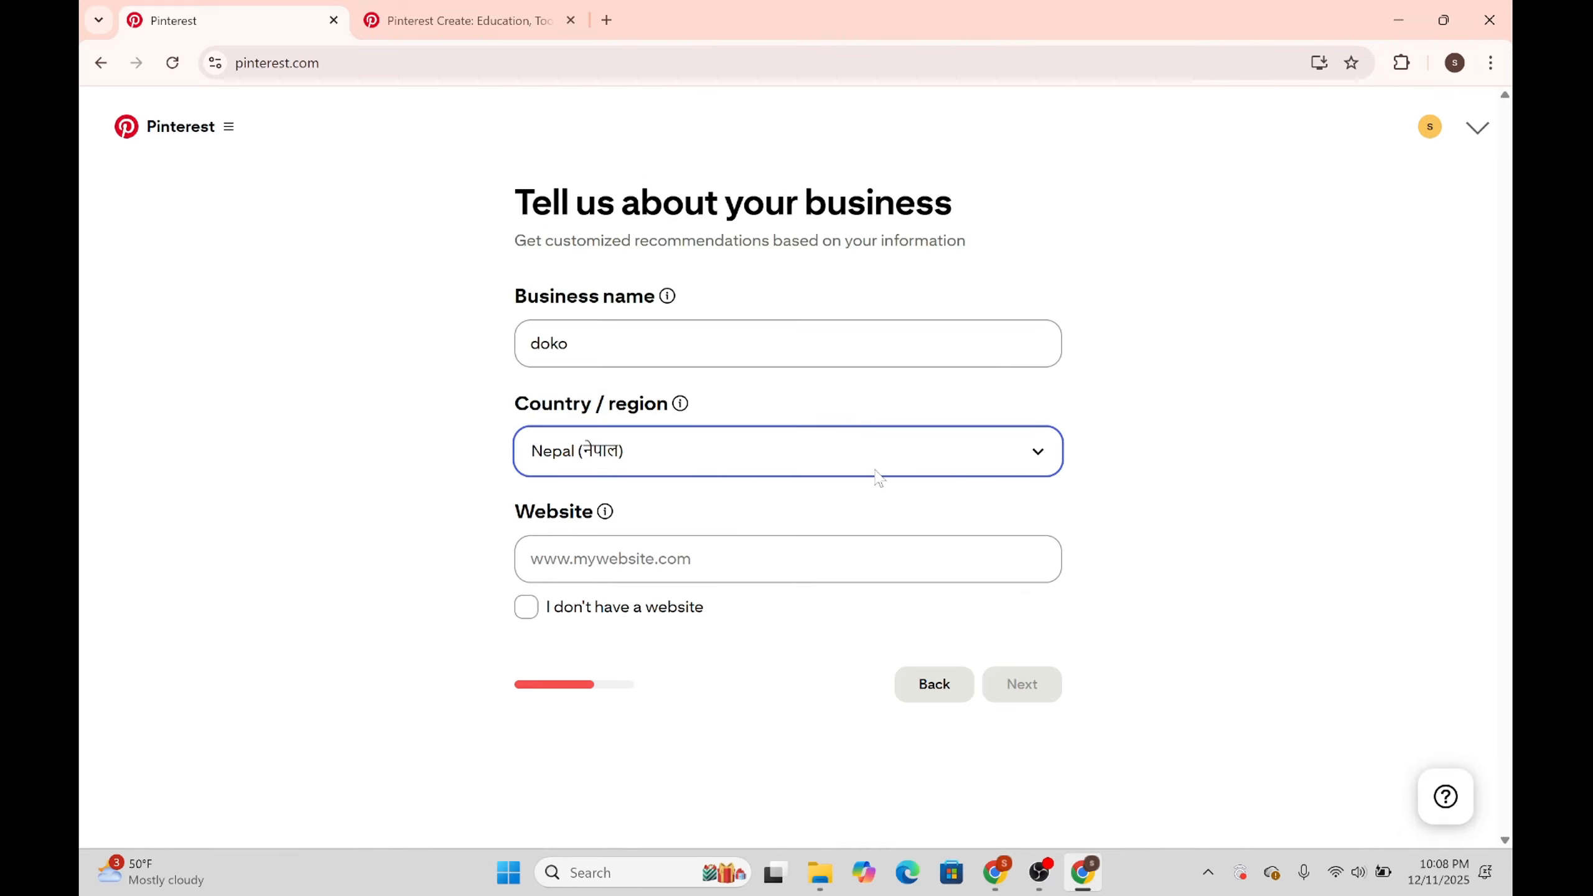
pyautogui.click(877, 478)
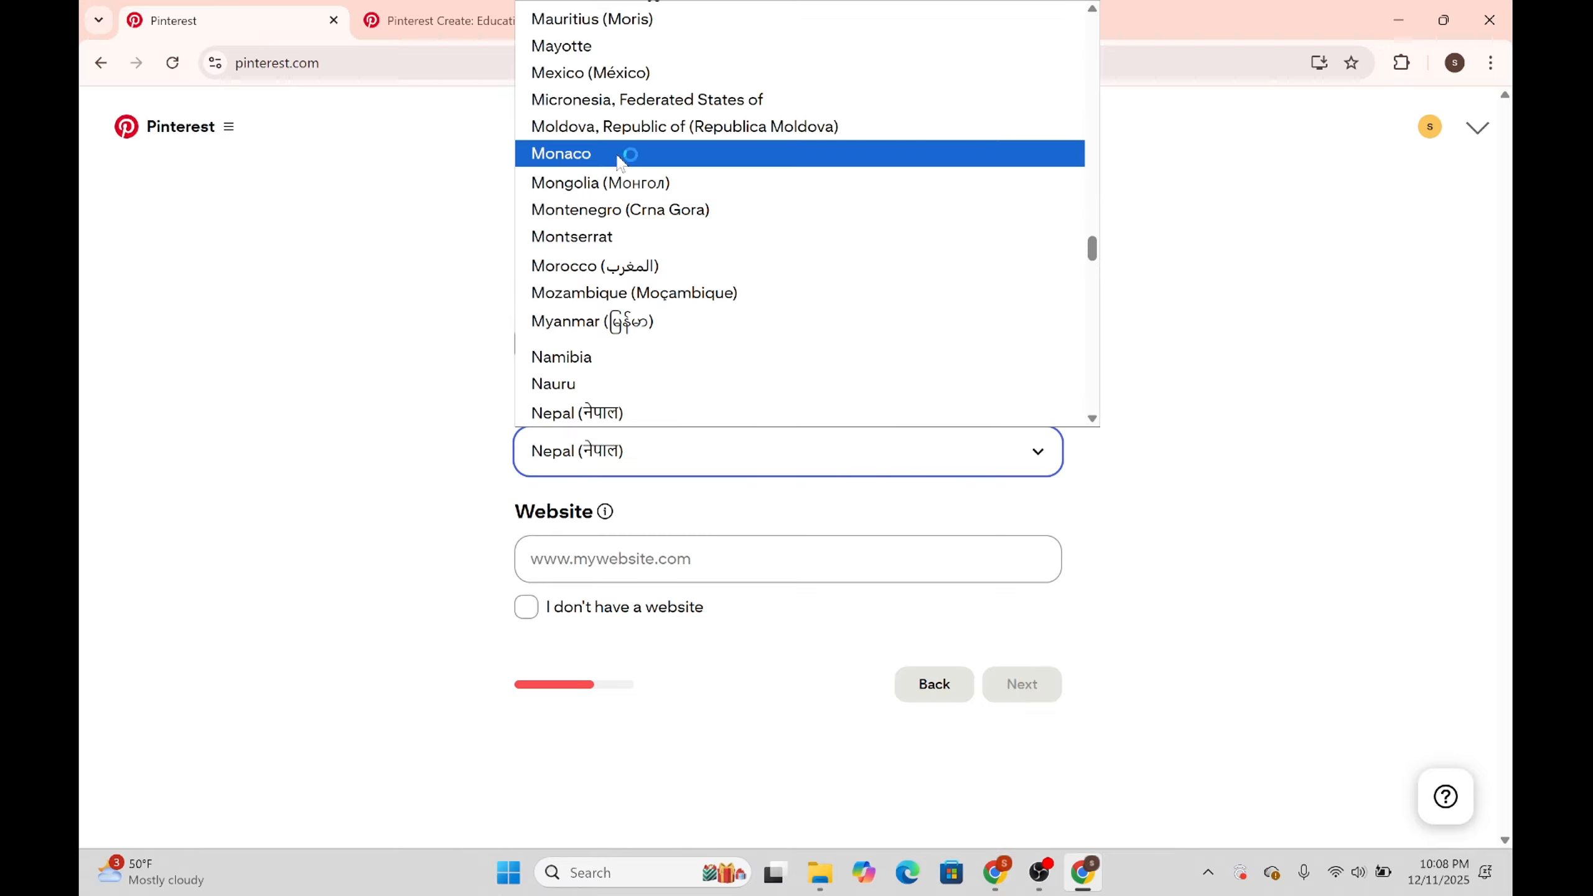
pyautogui.click(402, 380)
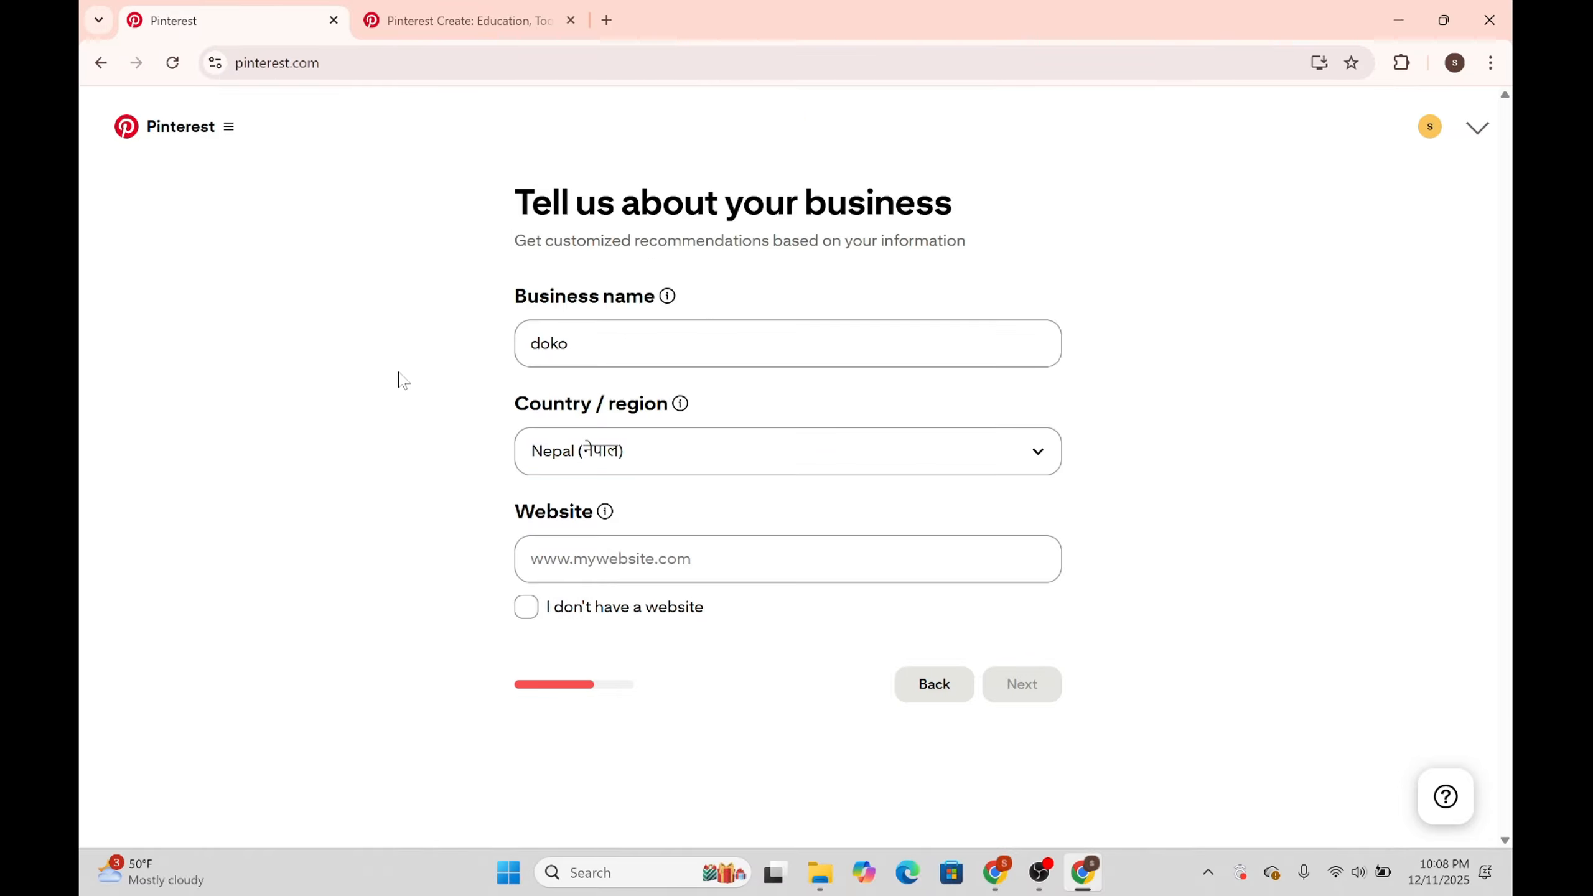
pyautogui.press('Tab')
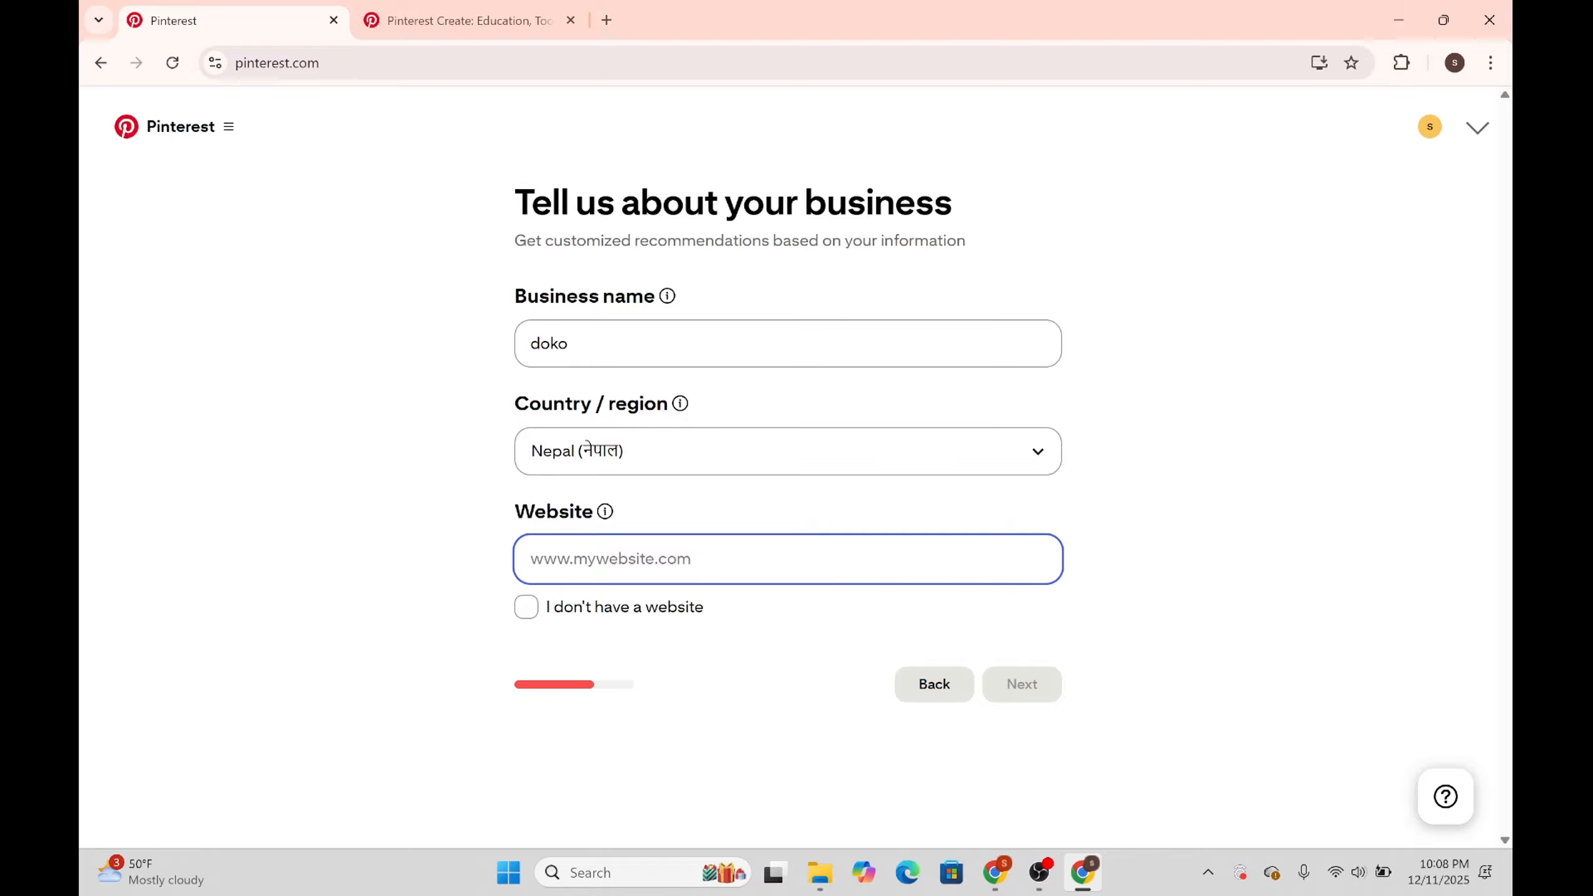
pyautogui.click(527, 607)
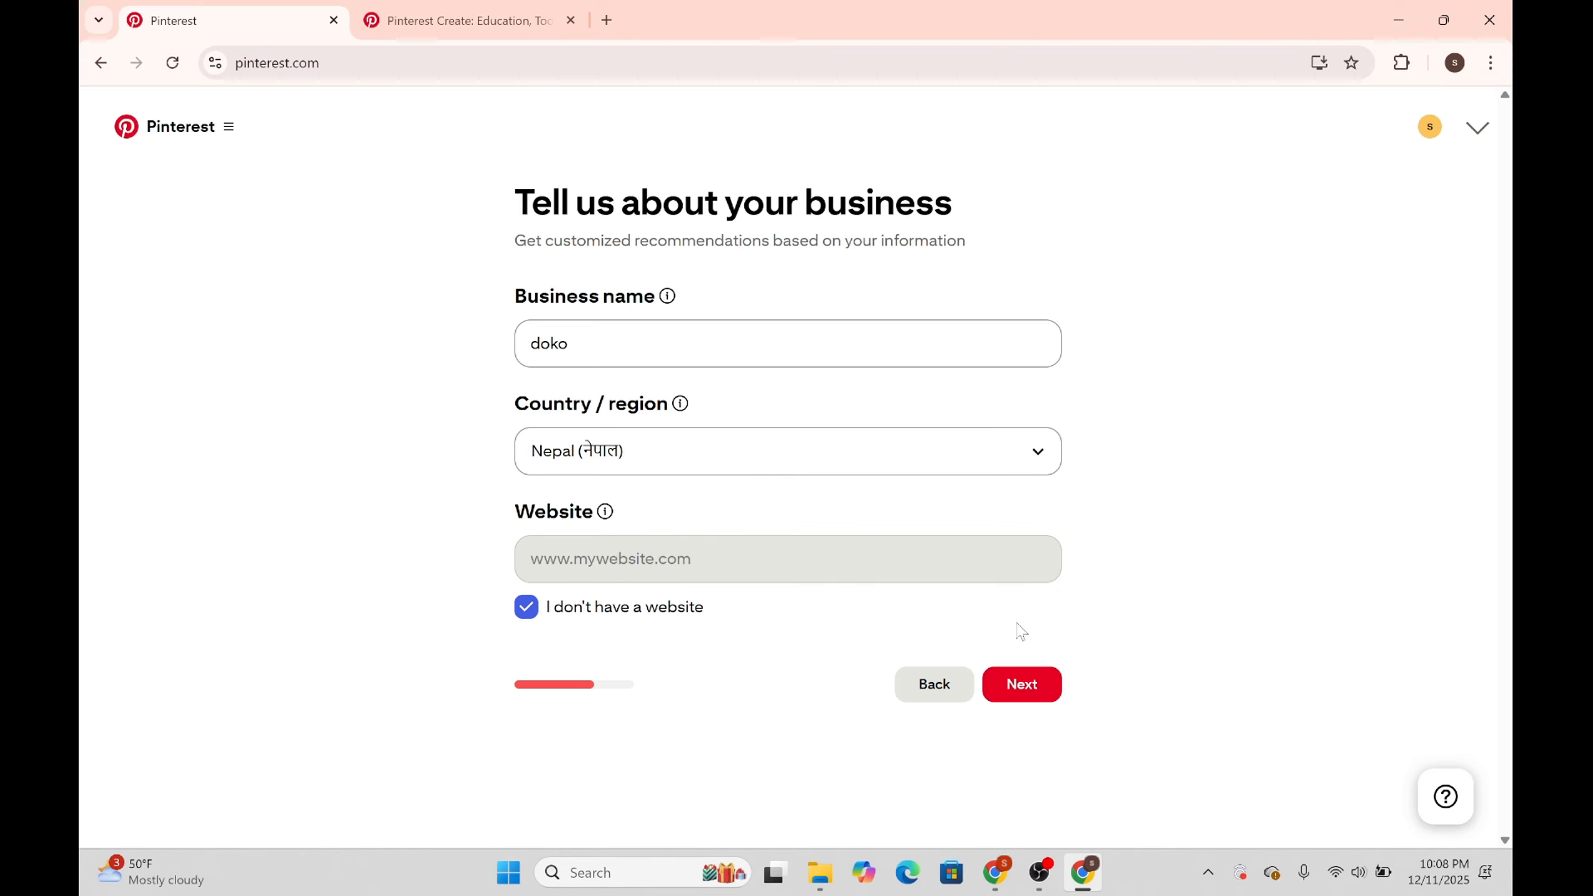
pyautogui.click(1025, 687)
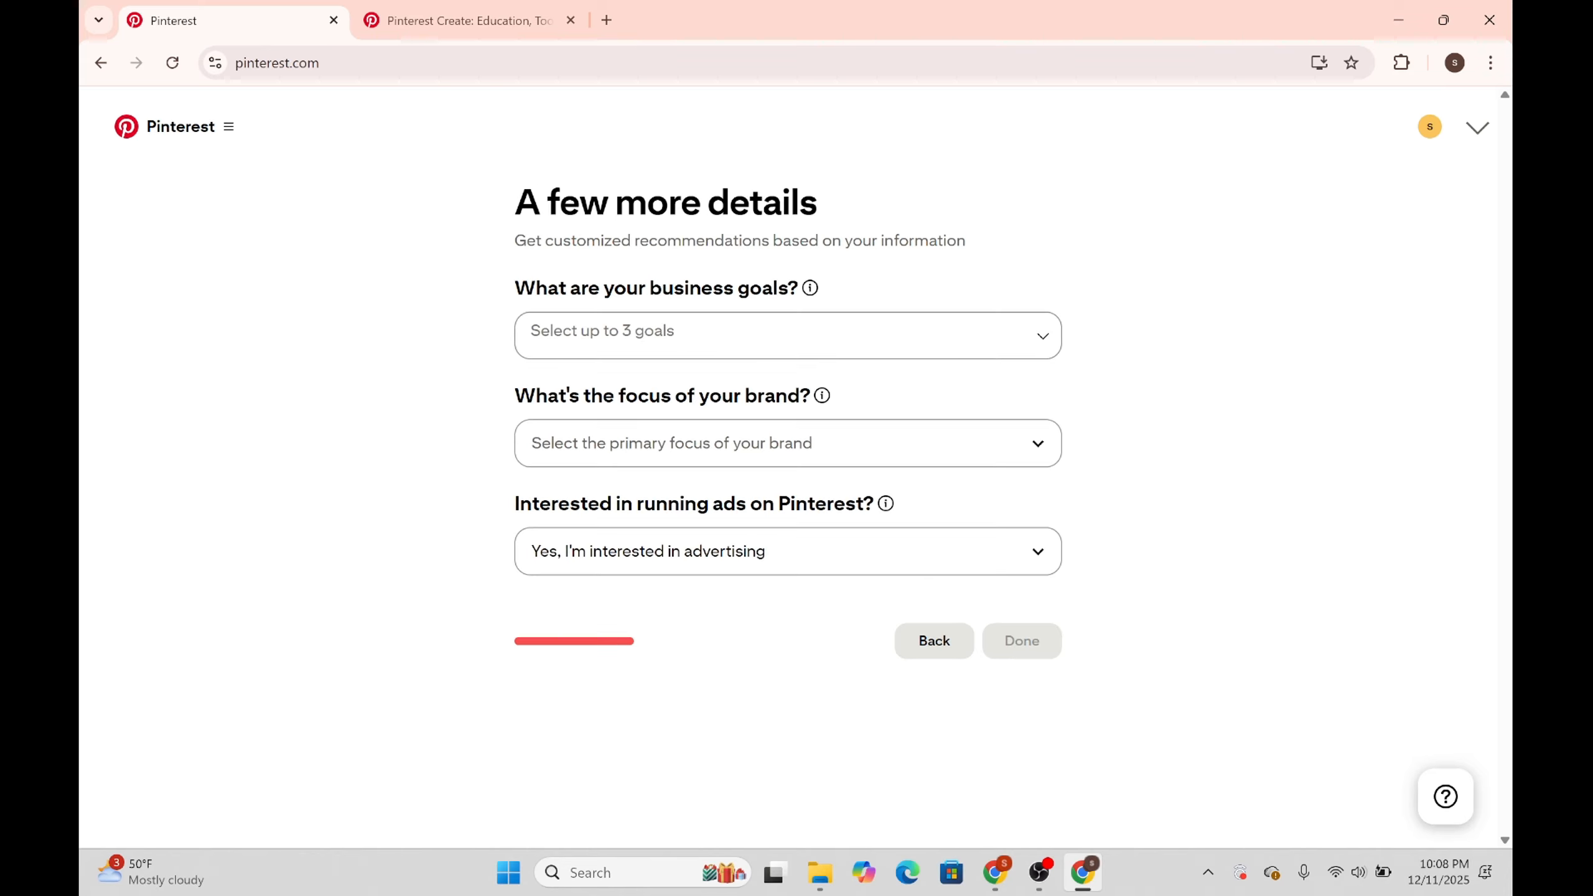
# Complete the business details with the goal Generate more leads, brand focus Beauty and interest in advertising.
pyautogui.click(788, 335)
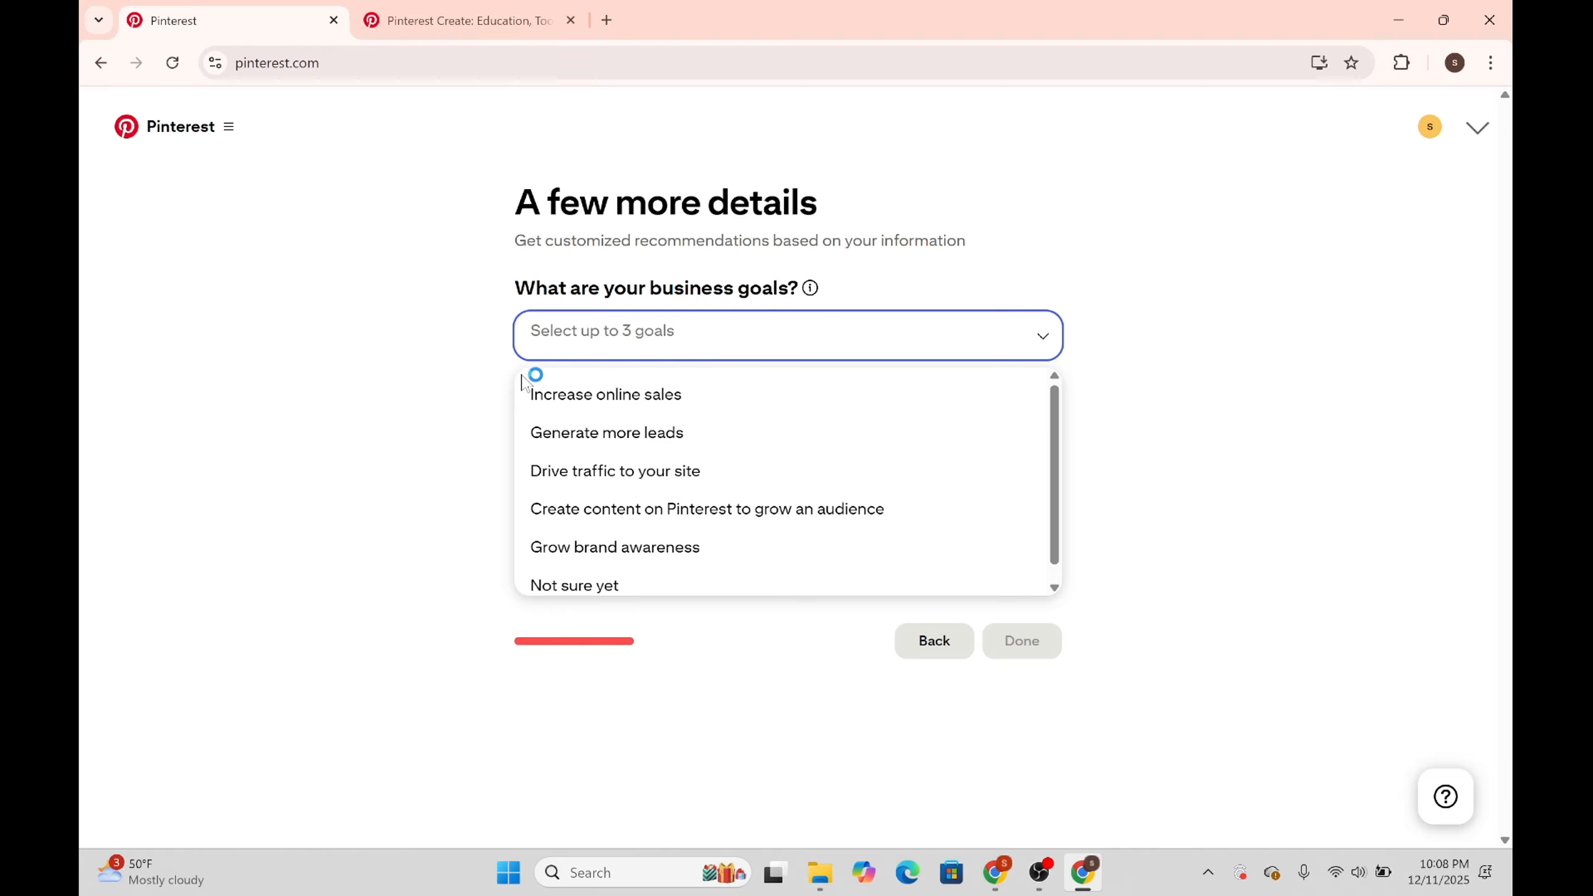
pyautogui.scroll(-1, 577, 467)
pyautogui.scroll(1, 577, 467)
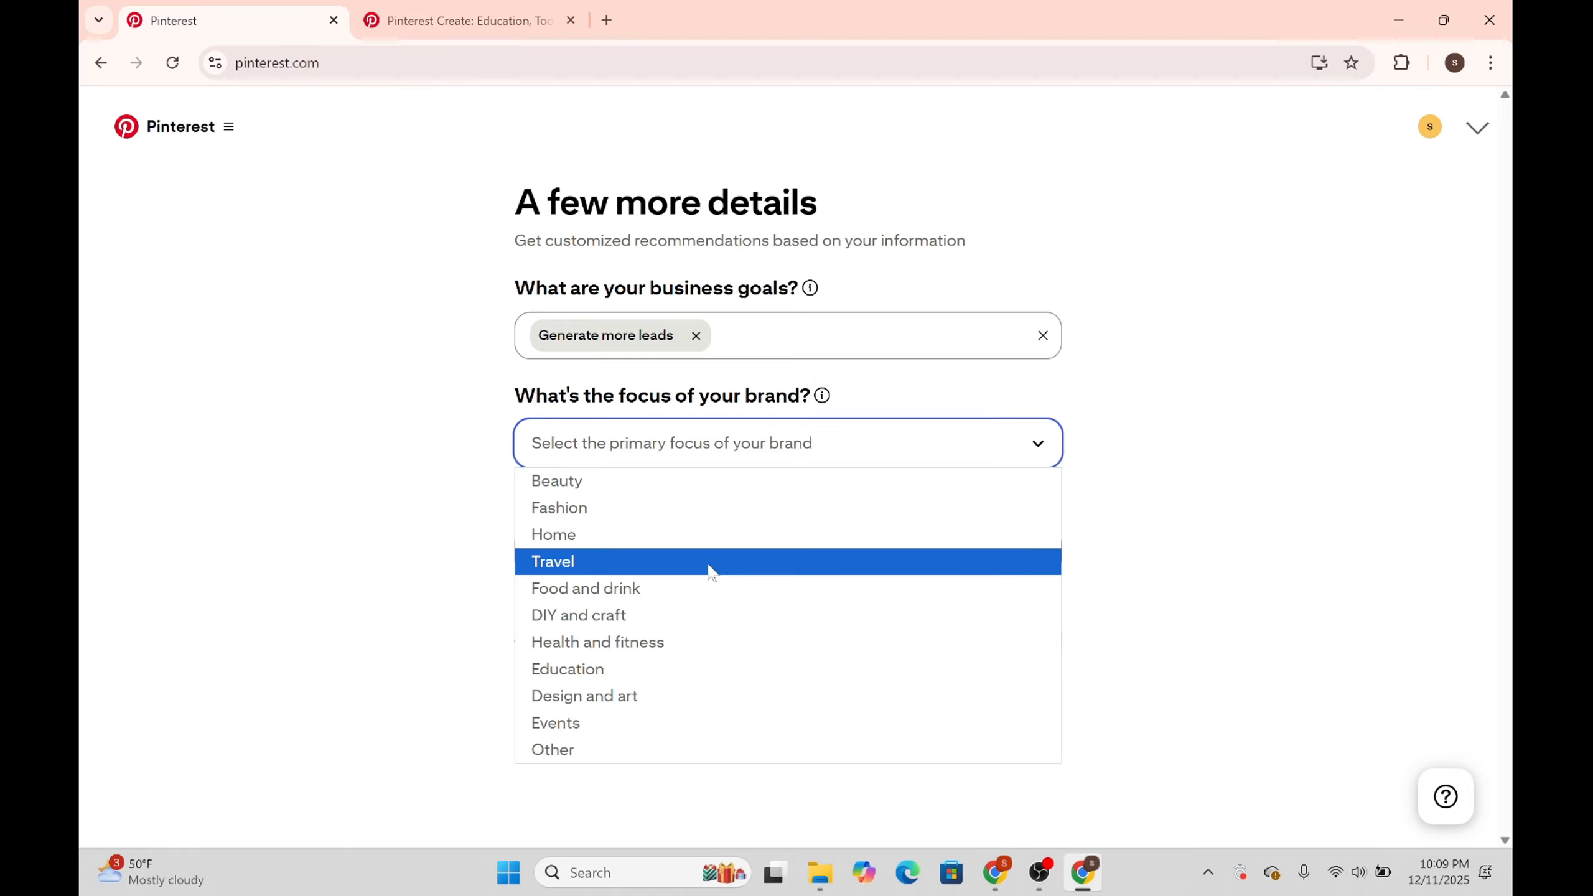
pyautogui.click(569, 479)
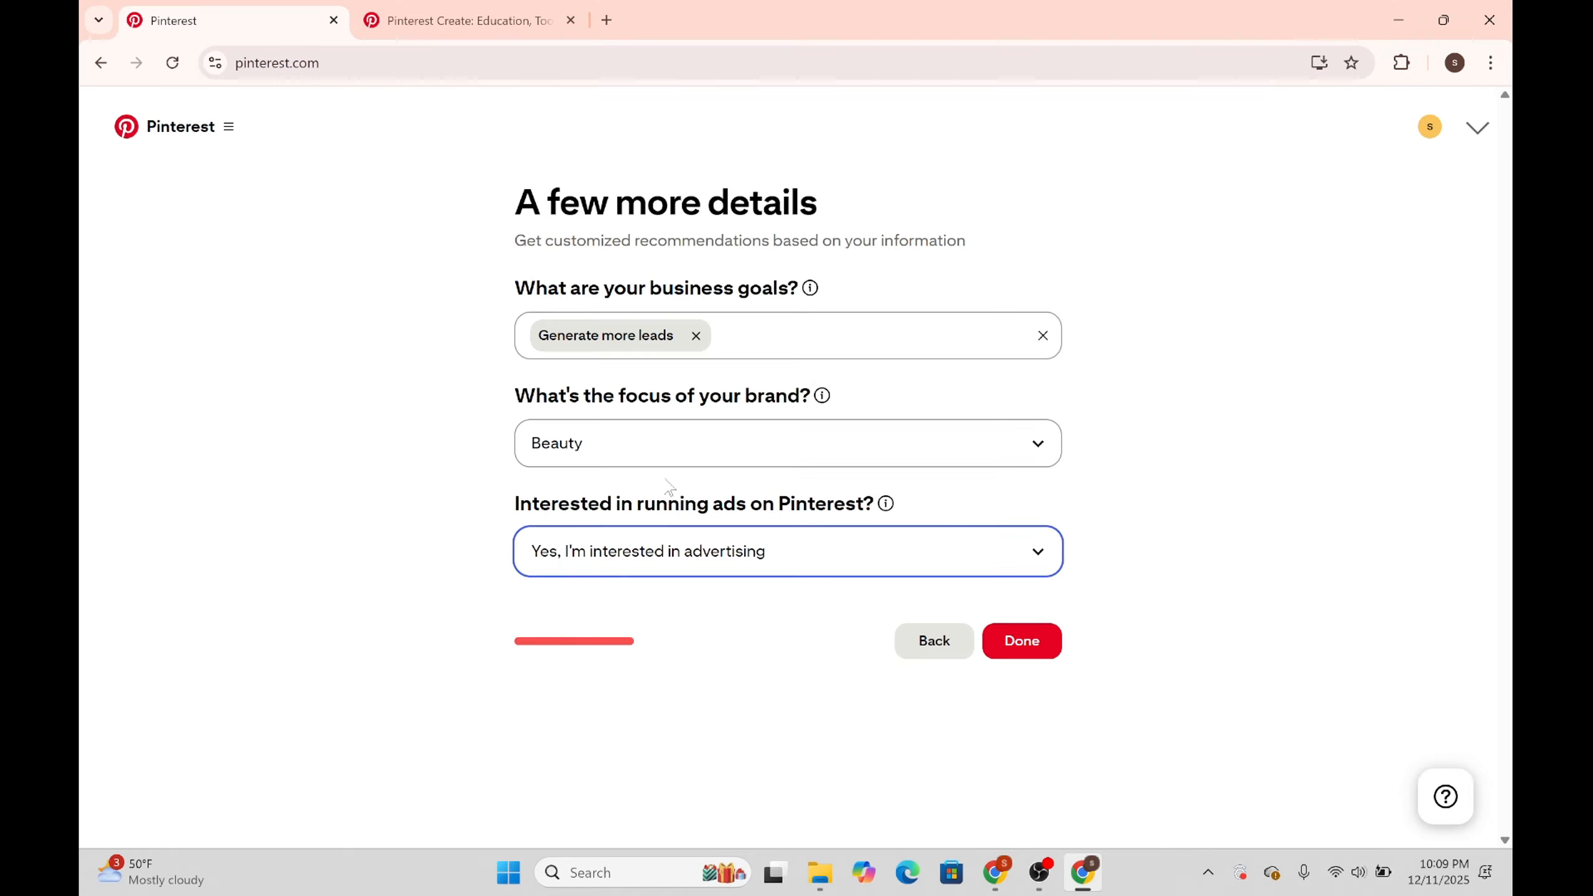
pyautogui.click(1027, 648)
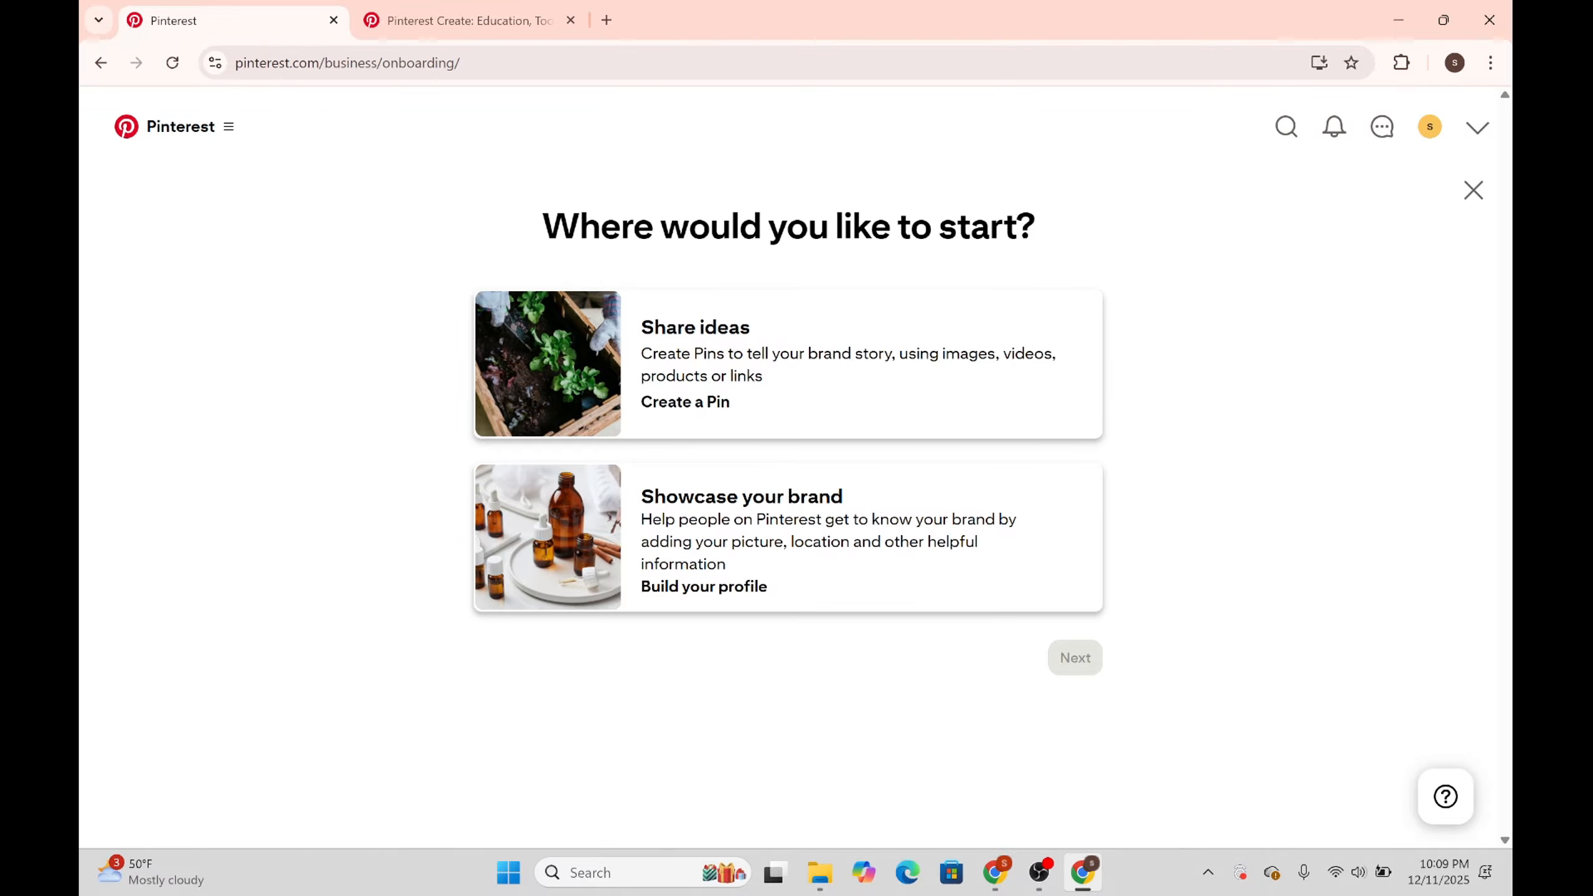
# Choose Showcase your brand as the starting point and proceed to building the profile.
pyautogui.click(656, 312)
pyautogui.click(621, 521)
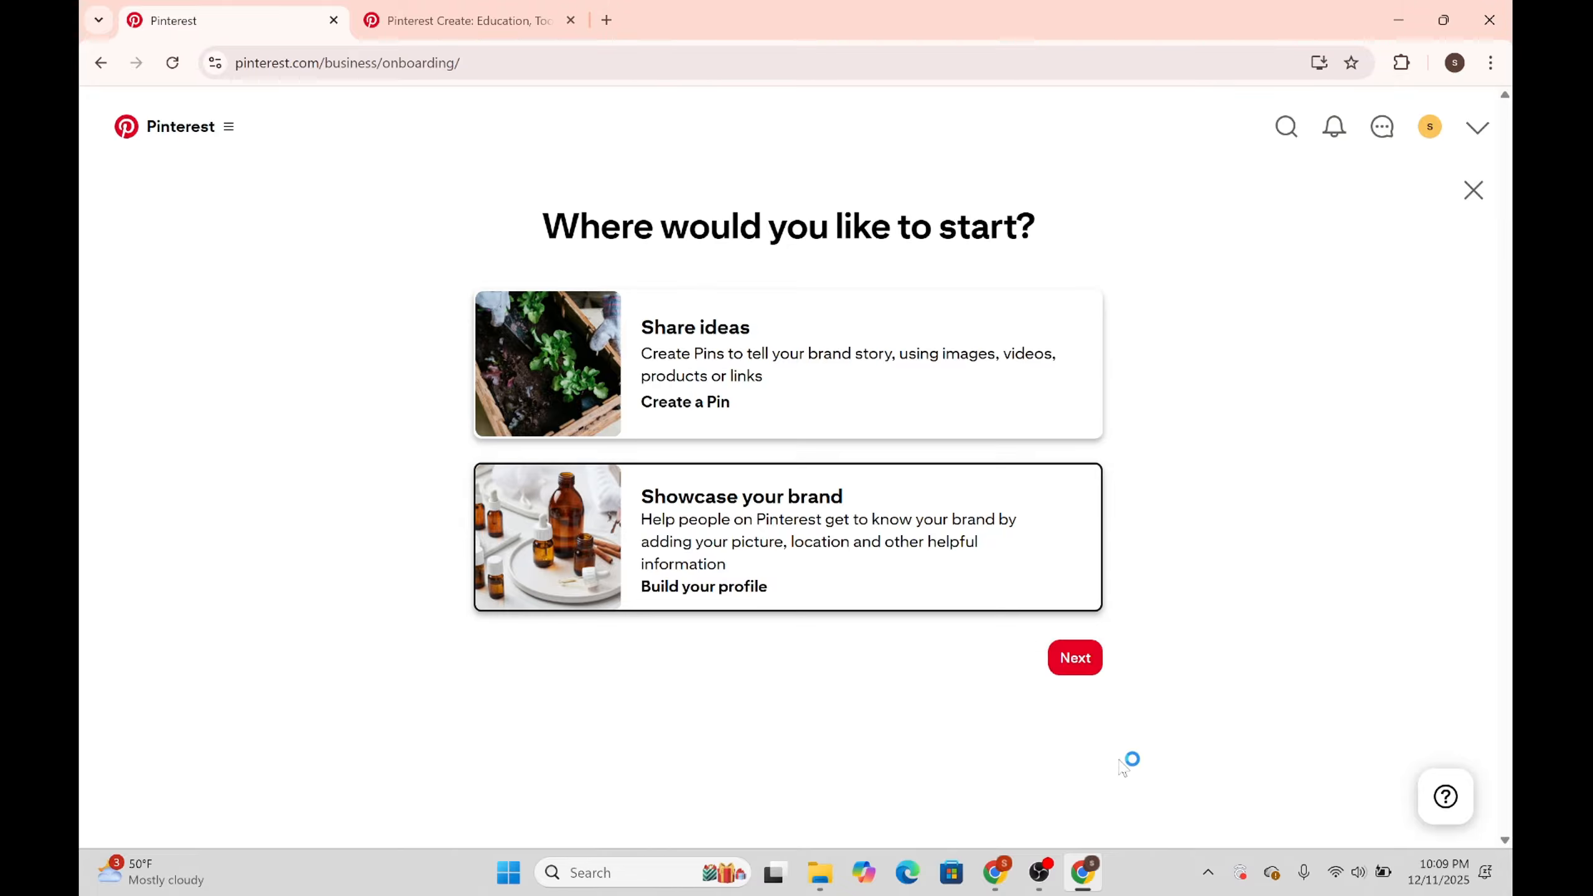
pyautogui.click(1083, 667)
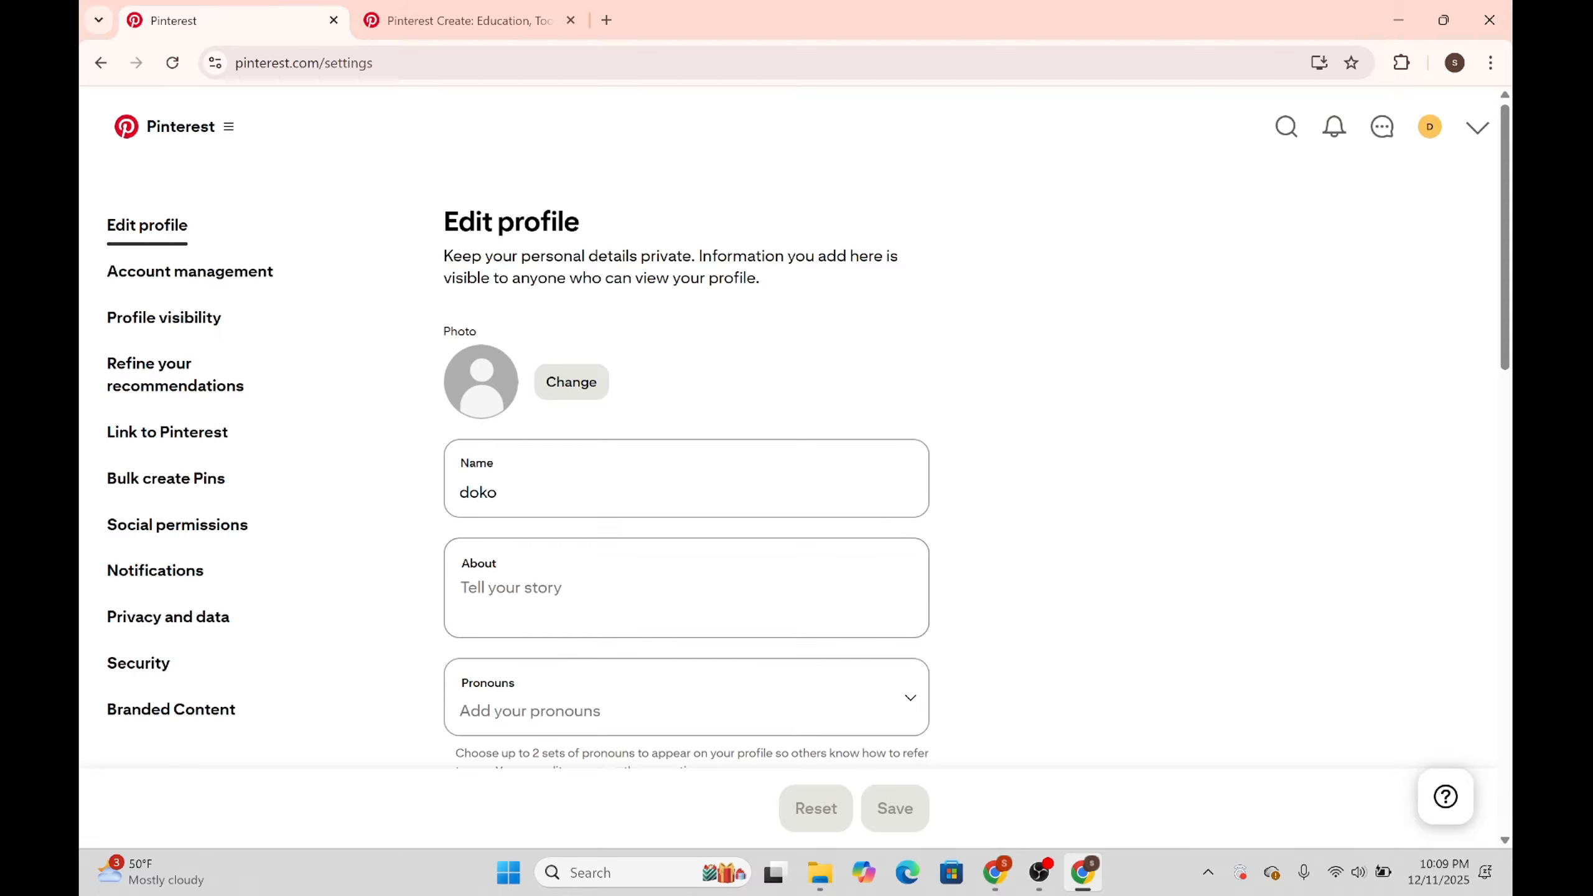
# Set the profile's pronouns to ne/nem.
pyautogui.scroll(-3, 687, 520)
pyautogui.click(687, 520)
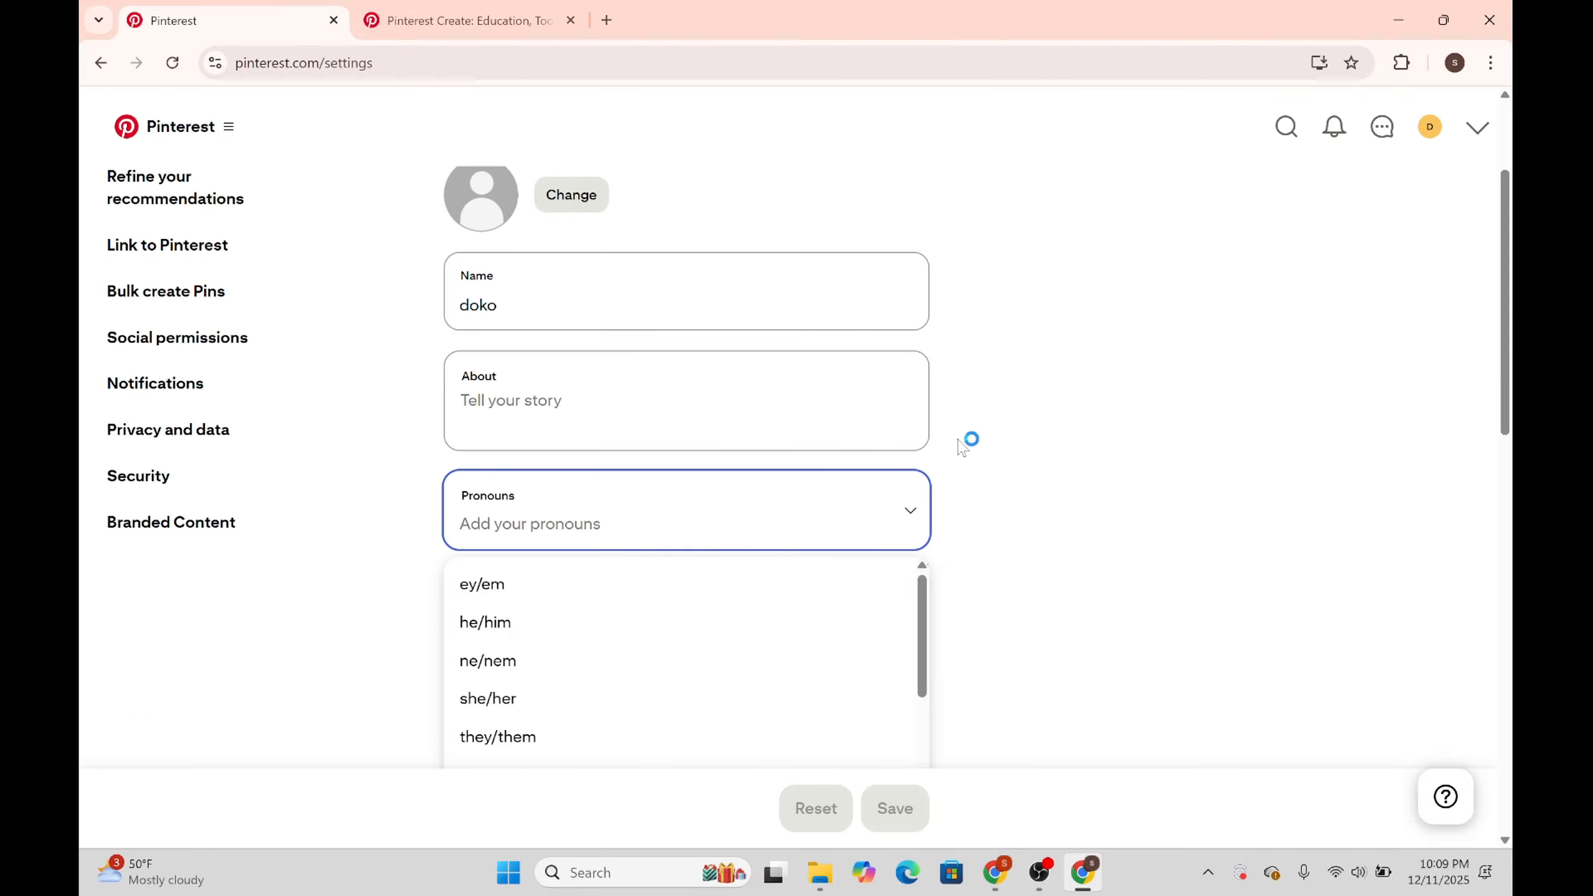
pyautogui.scroll(-2, 626, 631)
pyautogui.scroll(2, 625, 630)
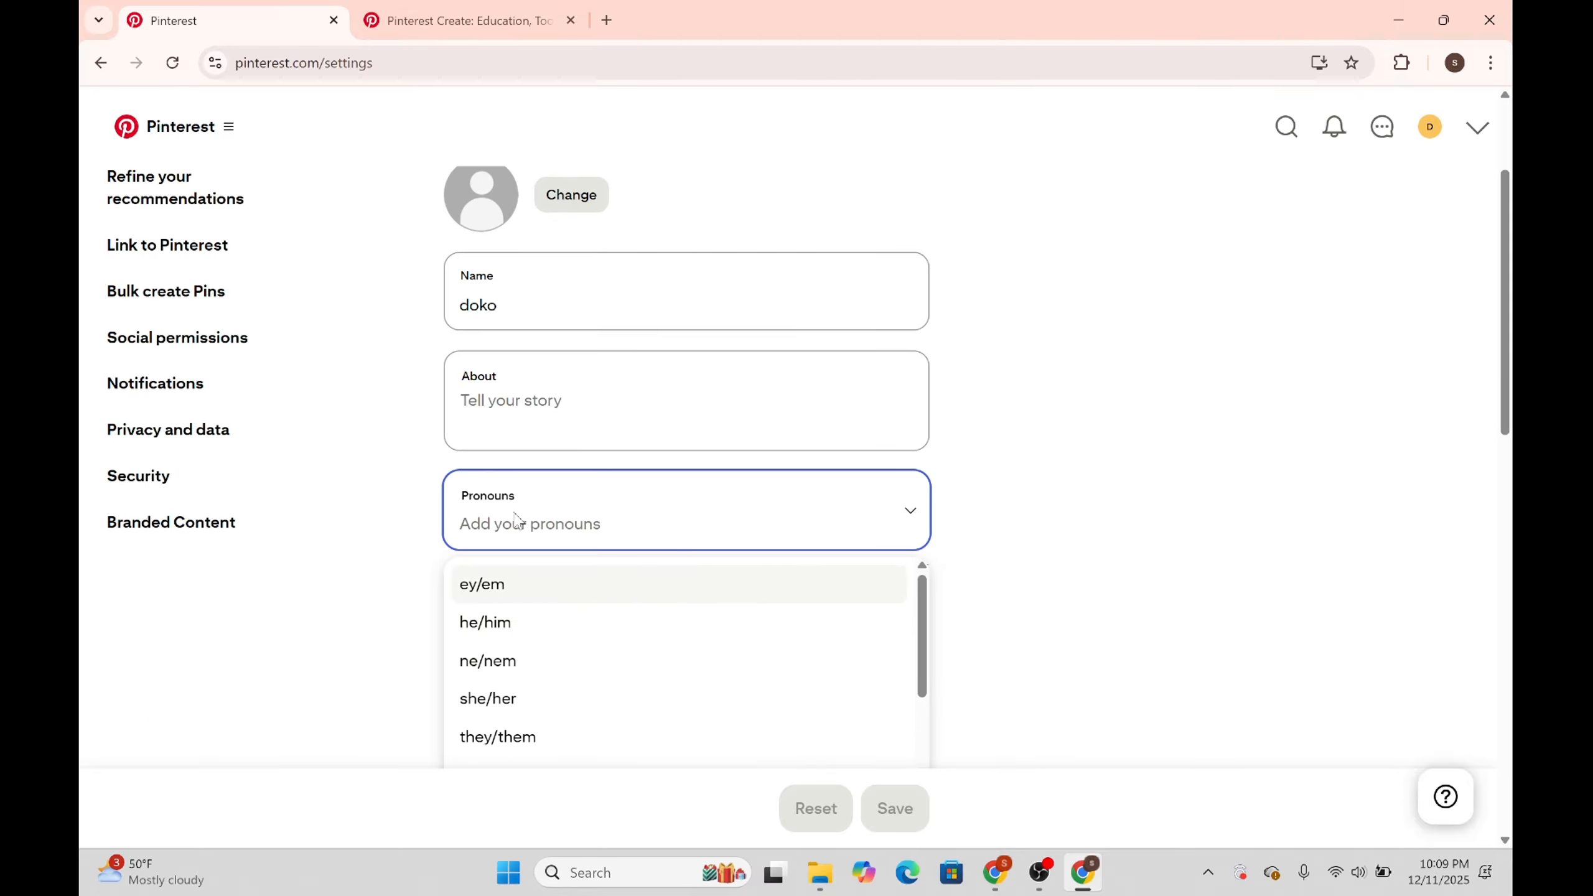
pyautogui.click(646, 662)
pyautogui.click(646, 662)
# Review the profile's website, username, email address and phone number fields without filling them in.
pyautogui.scroll(-2, 646, 662)
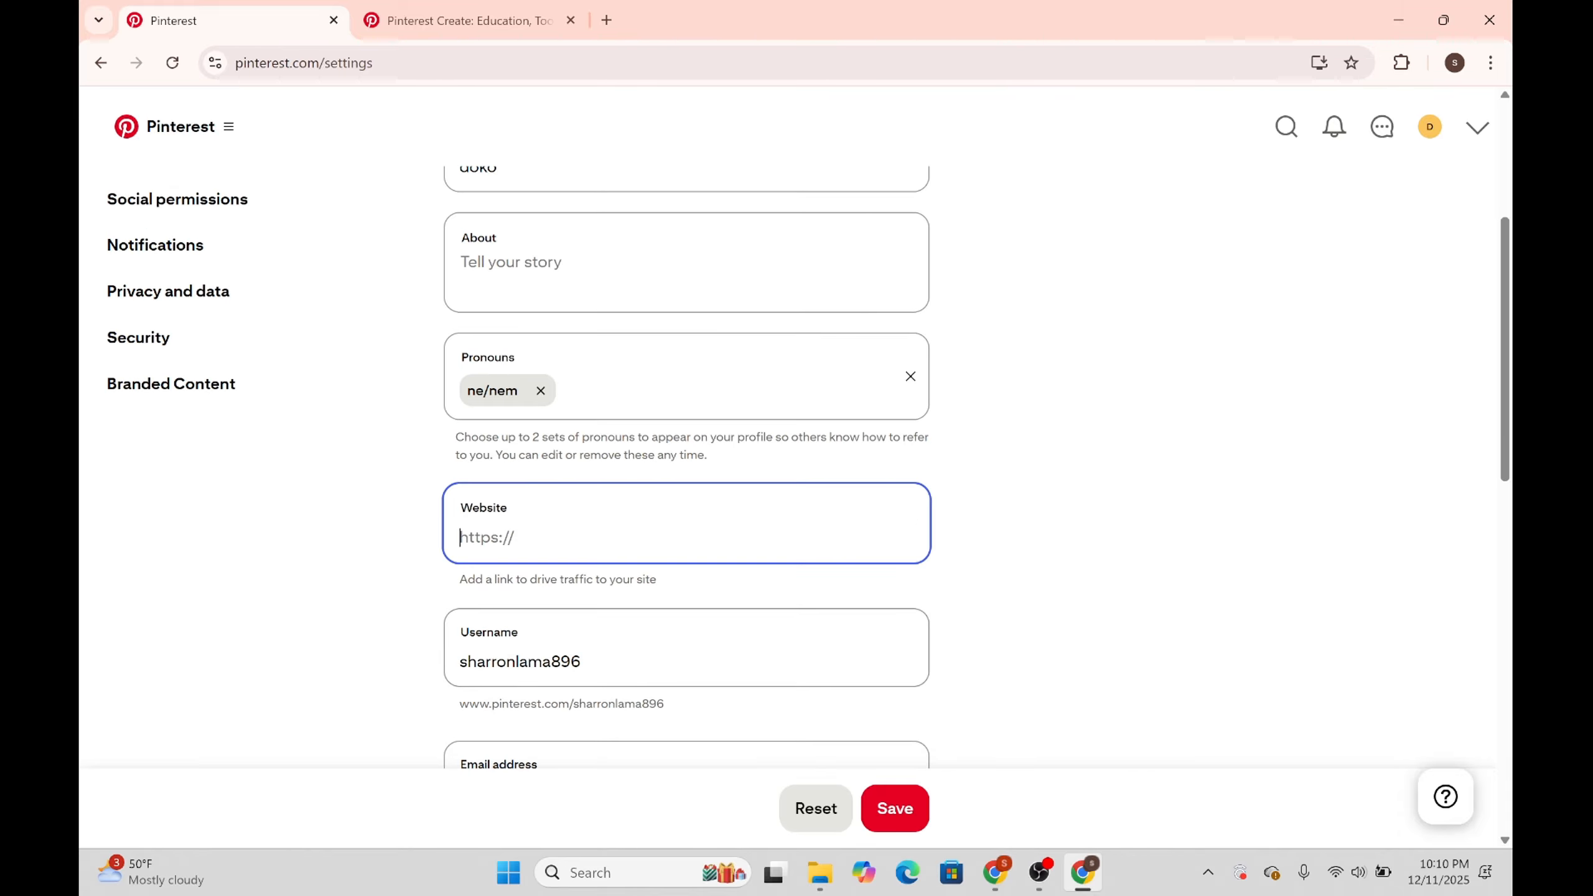
pyautogui.press('Tab')
pyautogui.press('Tab')
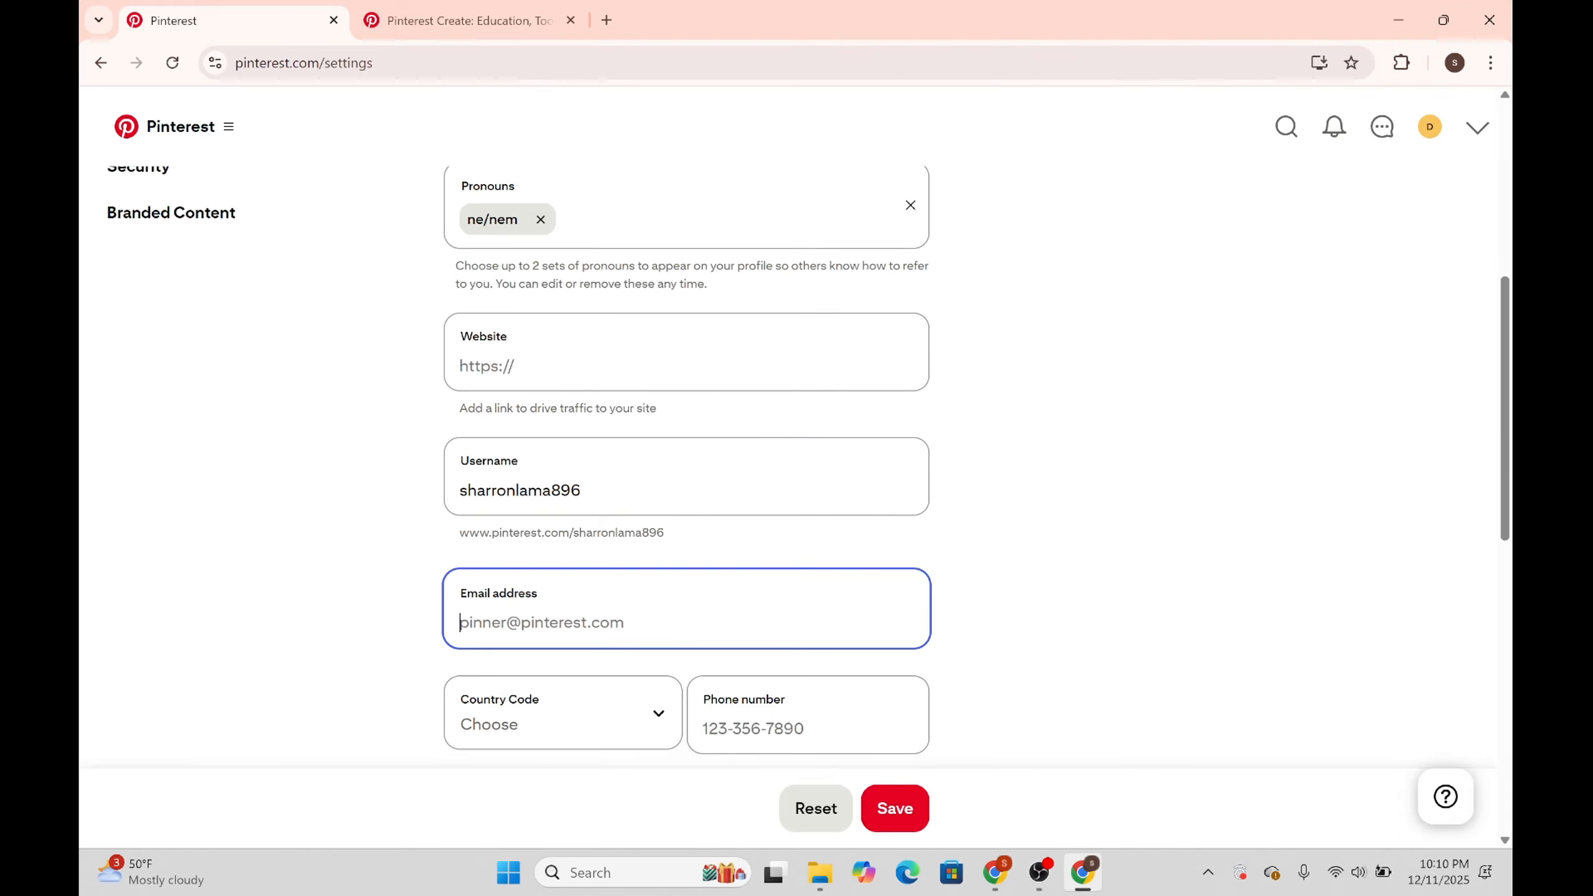
pyautogui.scroll(-4, 809, 466)
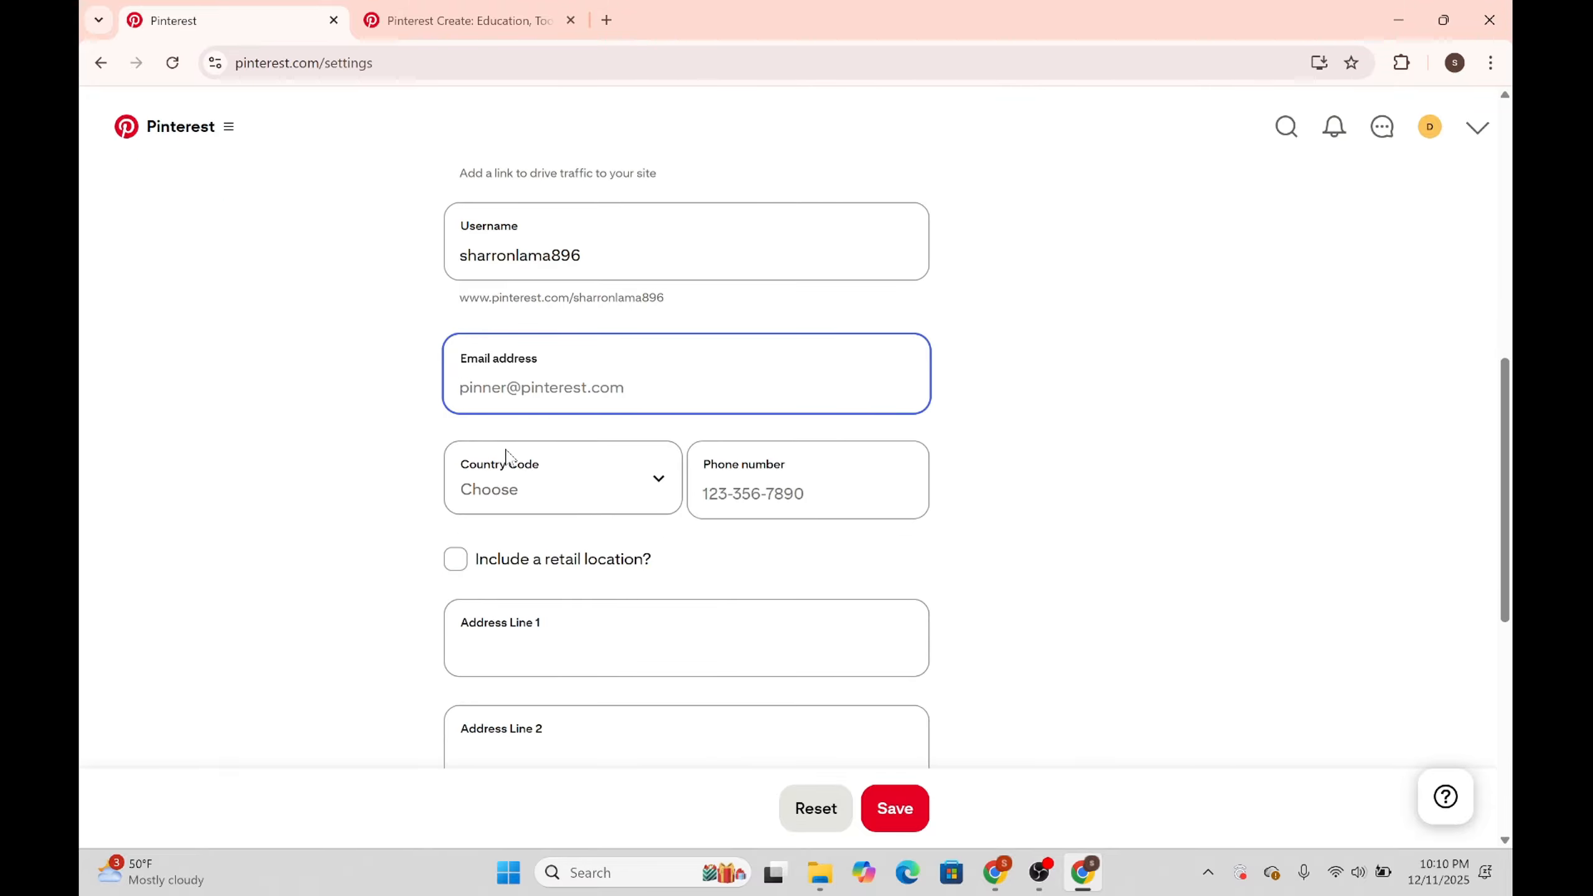
pyautogui.click(654, 480)
pyautogui.scroll(-4, 724, 323)
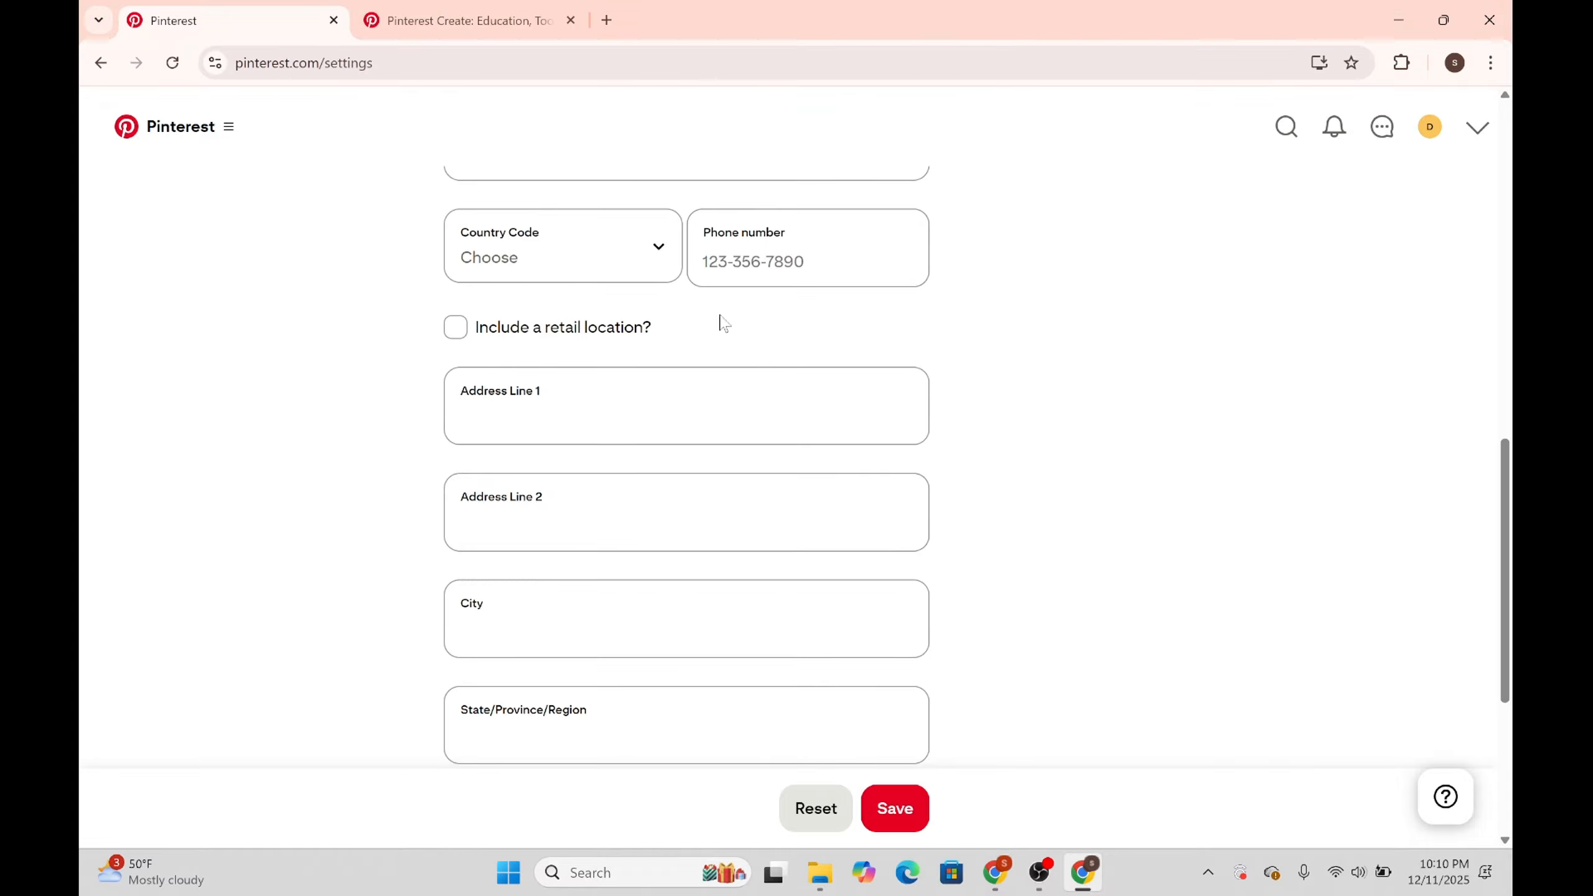
# Include a retail location with Nepal as its country, leave the address fields blank, and save the profile.
pyautogui.click(456, 339)
pyautogui.click(496, 419)
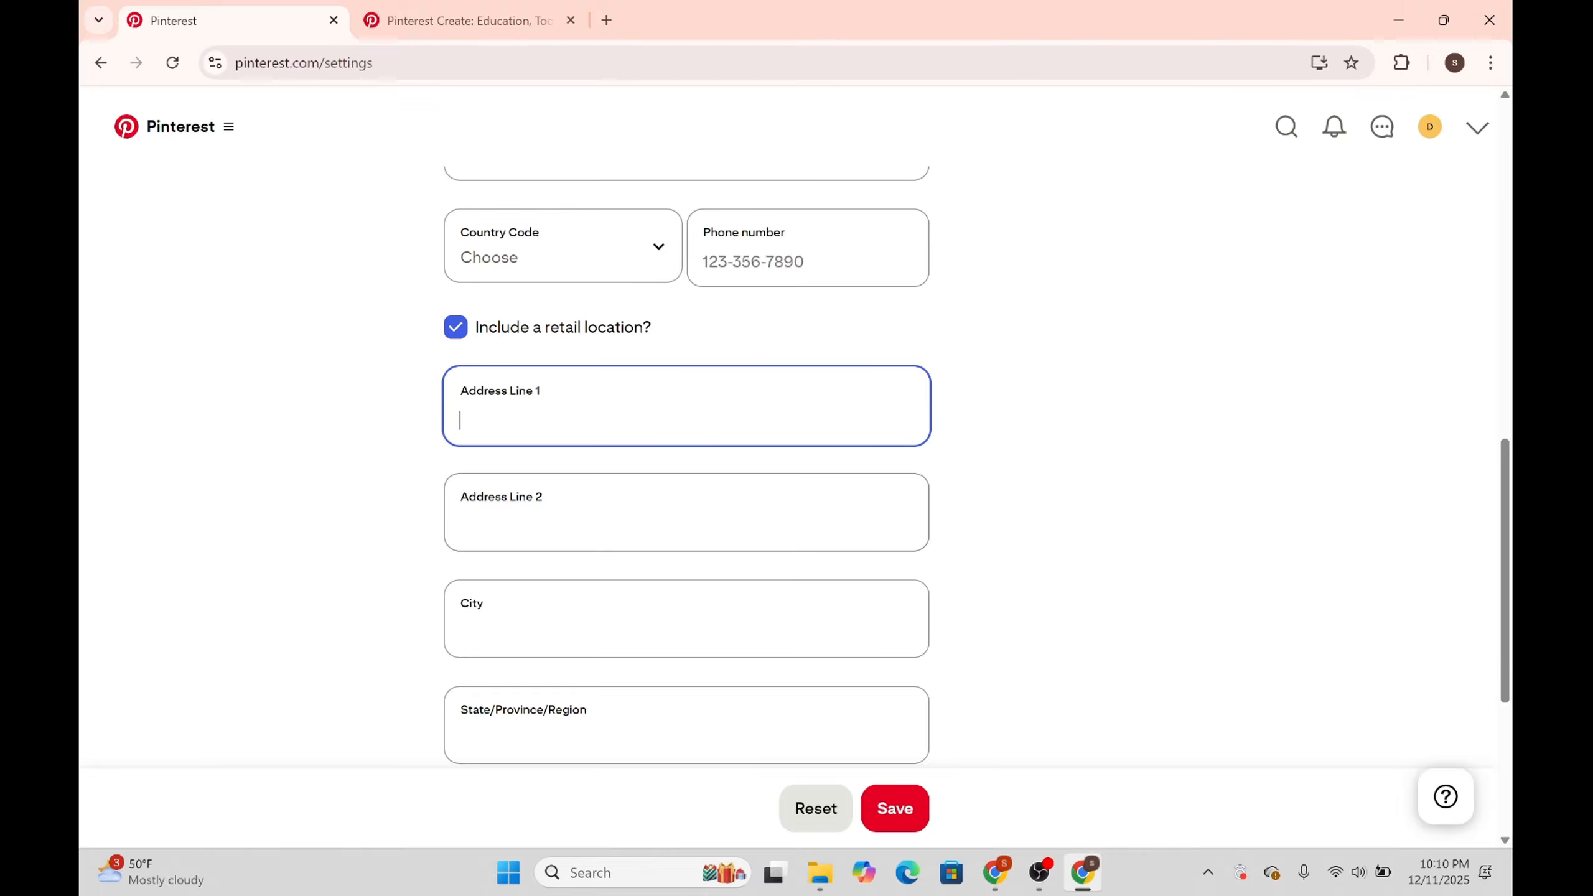
pyautogui.scroll(-3, 544, 498)
pyautogui.click(547, 482)
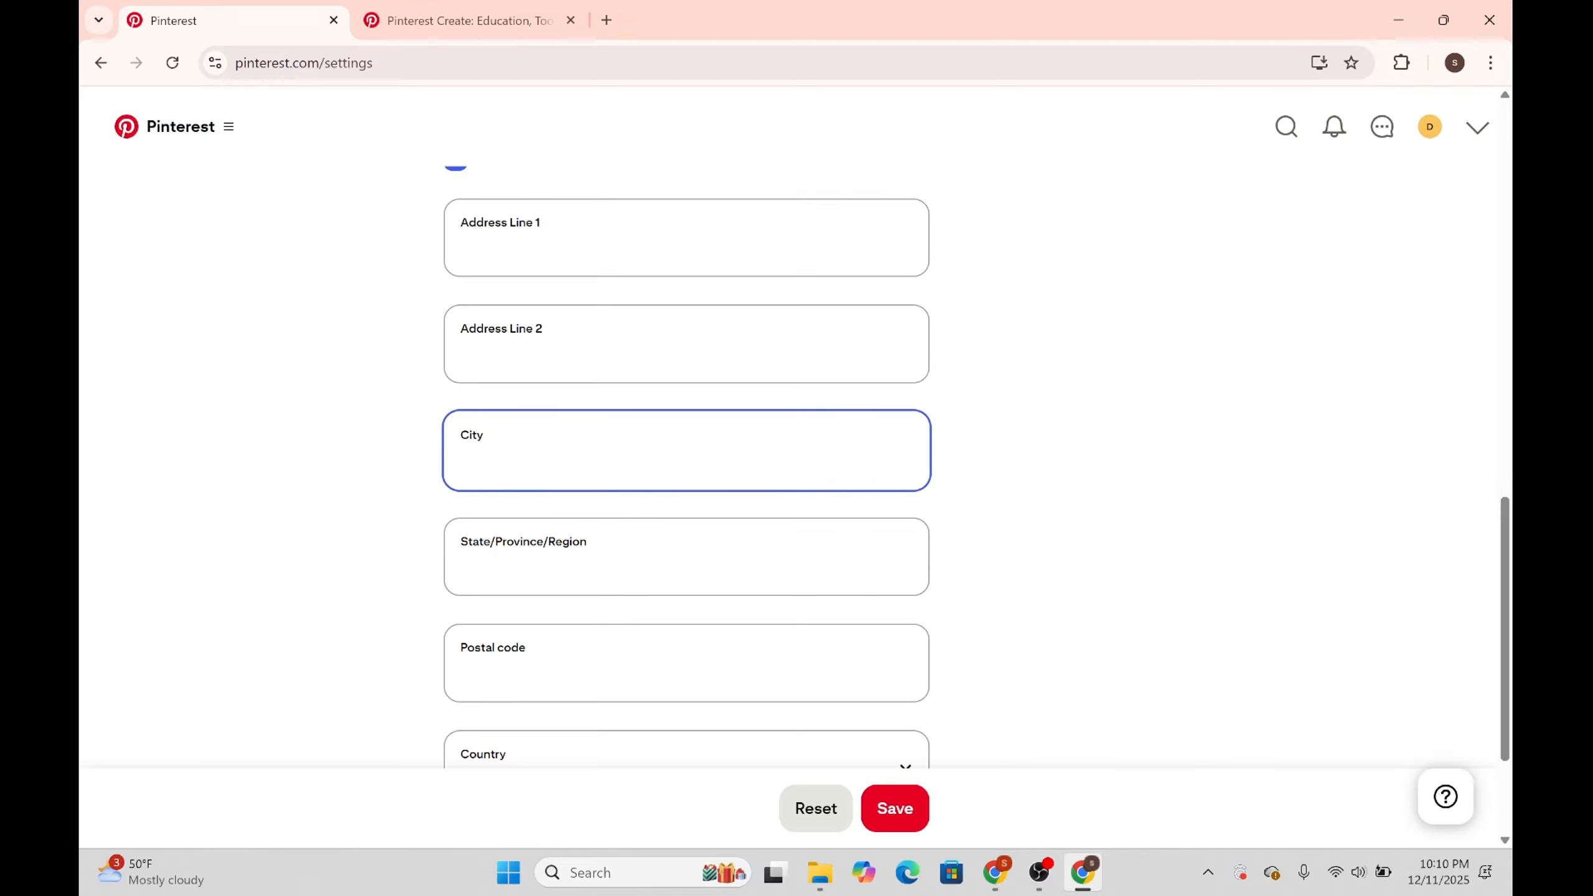
pyautogui.click(547, 568)
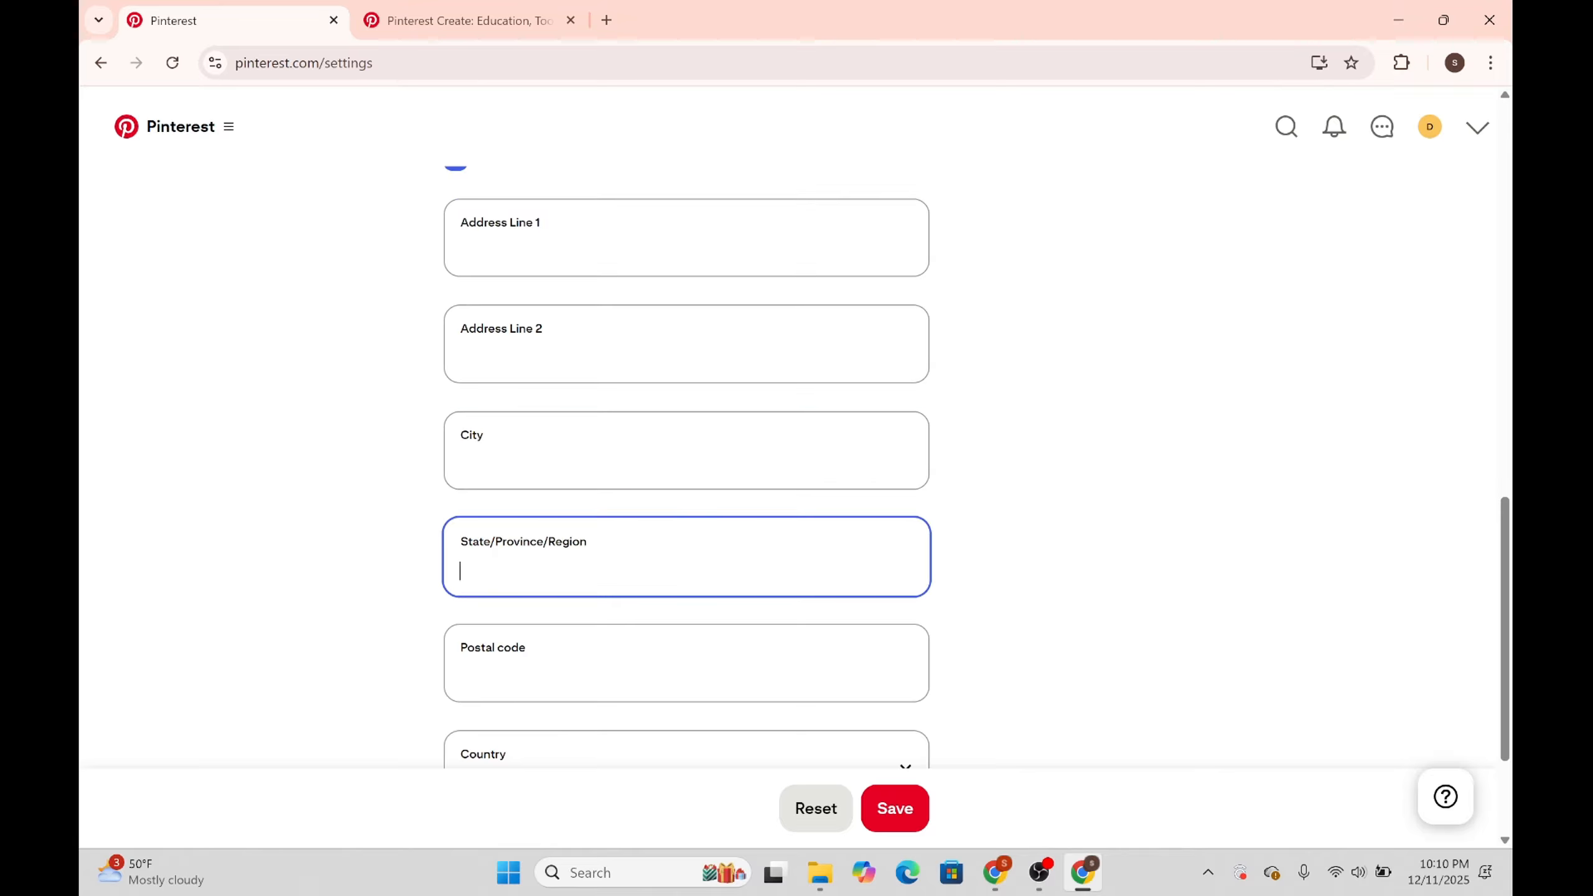
pyautogui.scroll(-3, 545, 612)
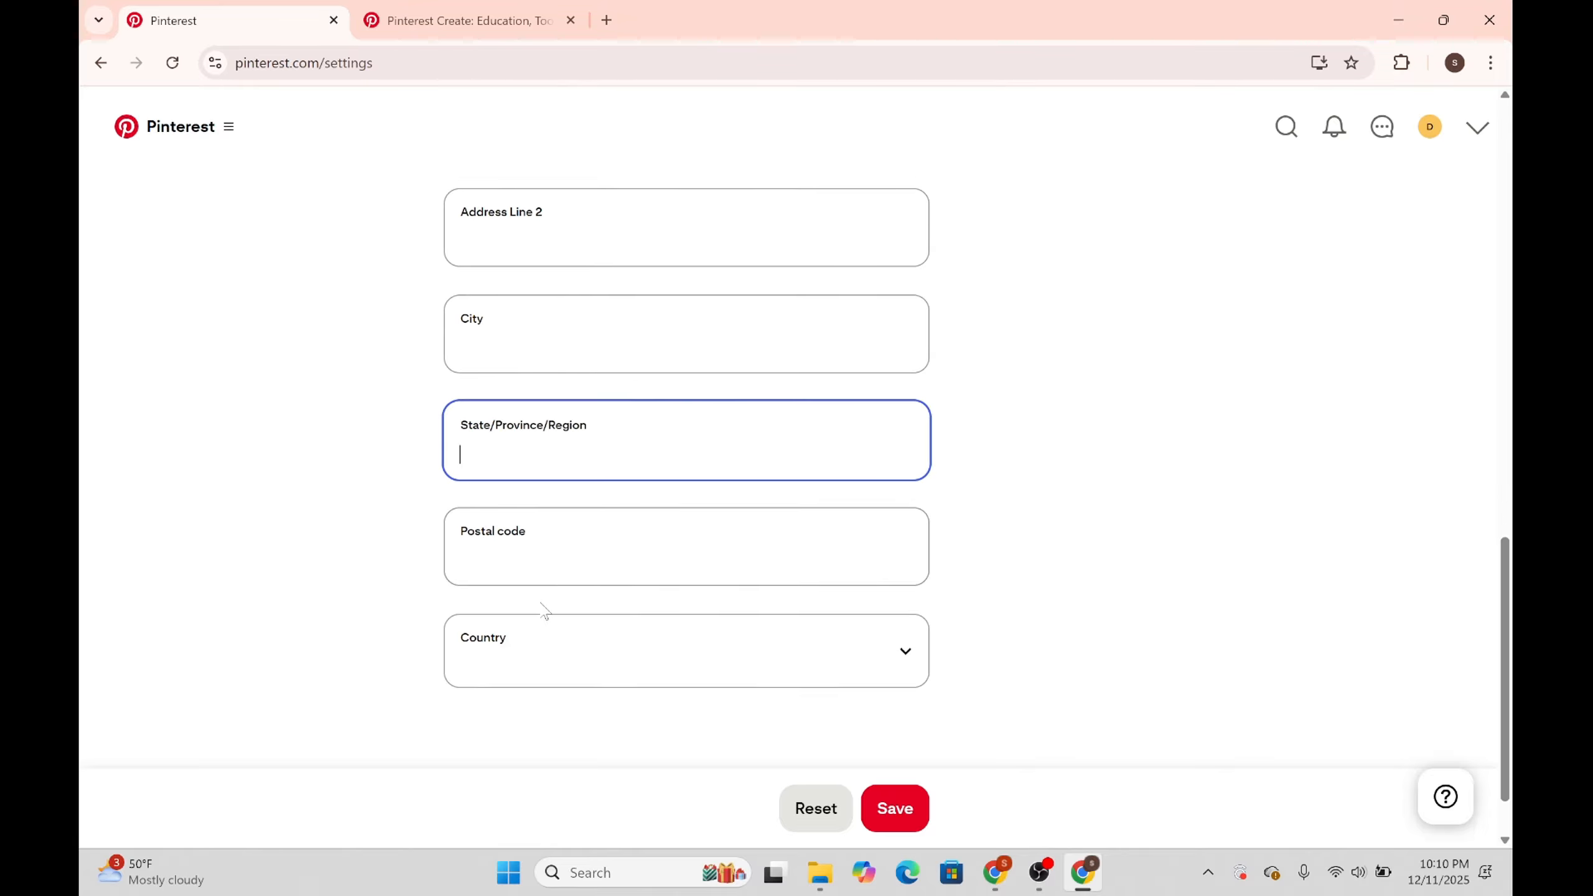
pyautogui.click(542, 605)
pyautogui.scroll(-5, 611, 487)
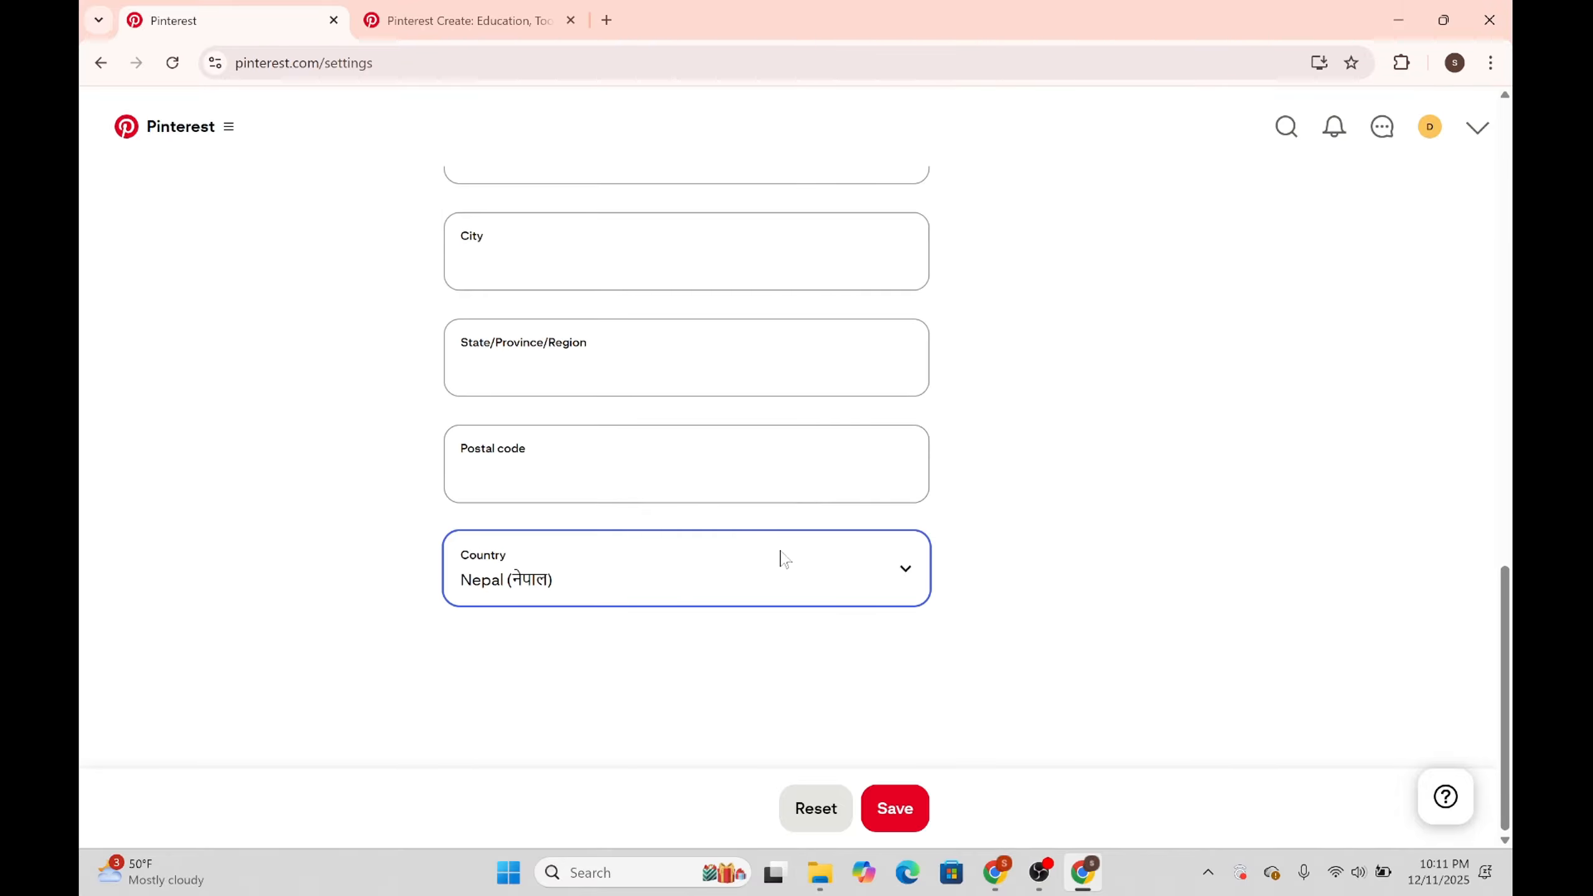
pyautogui.click(894, 808)
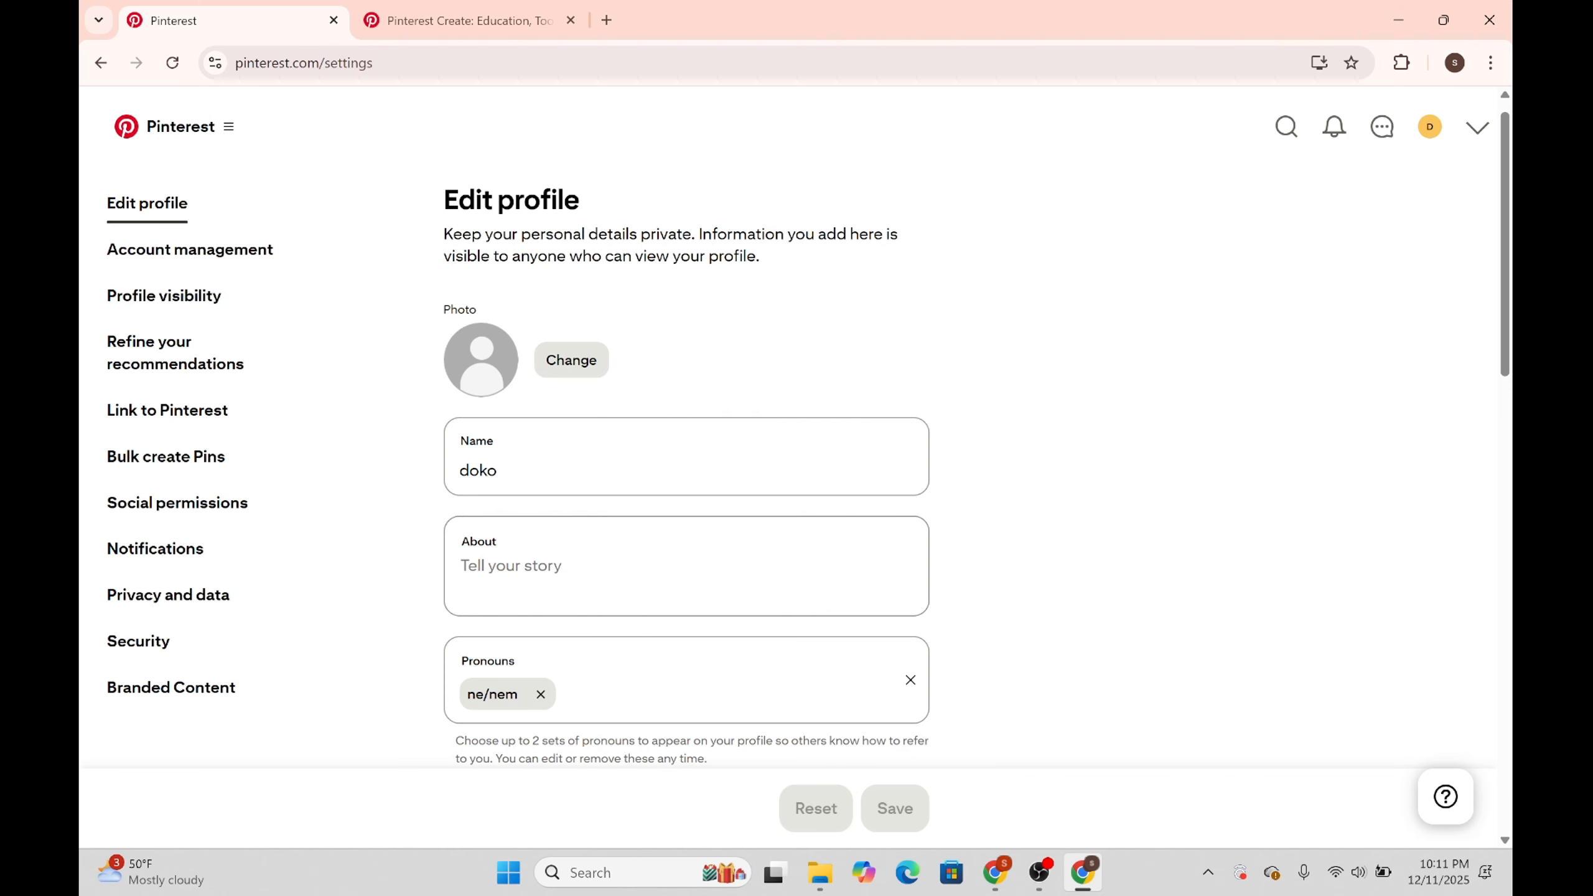
# Review the saved profile, reopen the account settings and check the website field.
pyautogui.scroll(-5, 1148, 467)
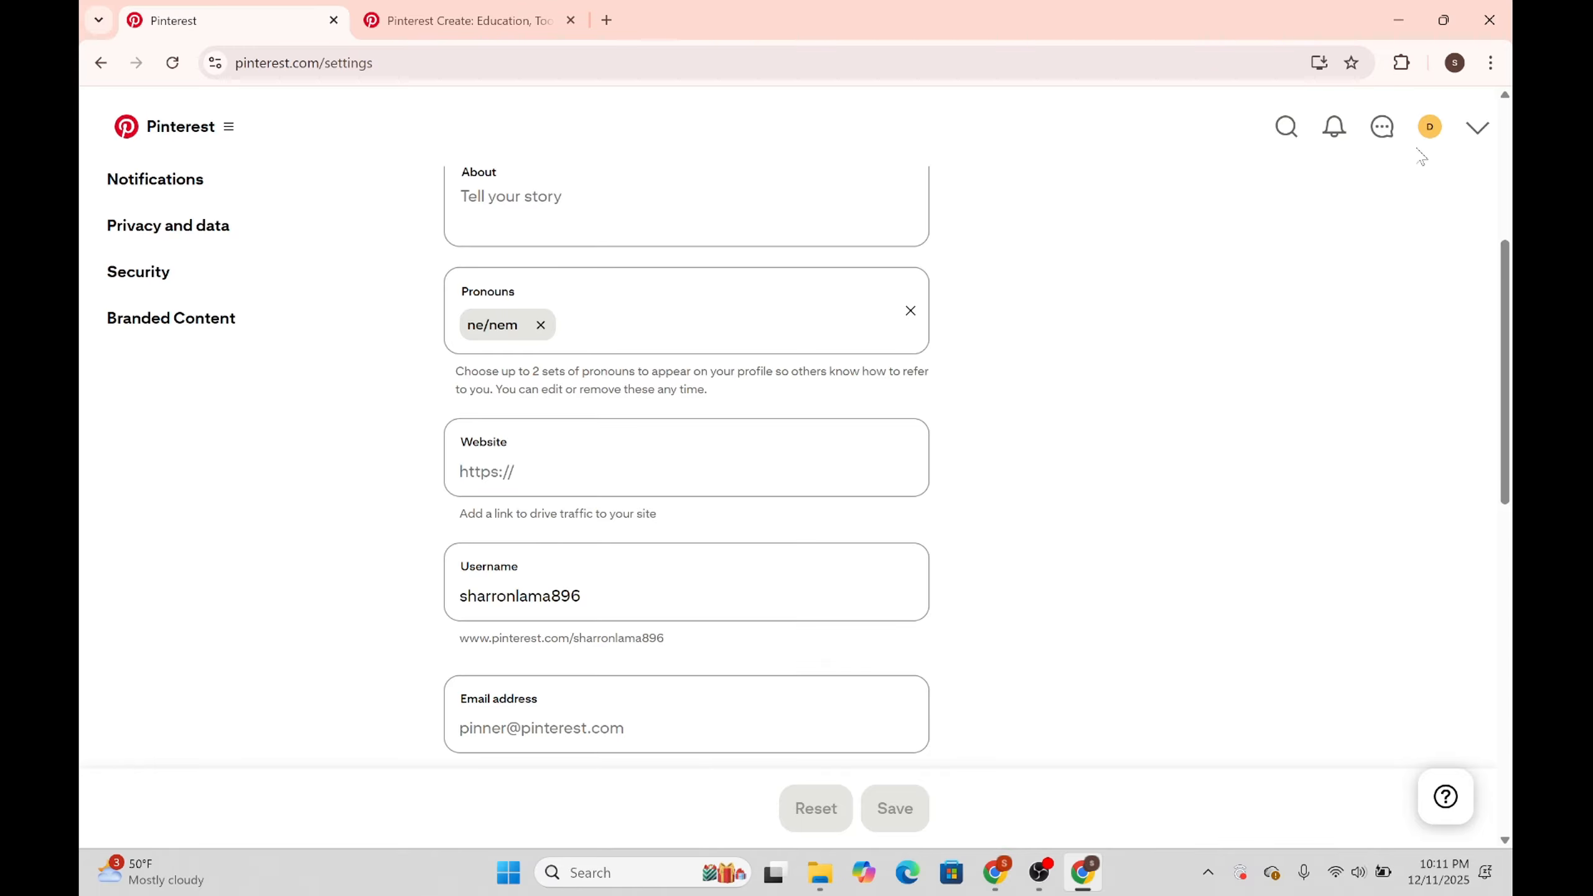
pyautogui.click(1478, 128)
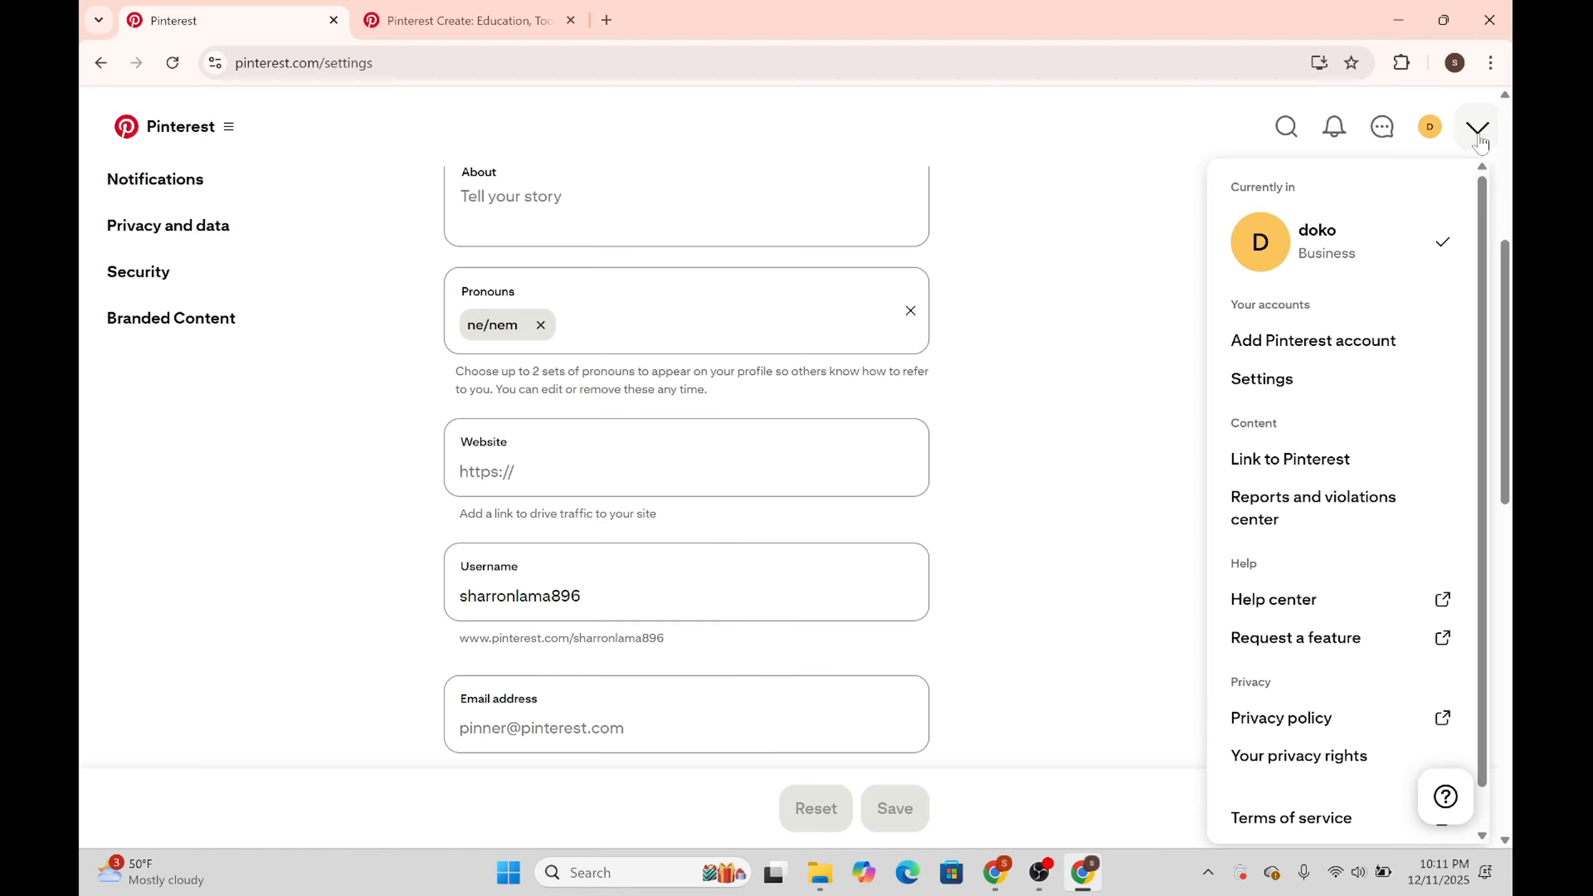
pyautogui.click(1297, 381)
pyautogui.click(501, 461)
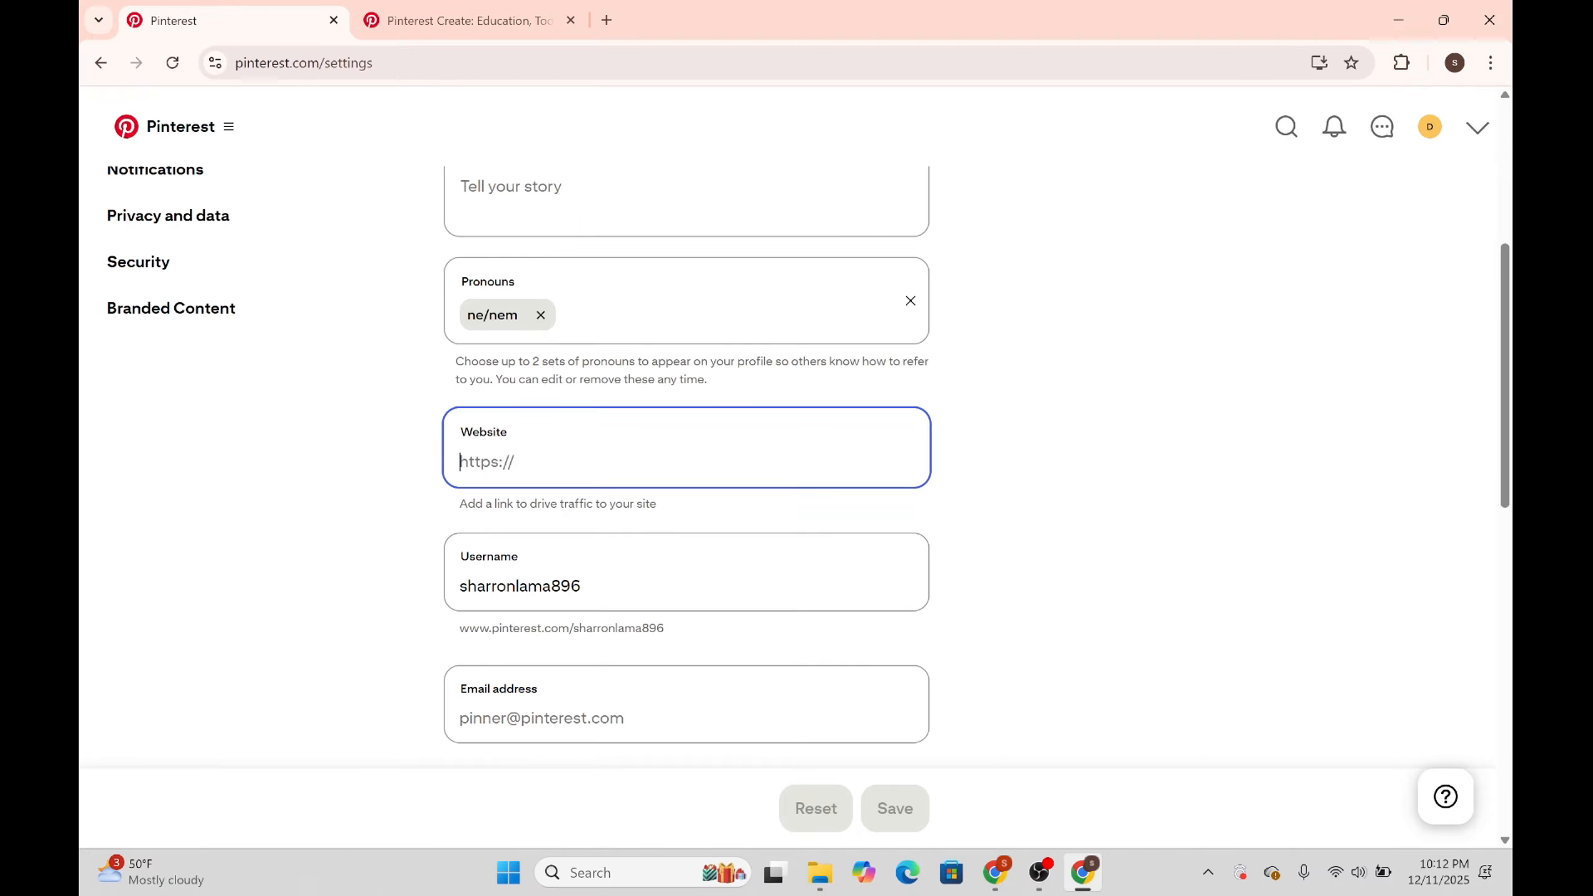
pyautogui.click(441, 509)
# Leave the profile settings and go to the home feed.
pyautogui.click(153, 147)
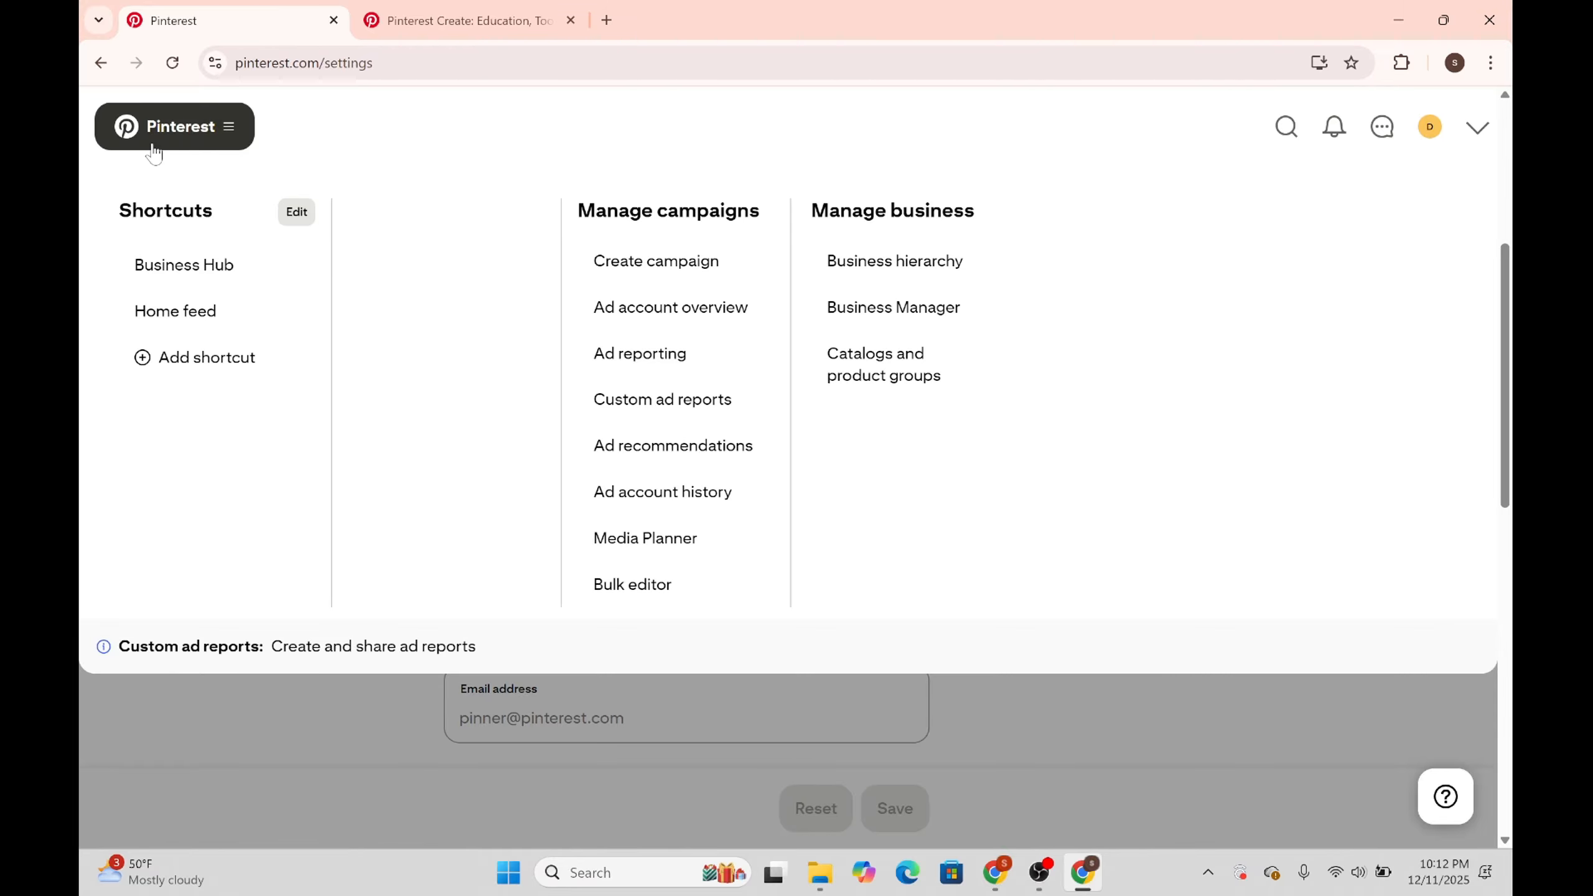
pyautogui.click(153, 151)
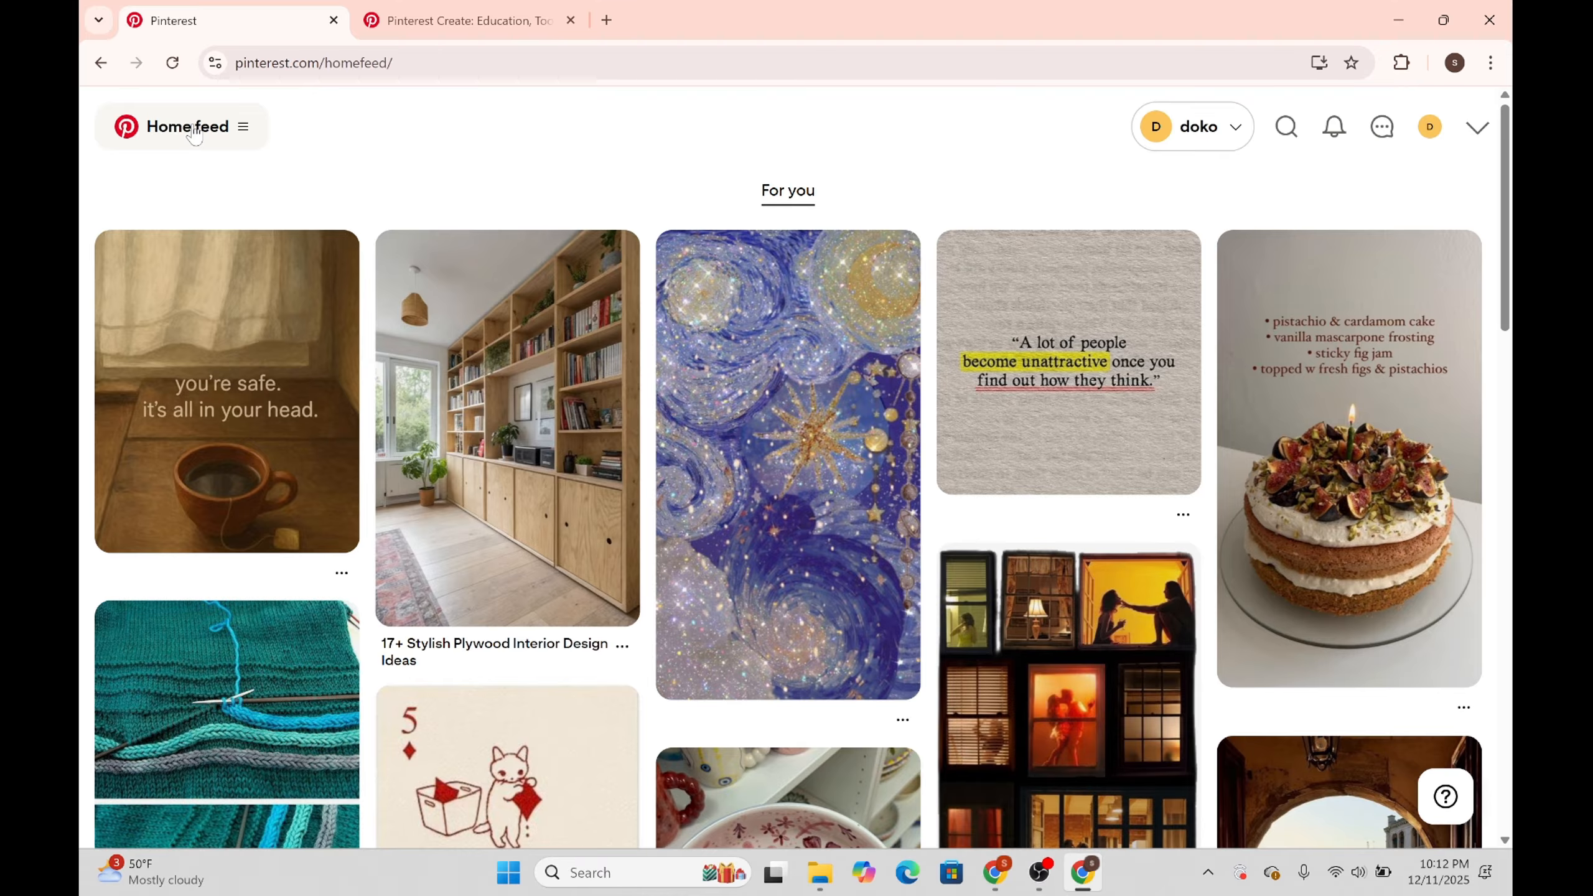
pyautogui.click(1289, 131)
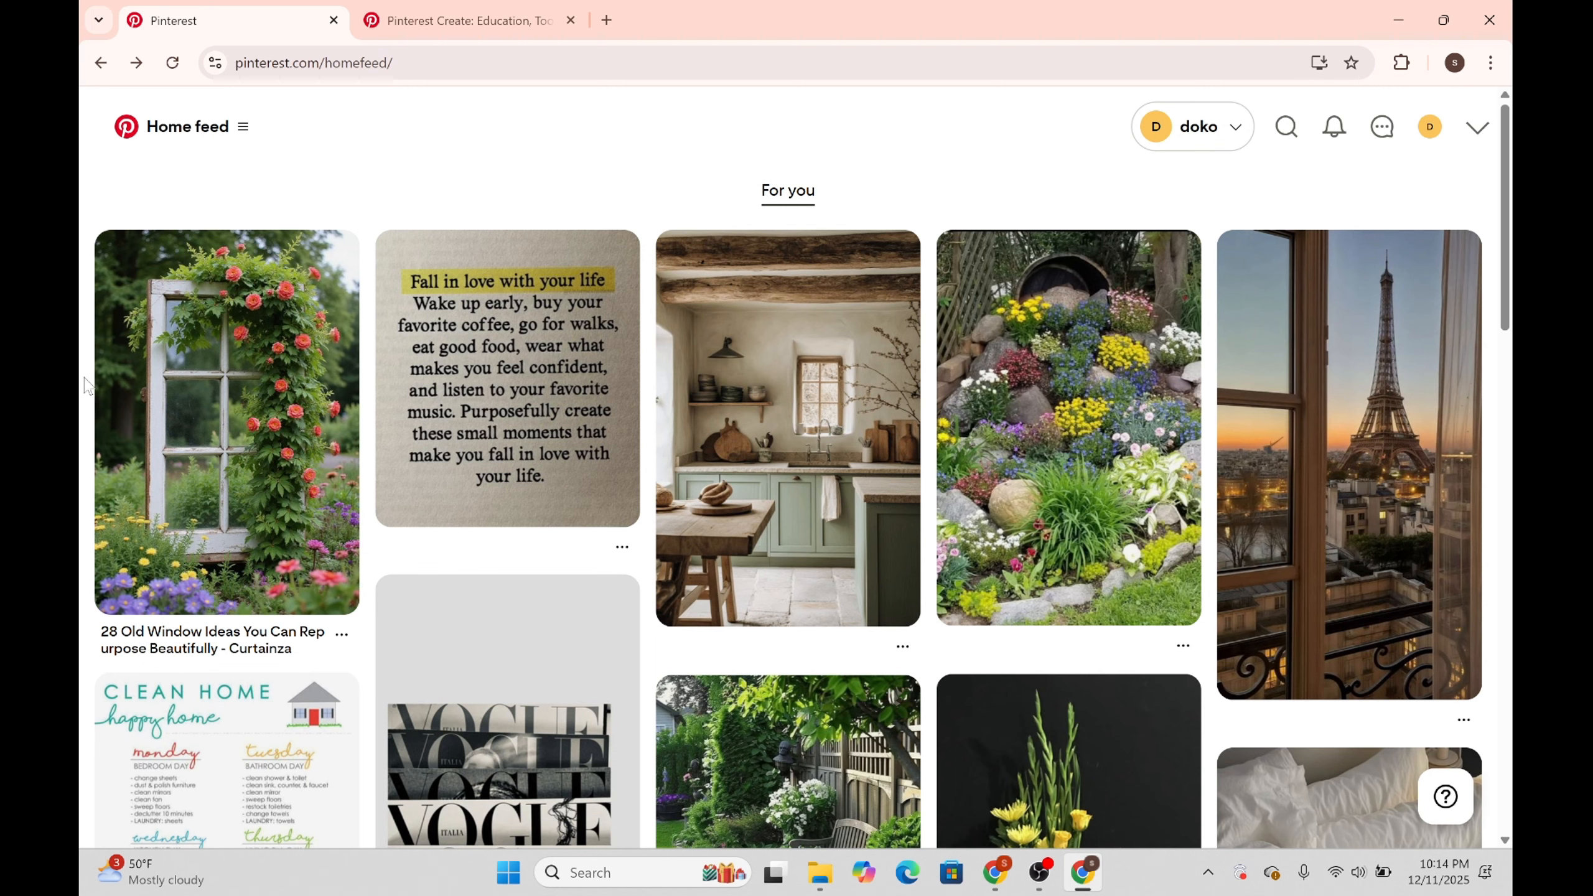
# Start a new organic Pin and upload an image from the Downloads folder as its media.
pyautogui.click(221, 139)
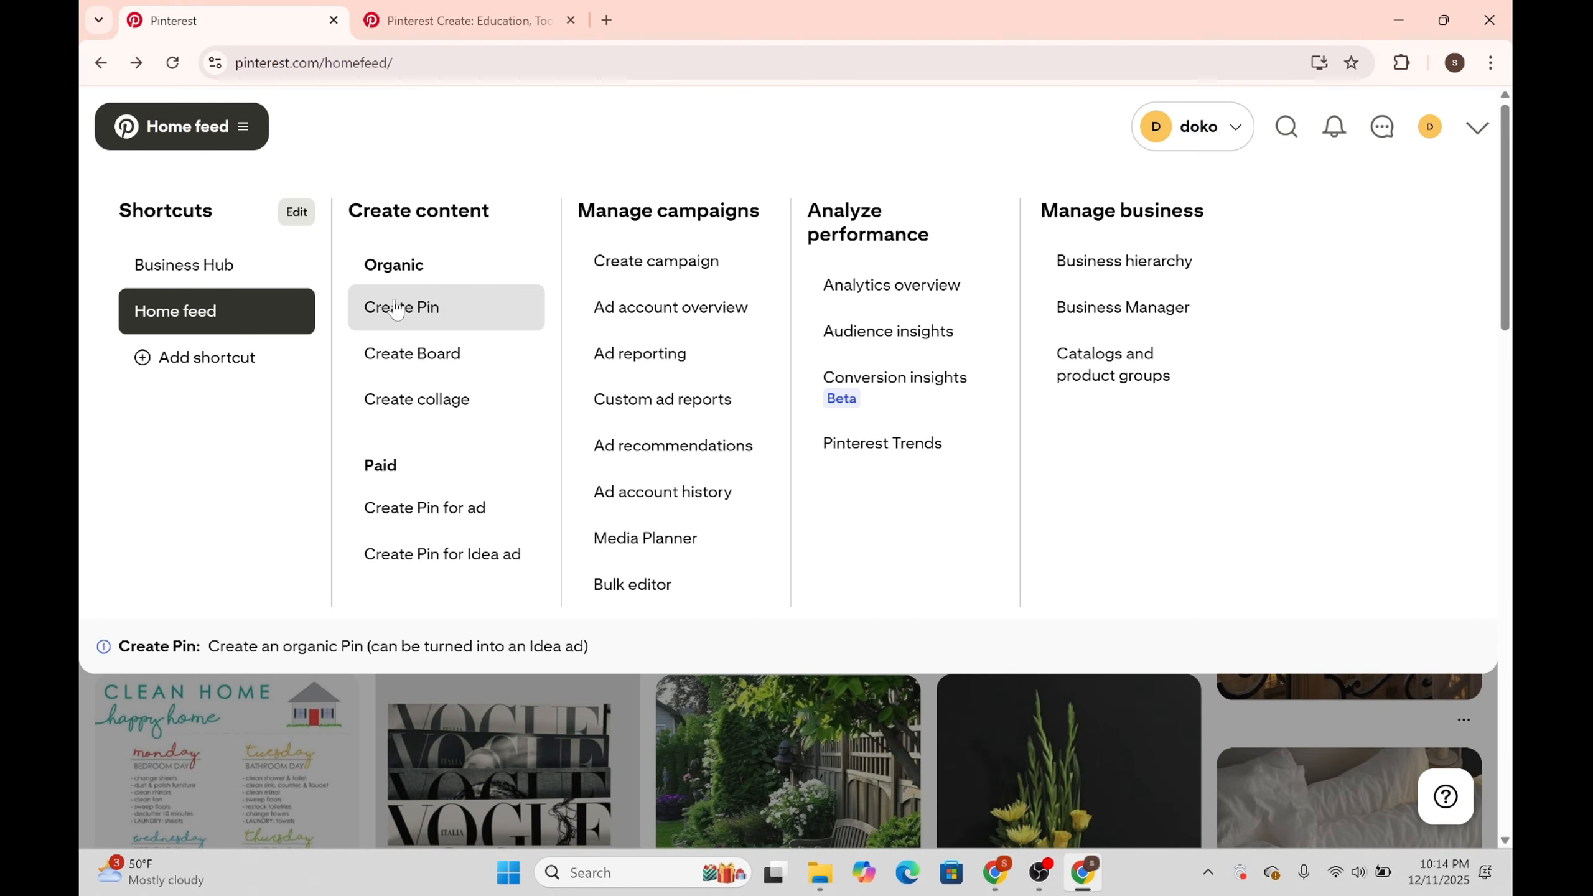
pyautogui.click(443, 325)
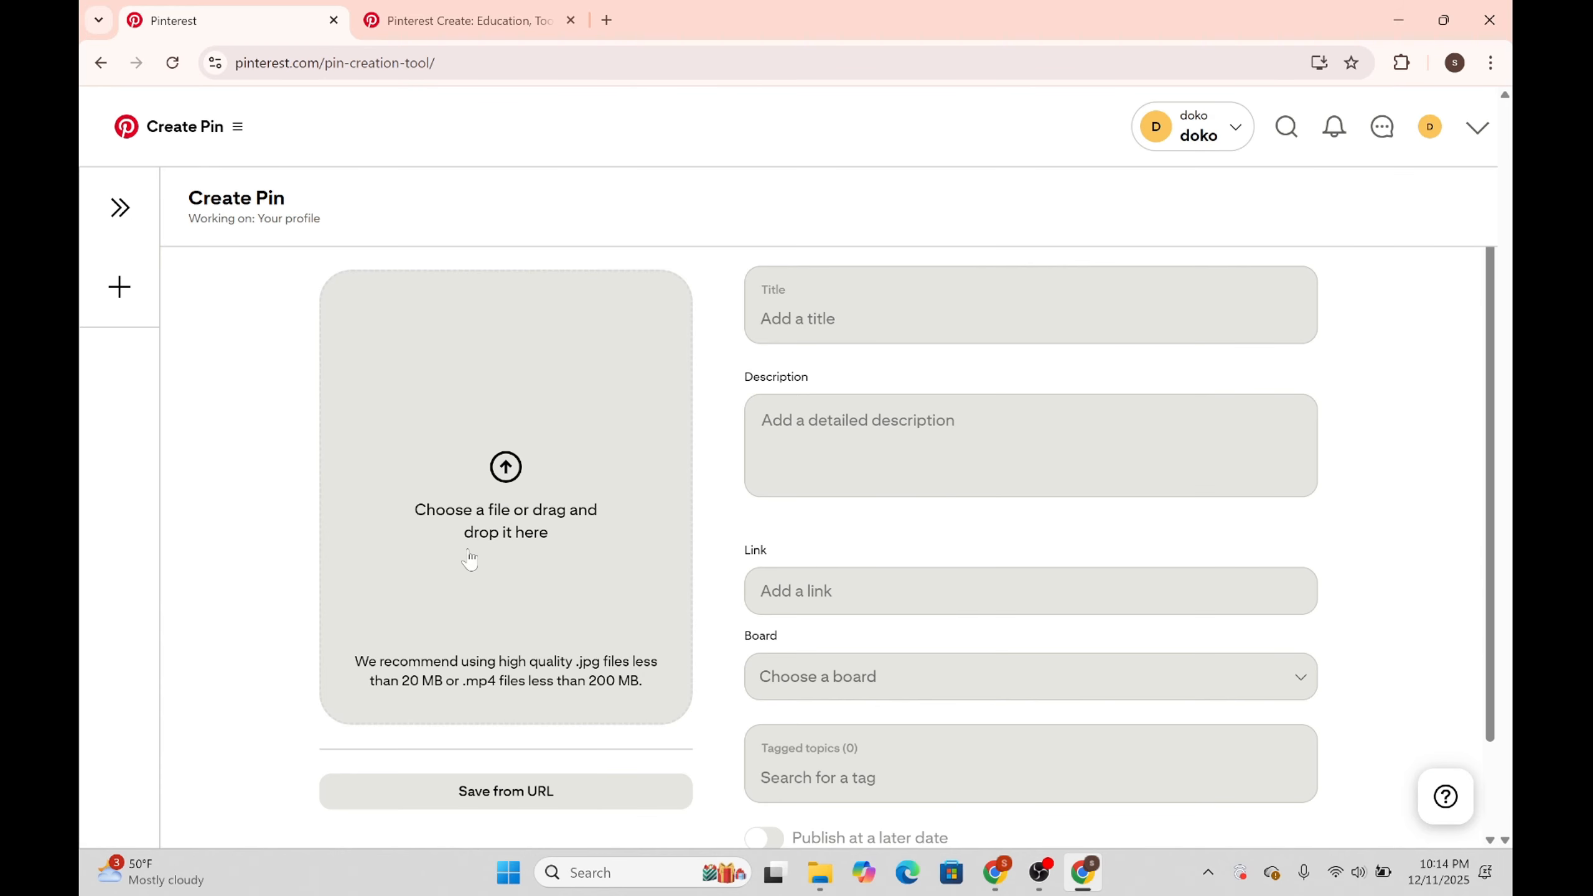
pyautogui.click(507, 467)
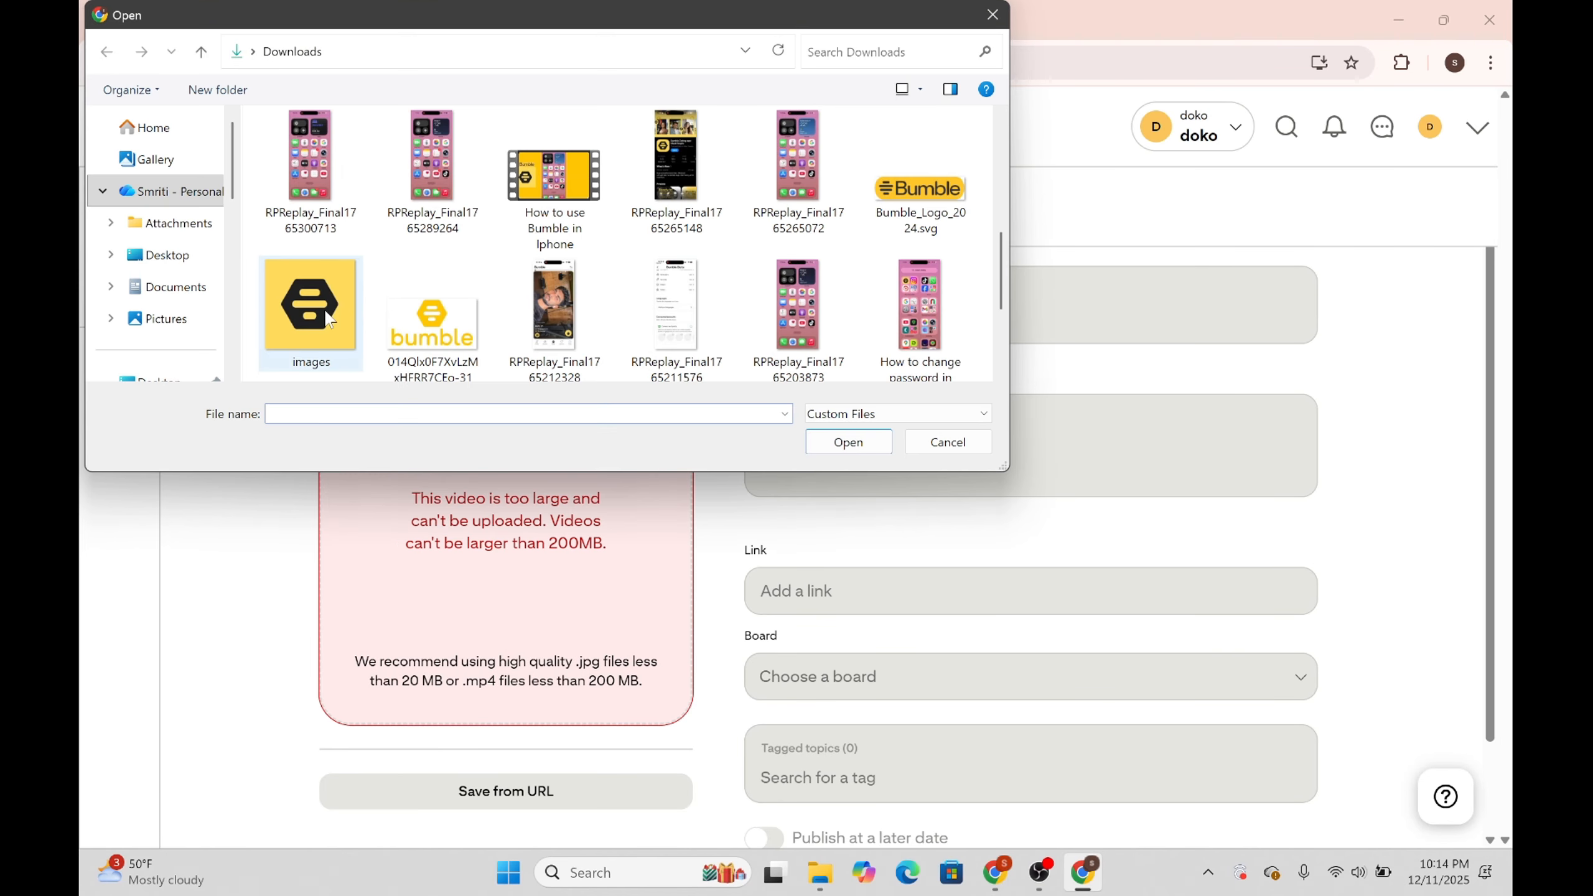
pyautogui.doubleClick(296, 308)
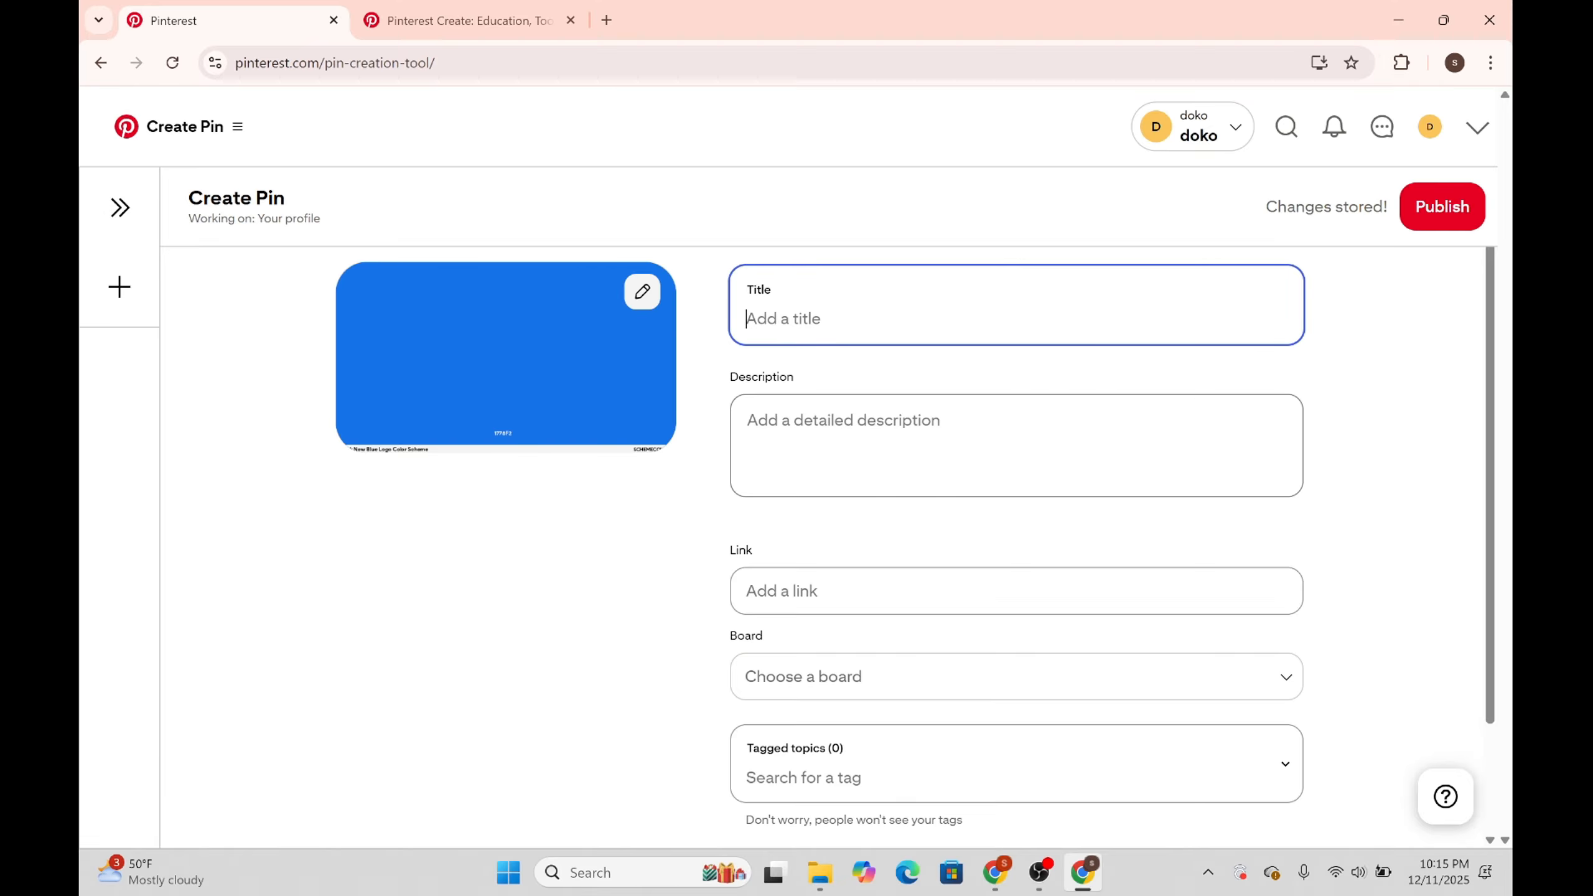
# Review the new Pin's title, description and link fields without filling them in.
pyautogui.click(820, 454)
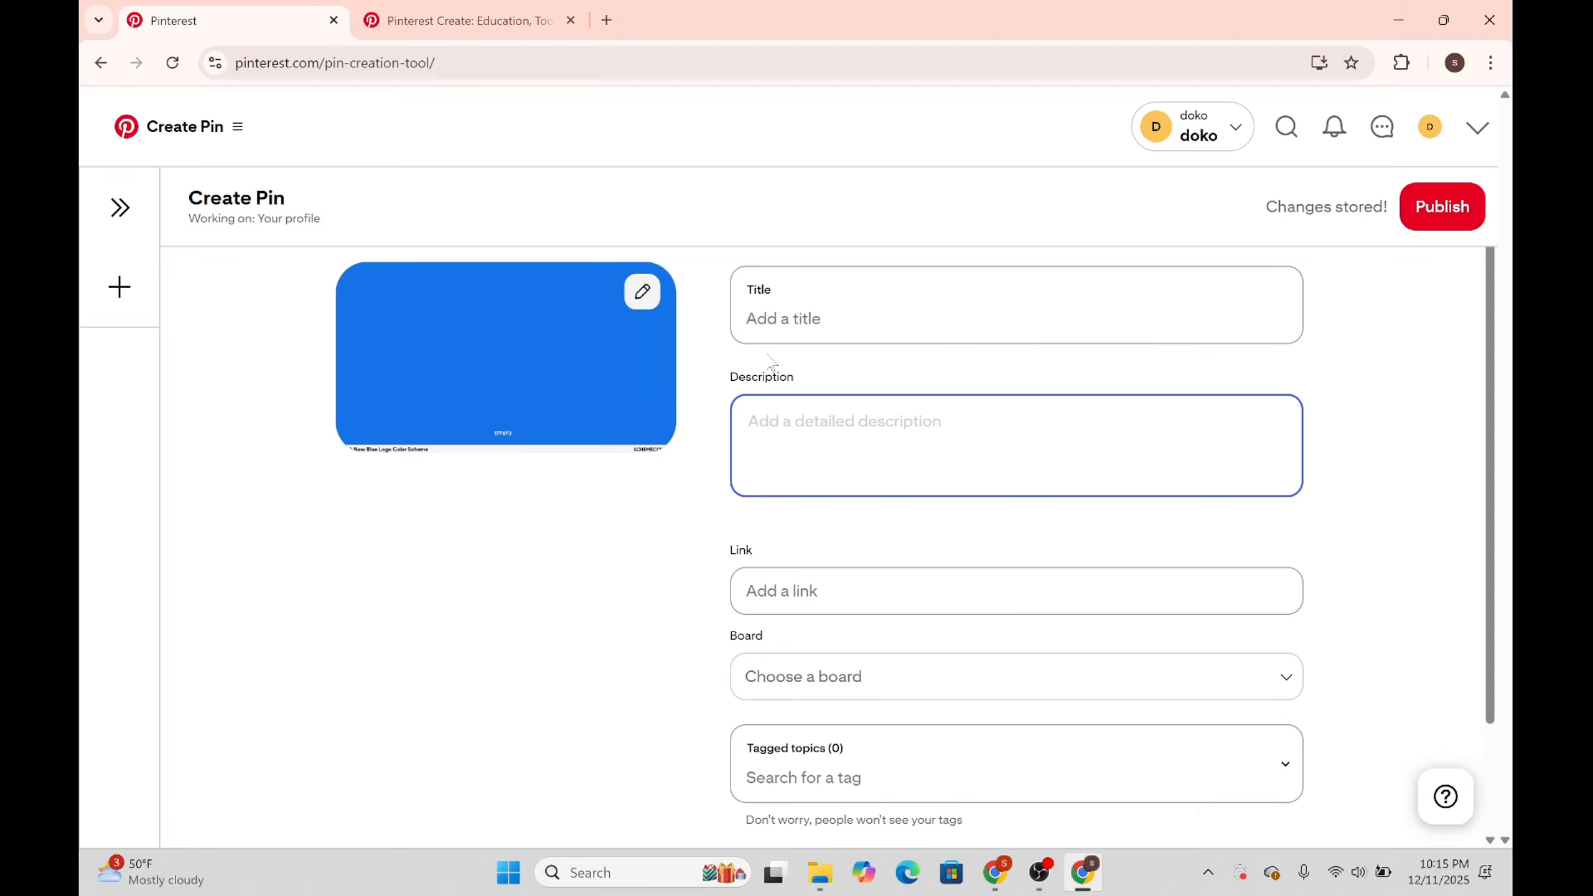
pyautogui.scroll(-2, 784, 386)
pyautogui.click(790, 457)
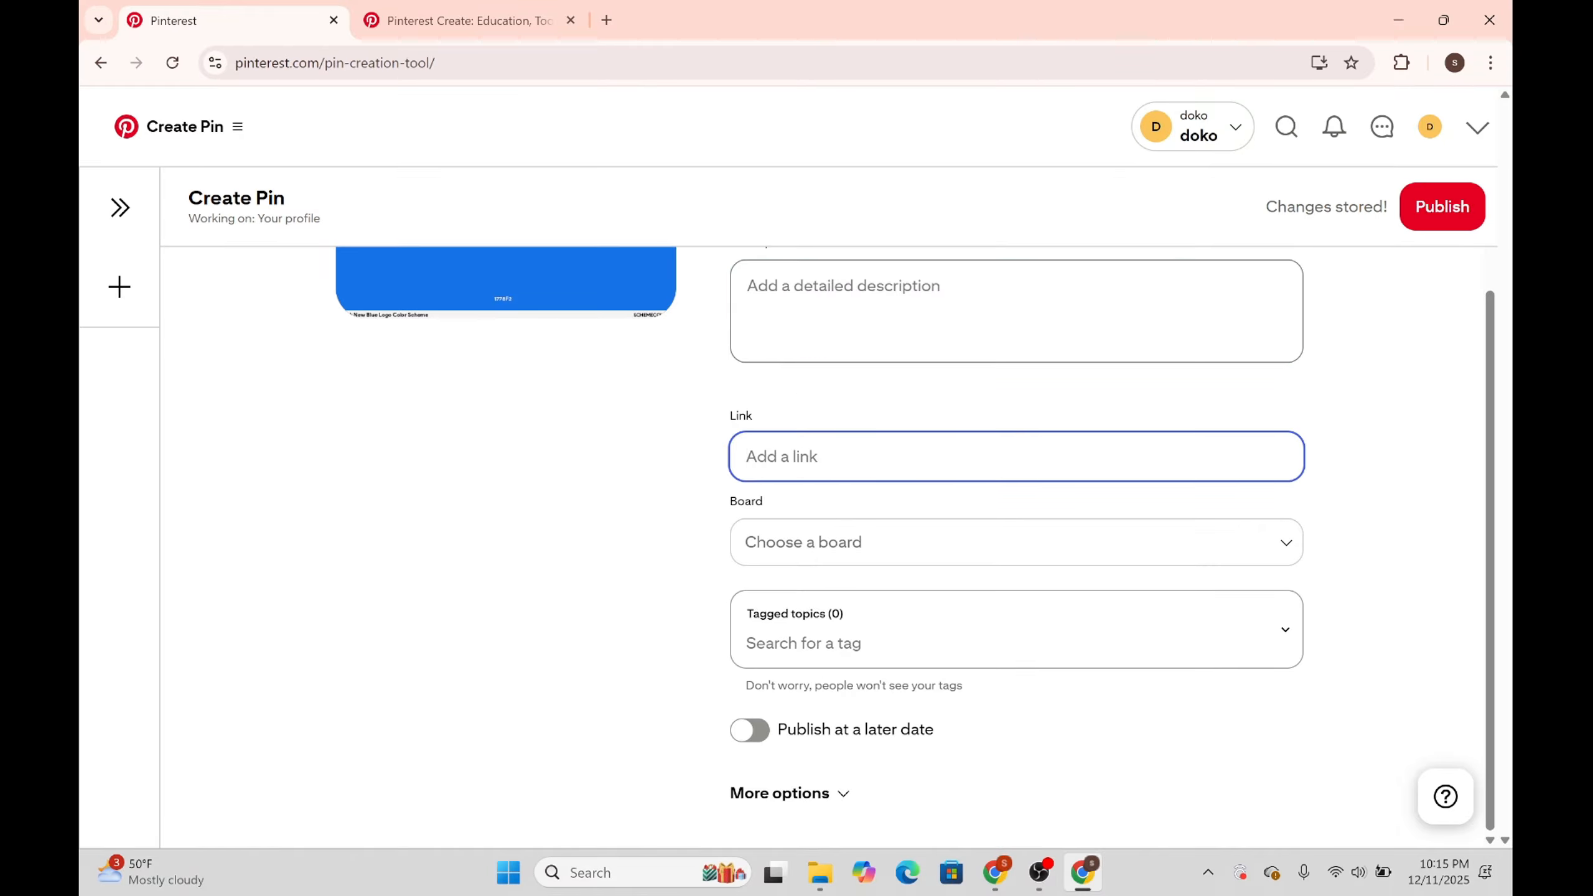
pyautogui.scroll(2, 732, 409)
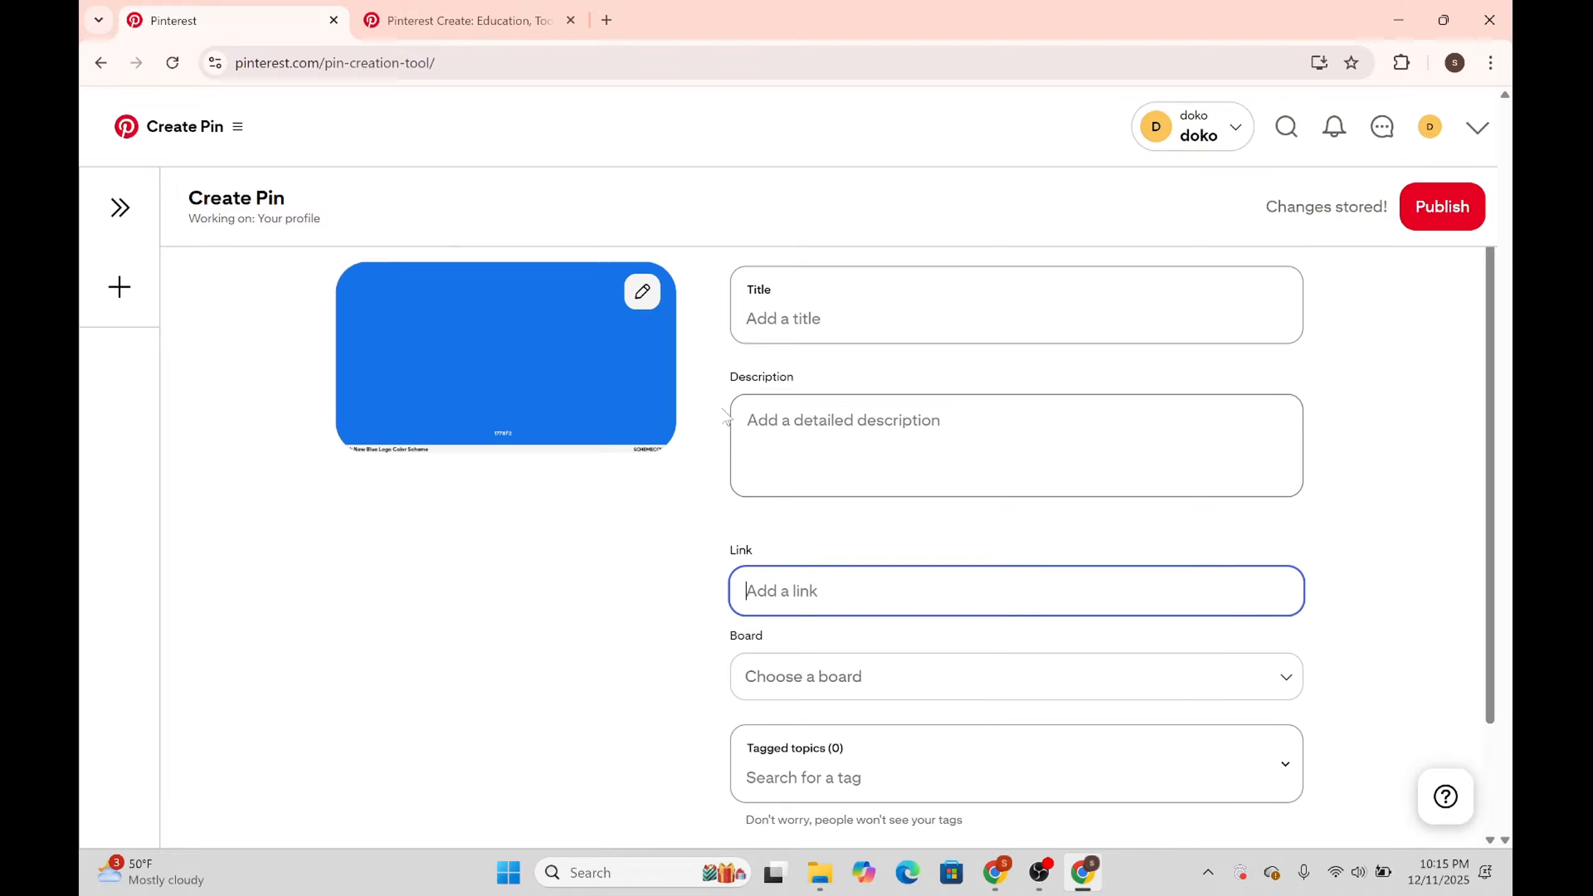
# Create a secret board named hi and assign it to the Pin.
pyautogui.scroll(-2, 727, 417)
pyautogui.click(823, 561)
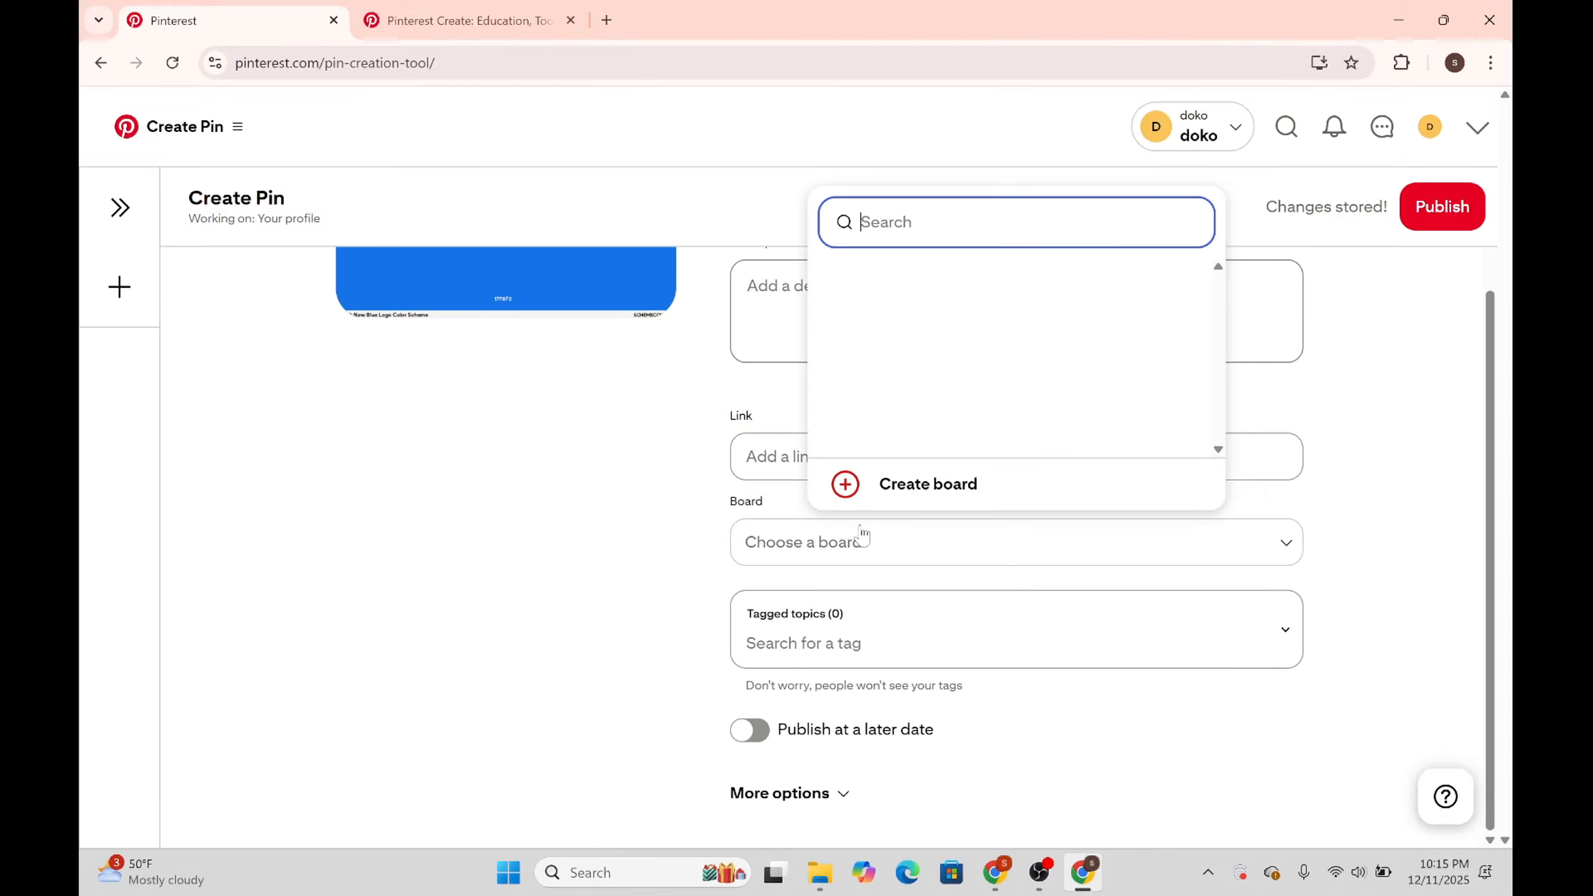
pyautogui.click(855, 485)
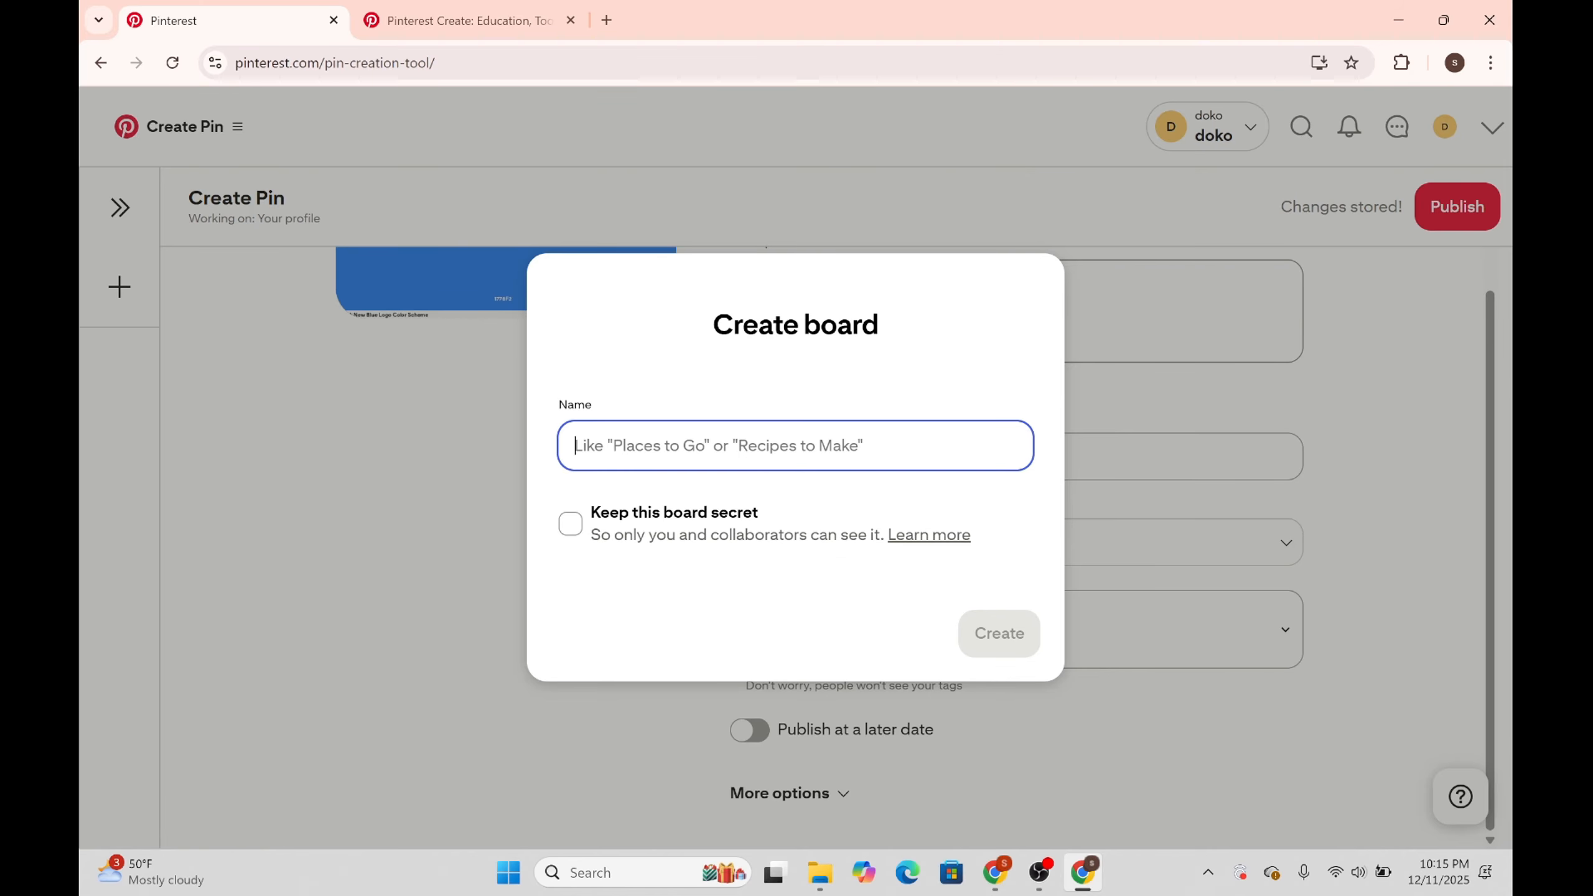
pyautogui.write('hi')
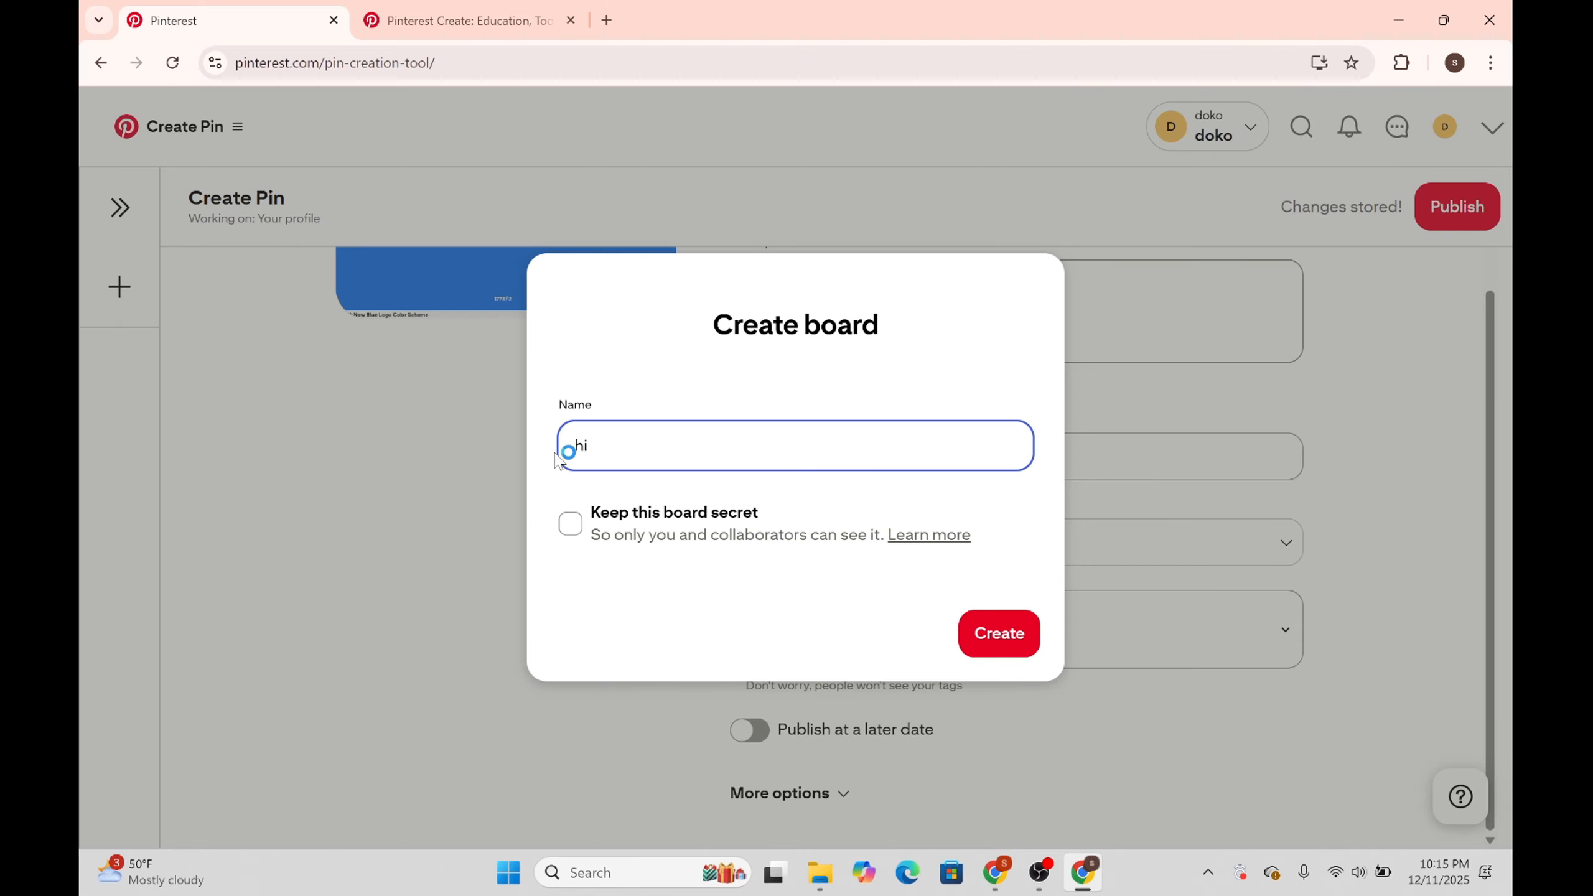
pyautogui.click(569, 526)
pyautogui.click(998, 622)
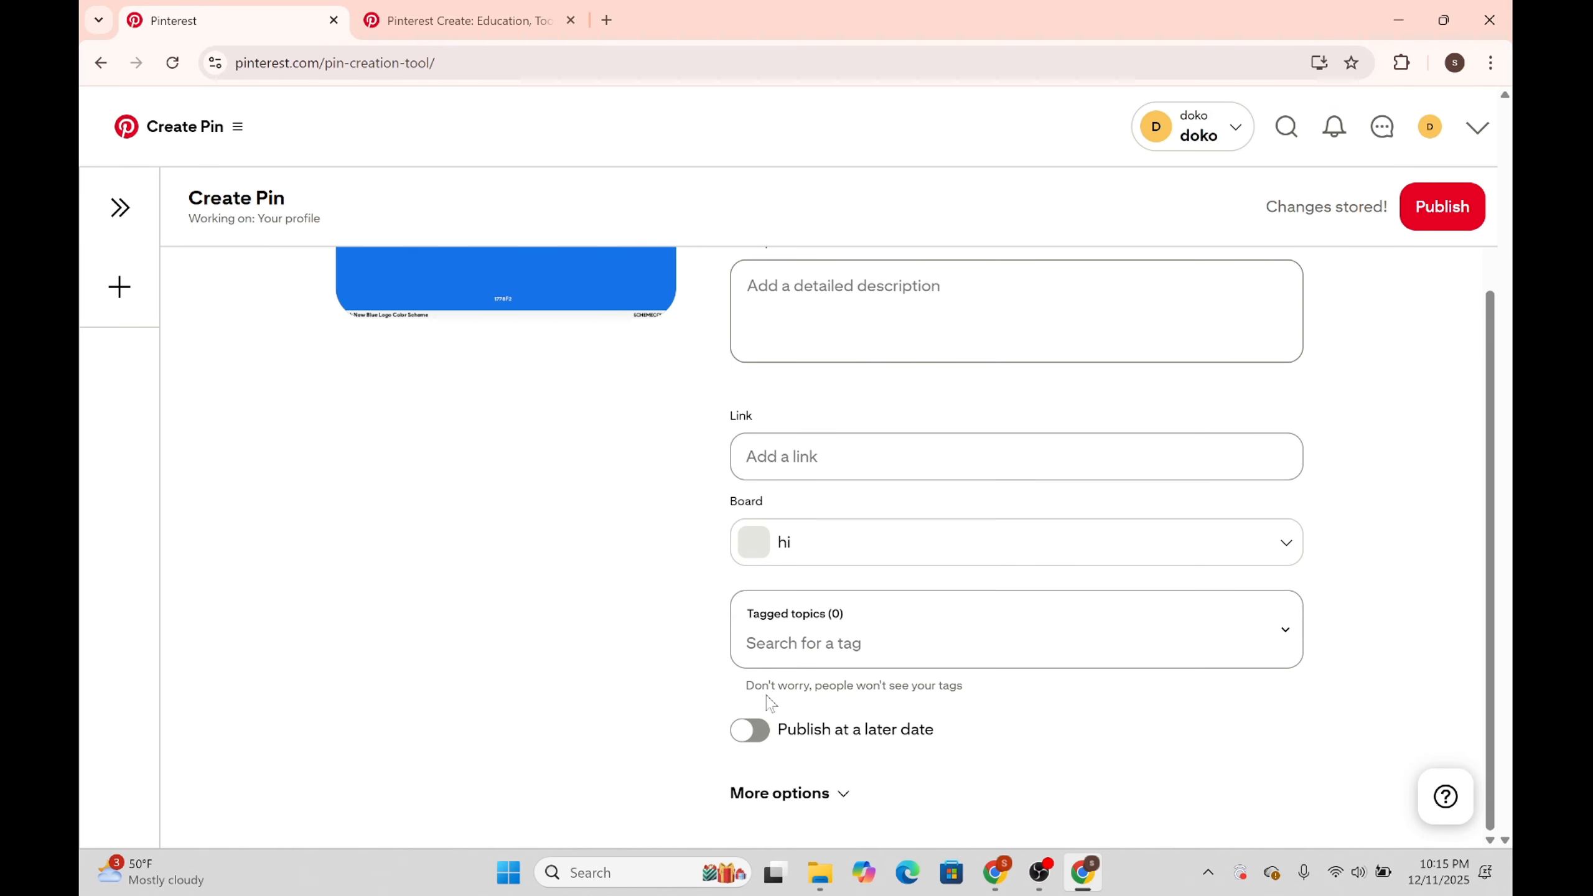
pyautogui.click(759, 731)
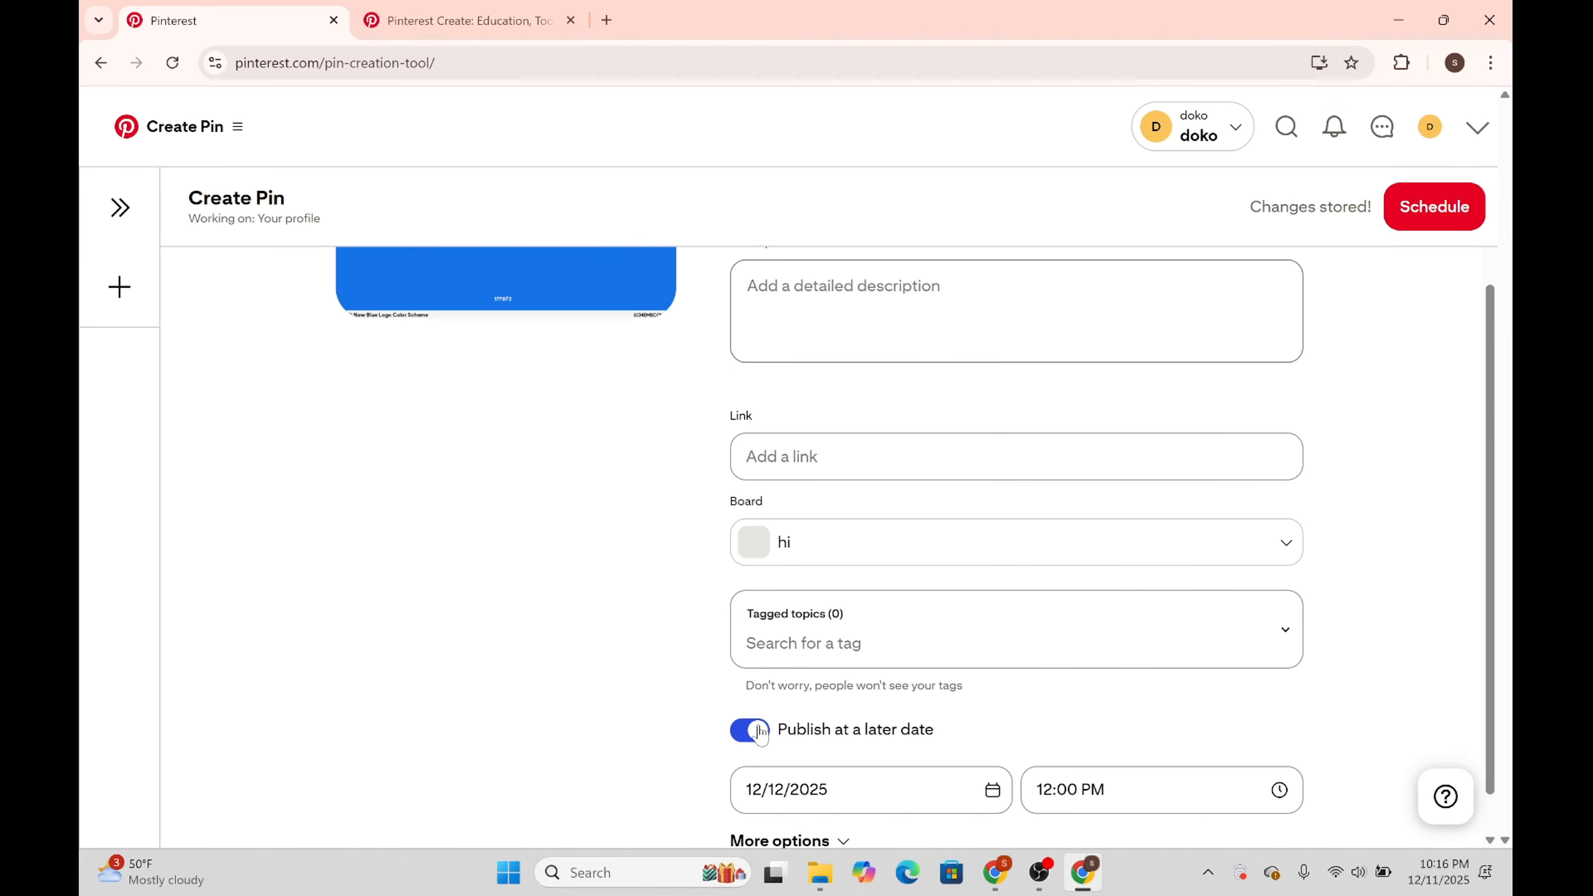
pyautogui.scroll(-1, 761, 734)
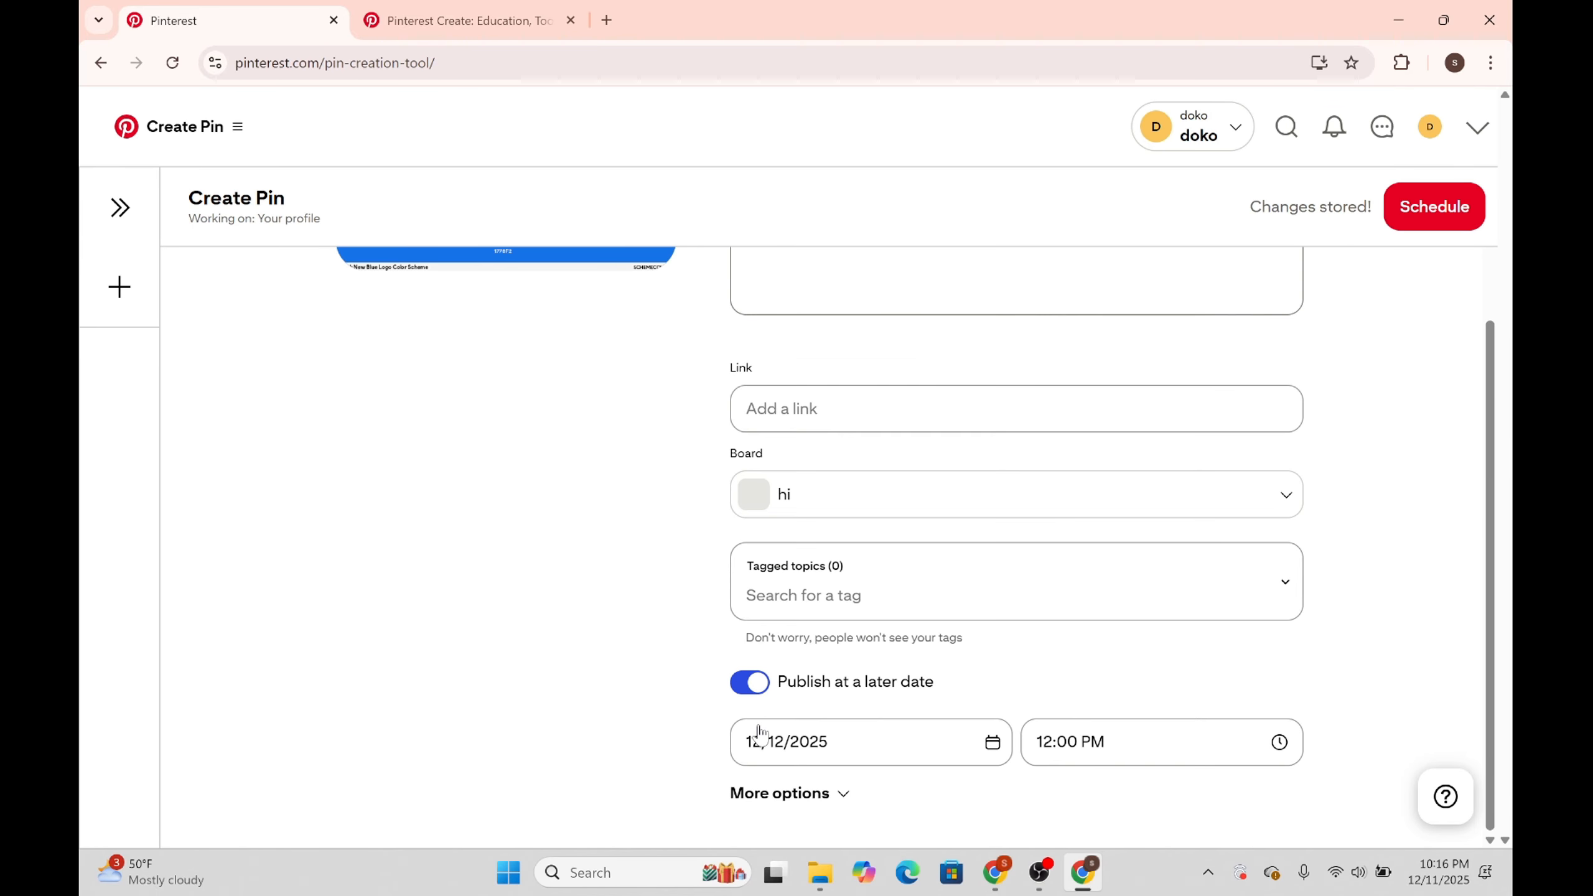
pyautogui.click(745, 686)
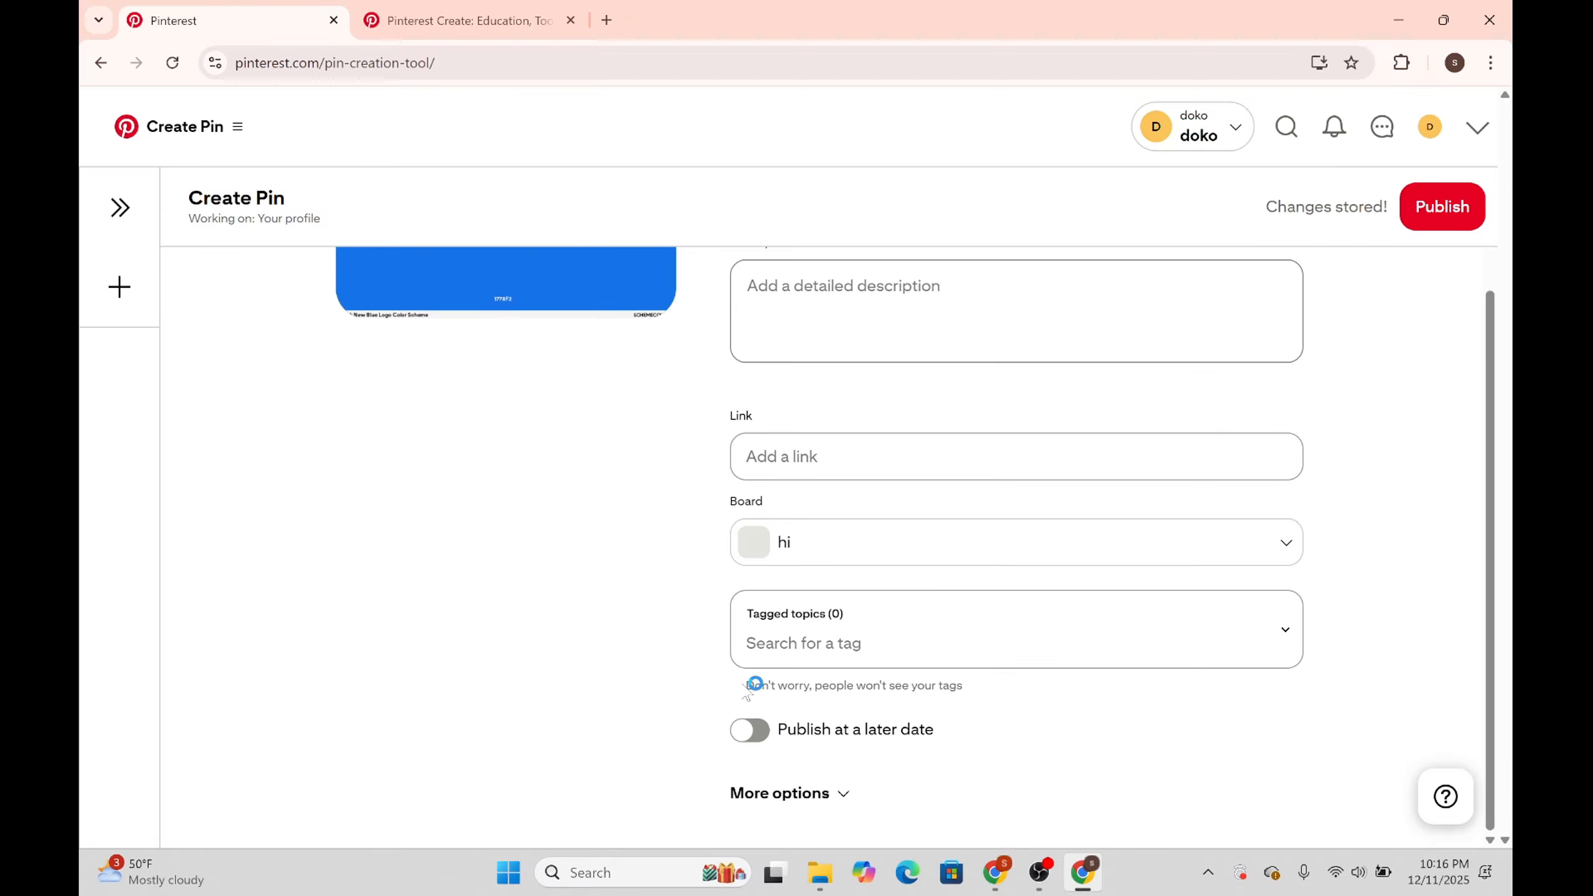
# Expand the Pin's additional options and check the comment, similar products and alt text settings.
pyautogui.click(812, 798)
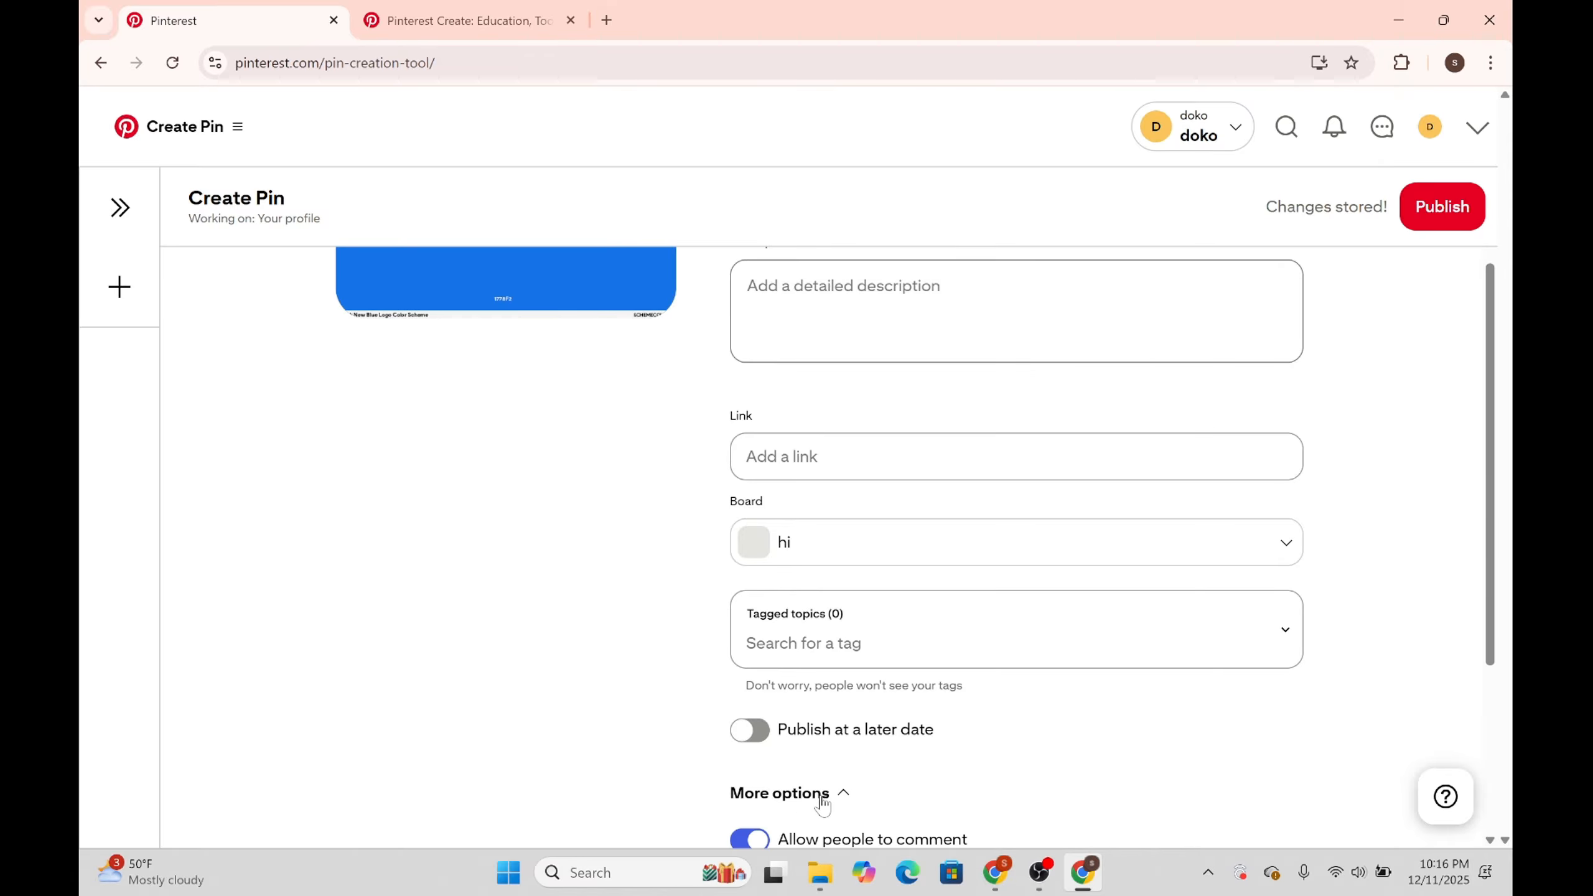
pyautogui.scroll(-5, 914, 693)
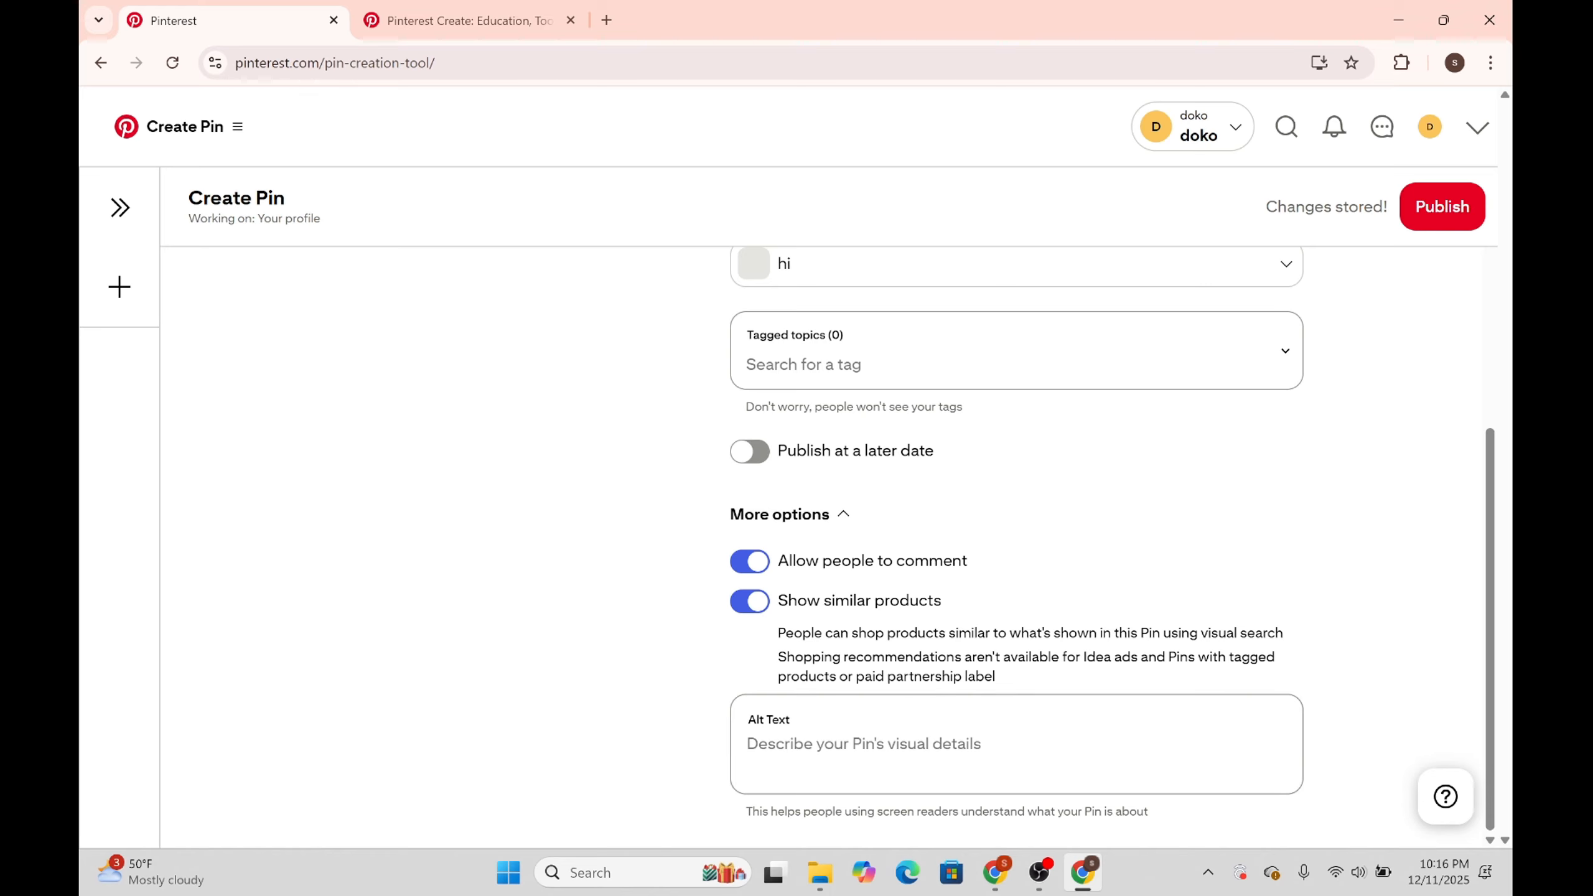
pyautogui.click(842, 784)
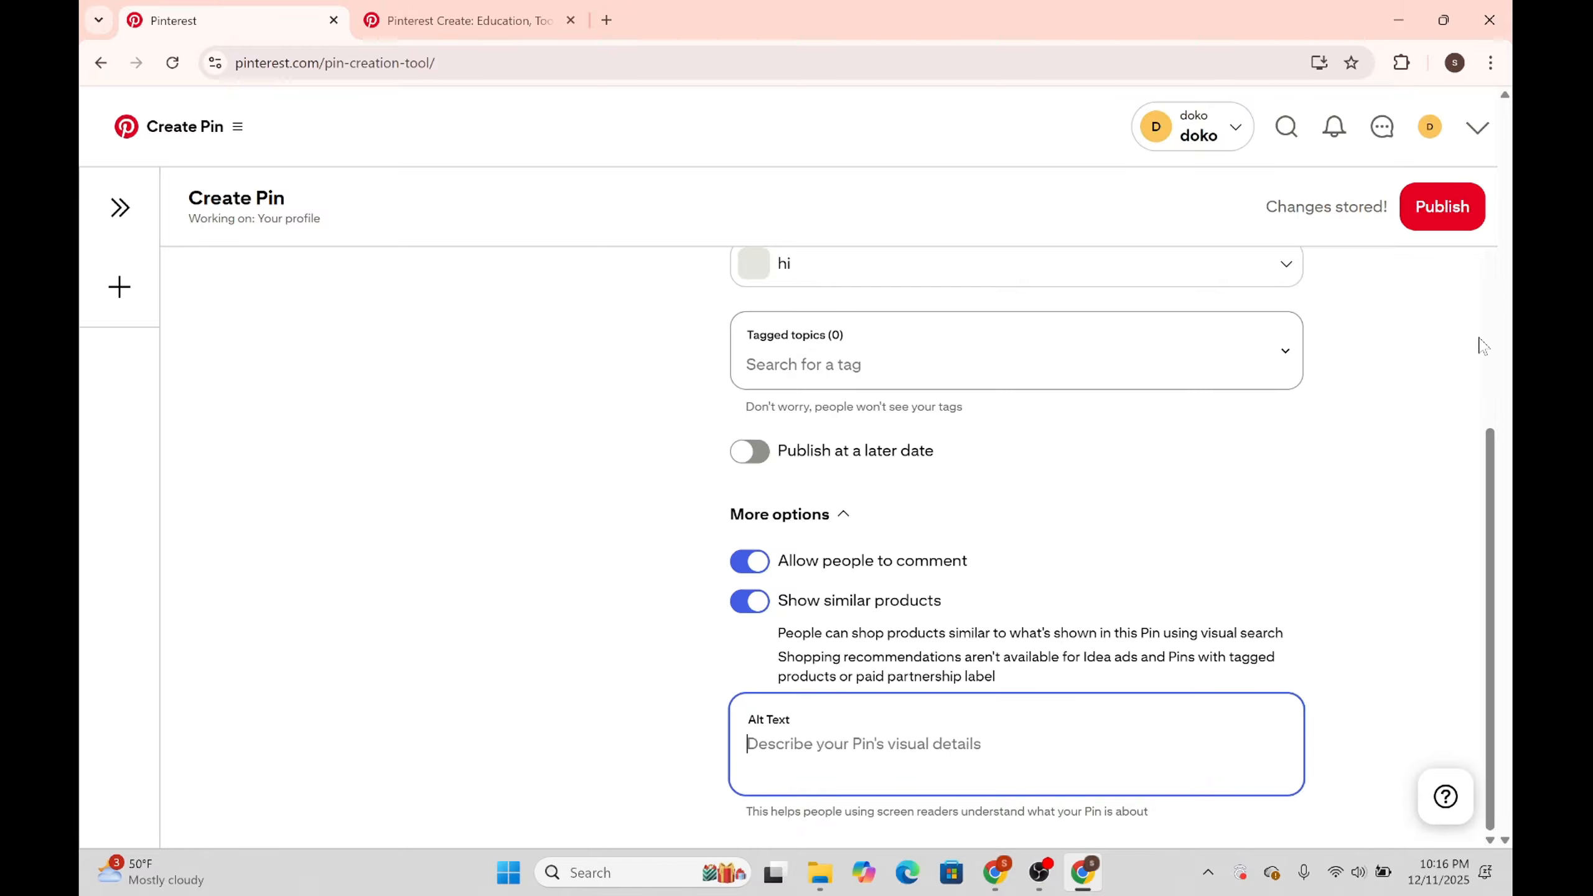
# Publish the Pin to the hi board.
pyautogui.click(1456, 211)
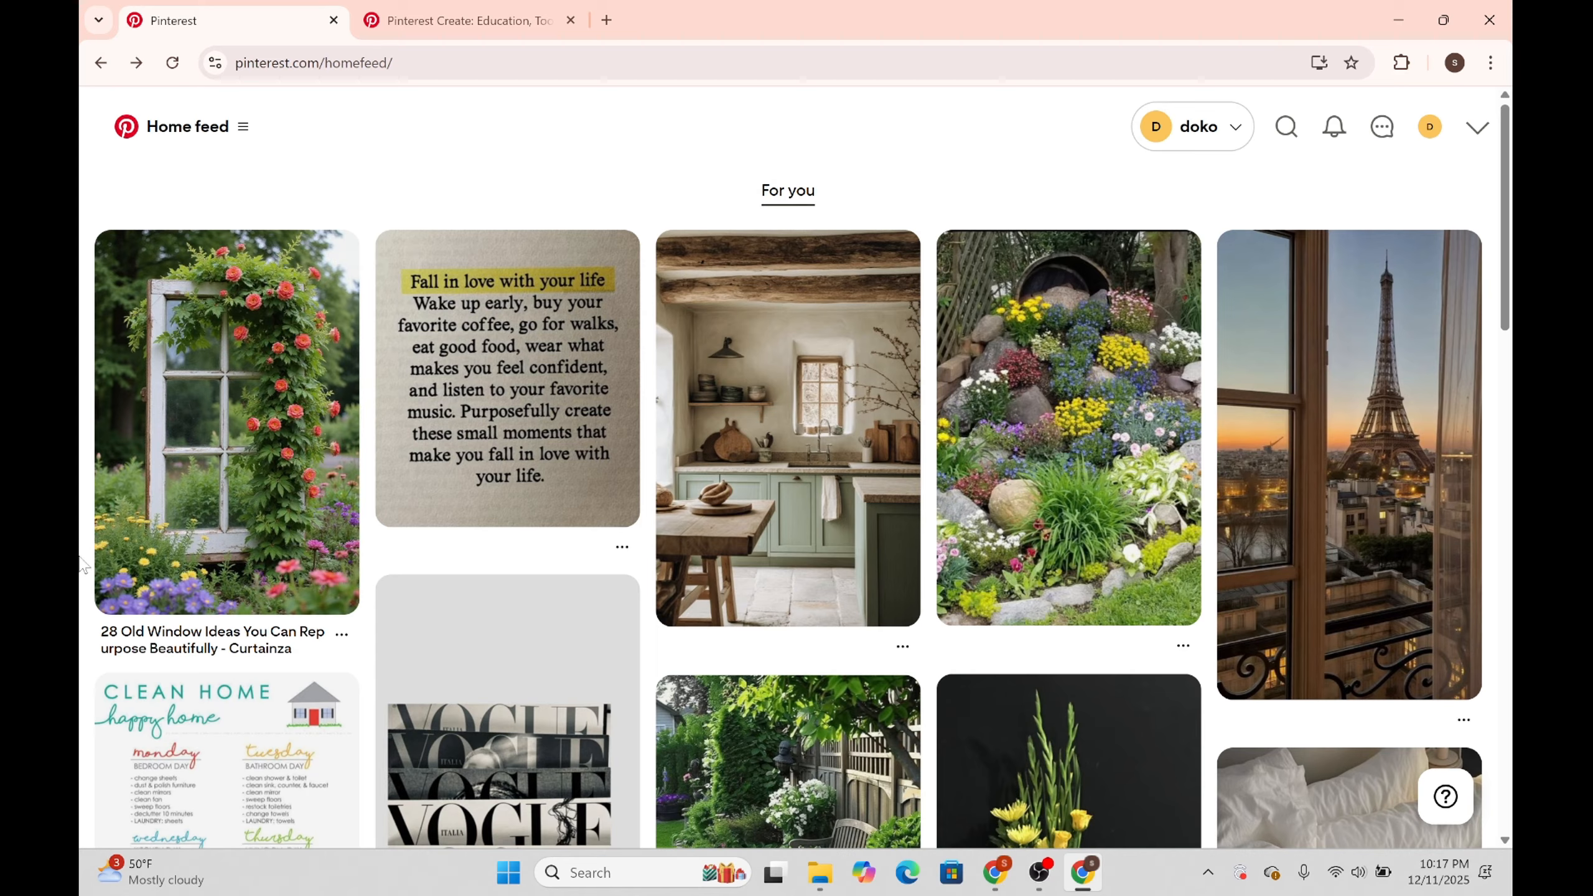
# Open Pinterest Trends and look through the trends in the spotlight.
pyautogui.click(173, 138)
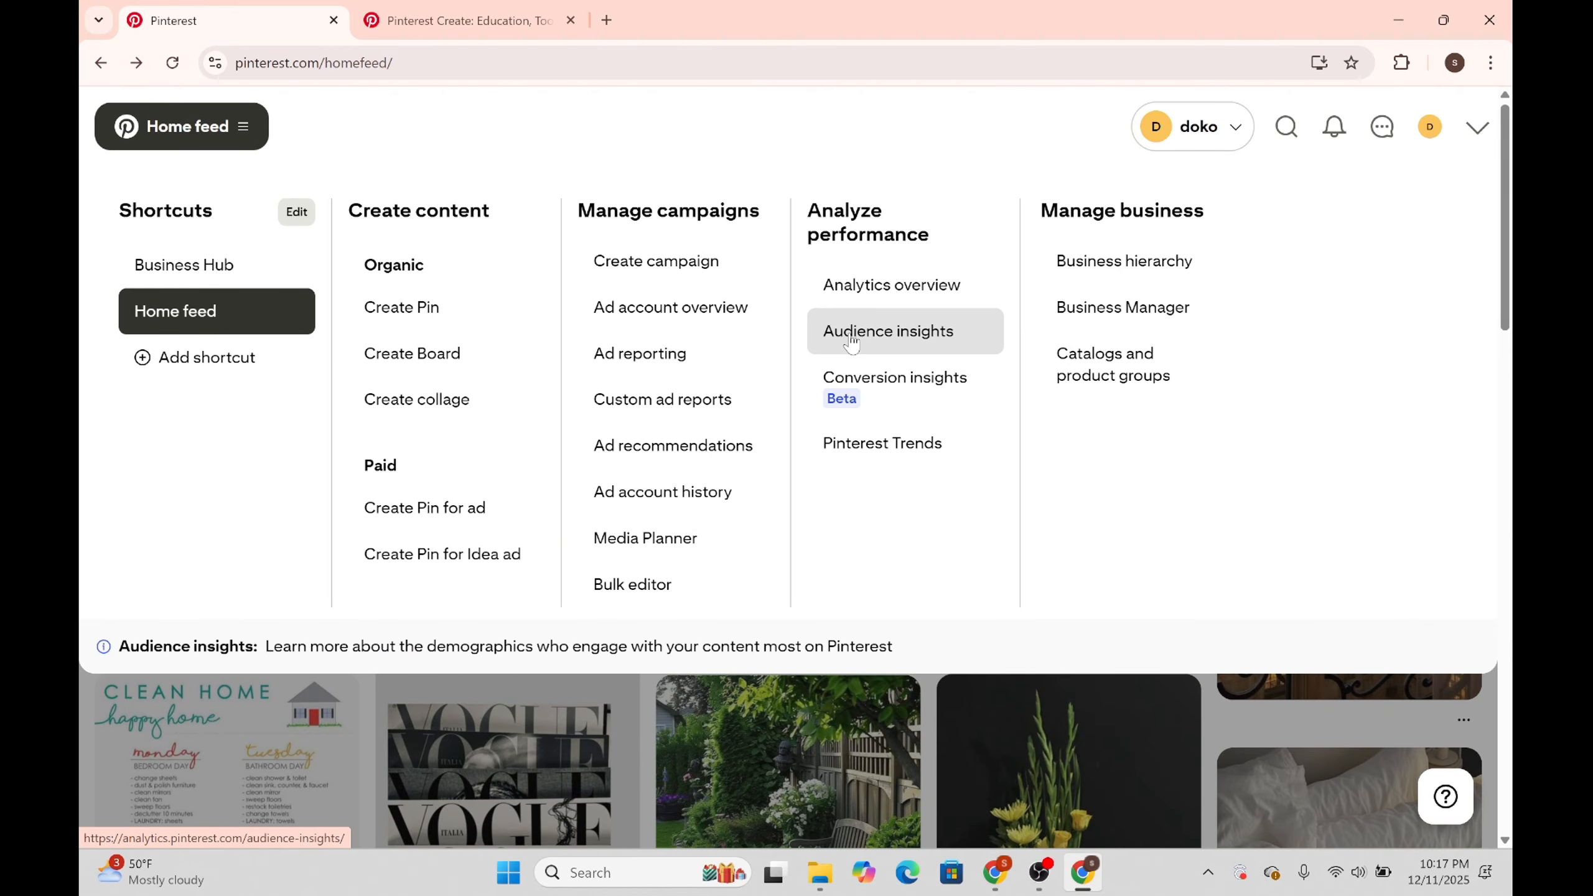
pyautogui.click(883, 446)
pyautogui.scroll(-5, 586, 650)
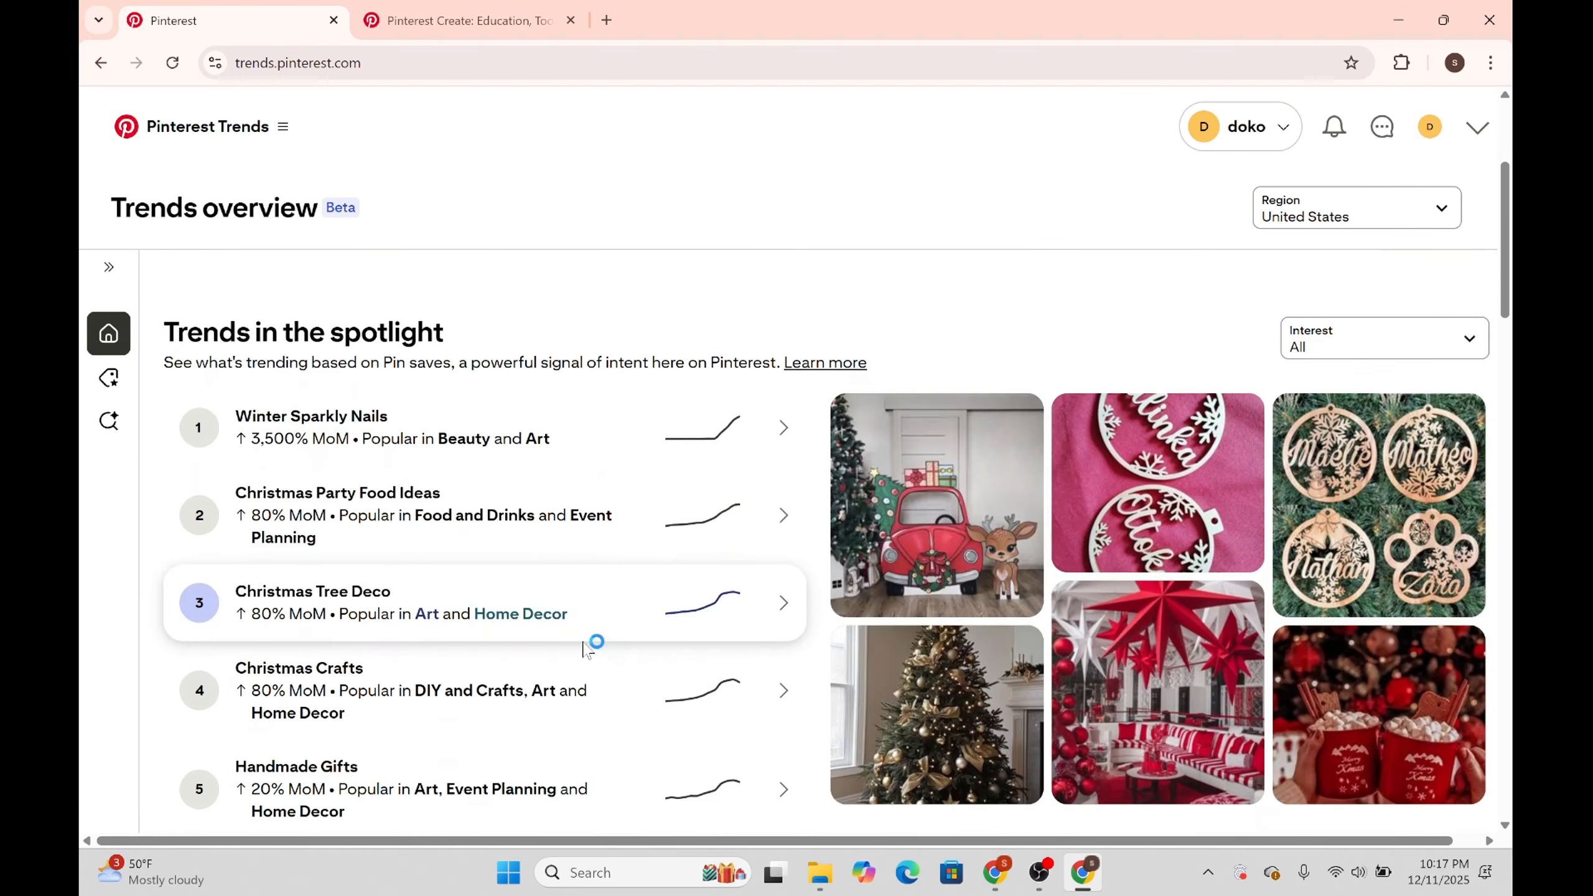
pyautogui.scroll(2, 586, 650)
pyautogui.hscroll(1, 586, 650)
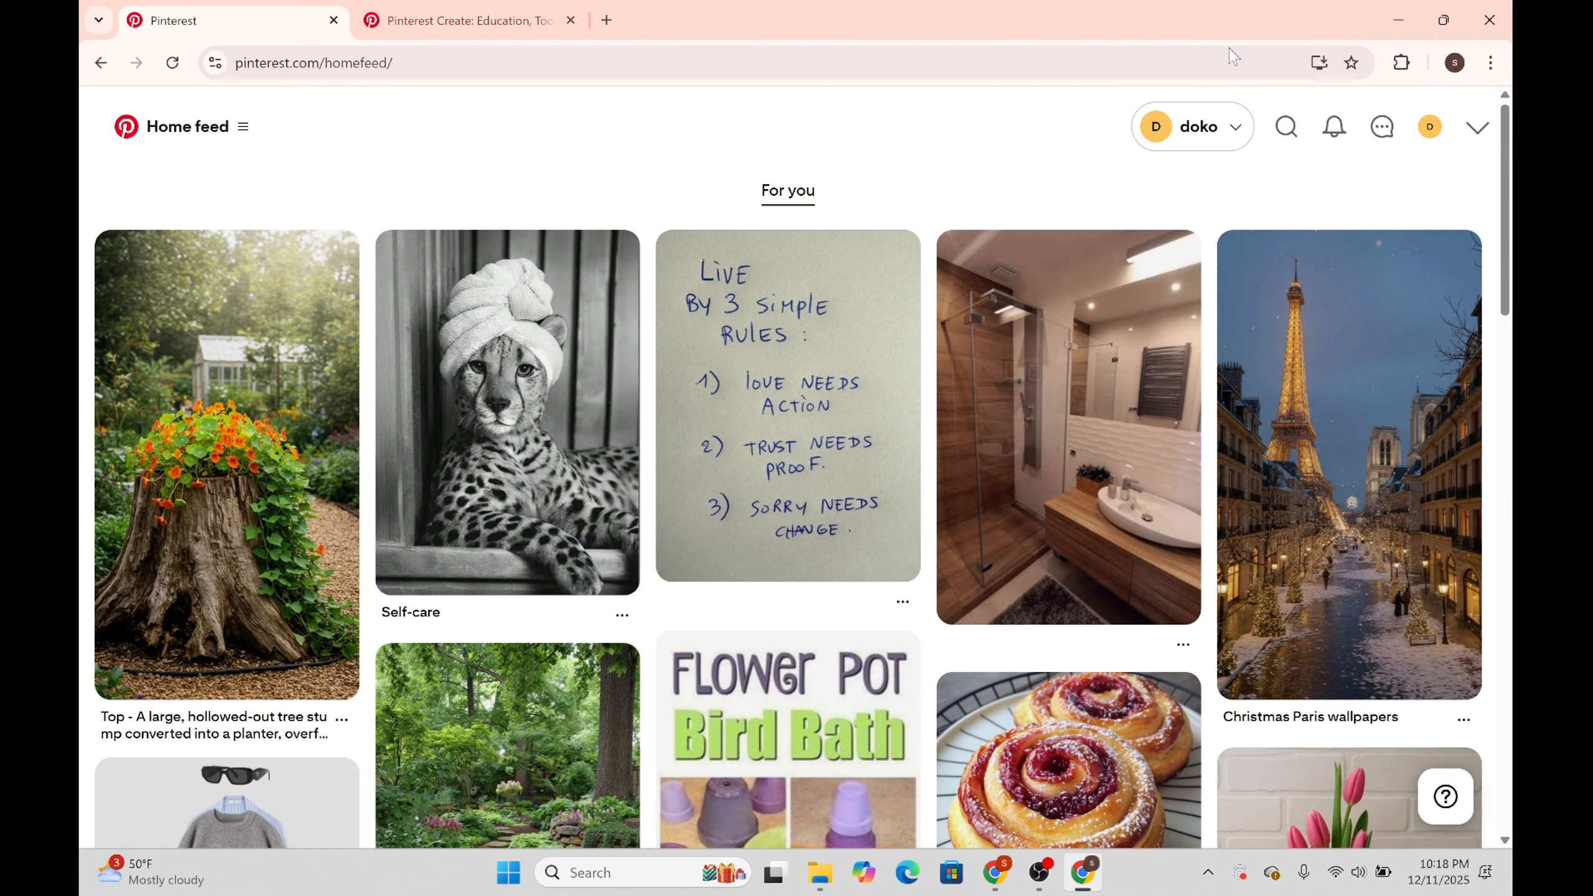
# Check the message inbox and view the saved boards on the profile.
pyautogui.click(1385, 128)
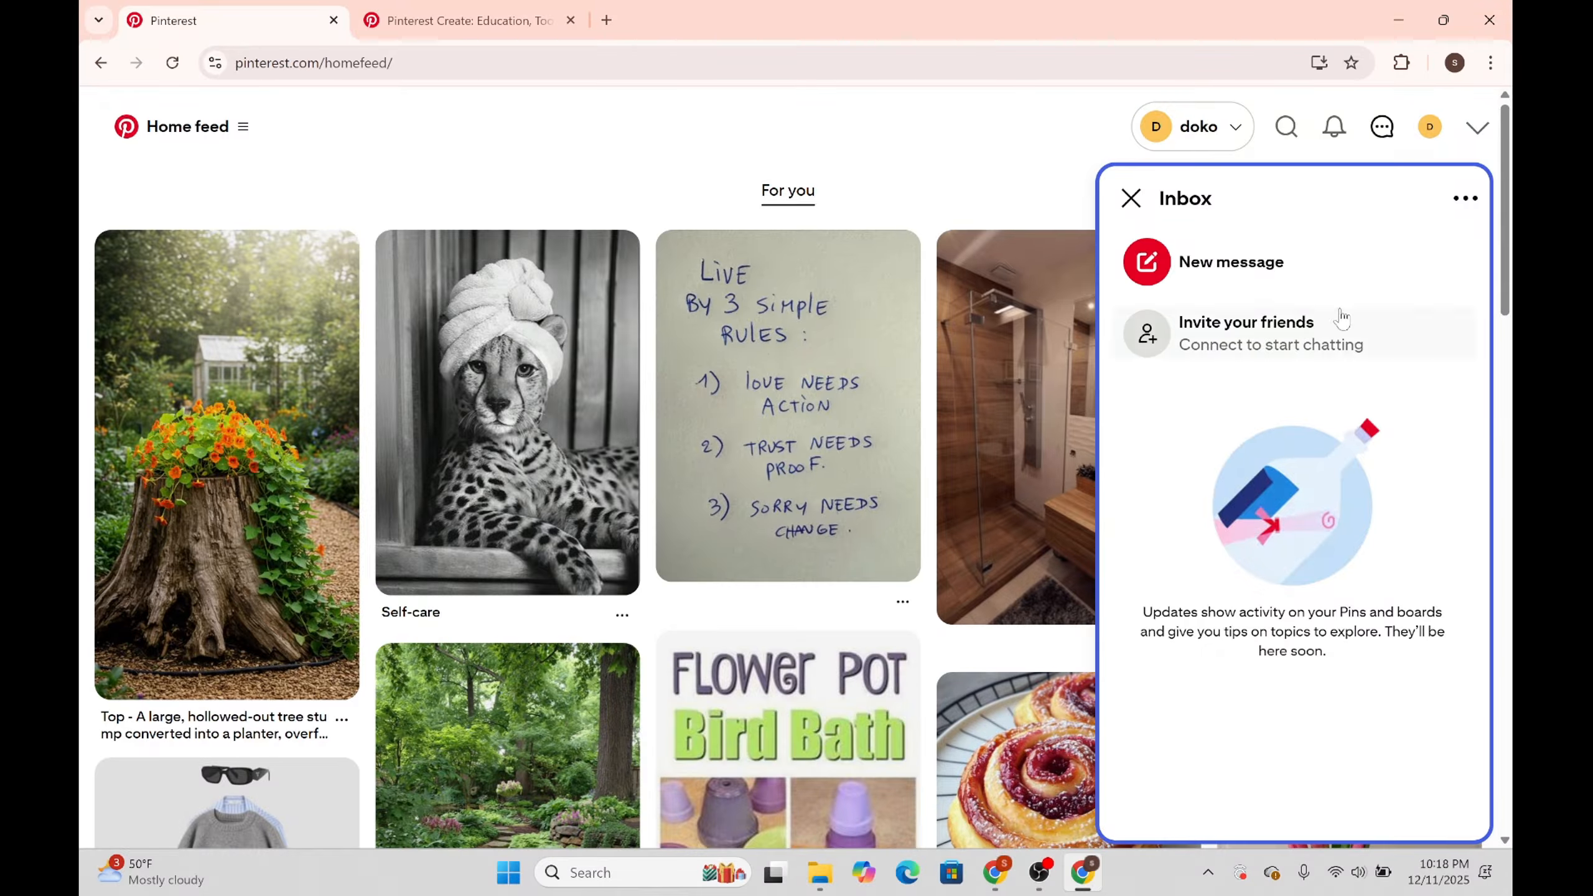
pyautogui.click(1390, 132)
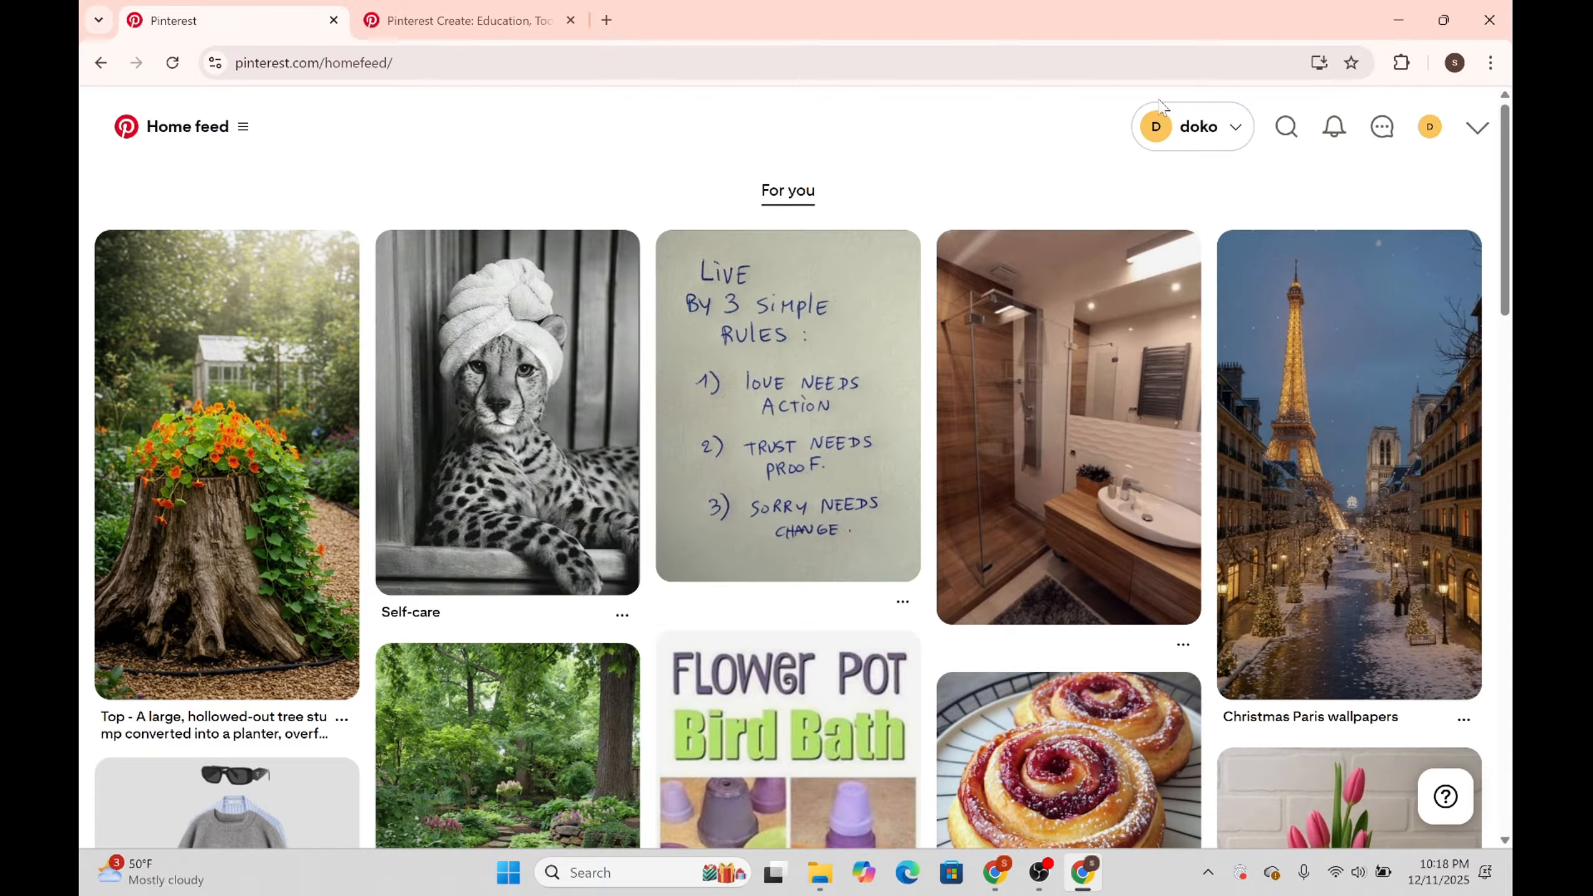
pyautogui.click(1418, 134)
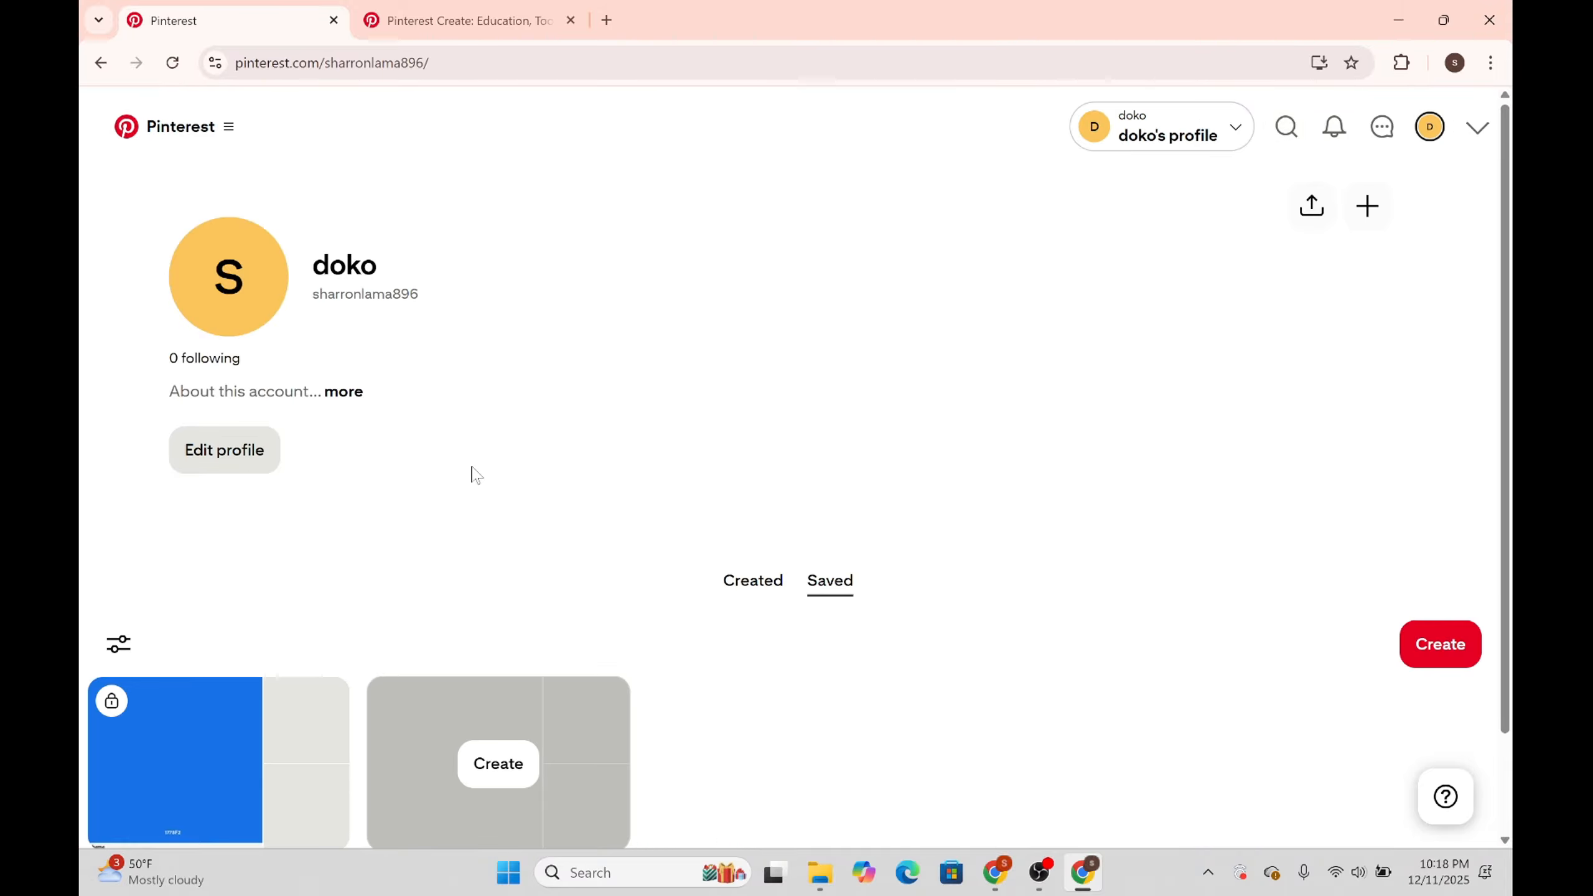
pyautogui.scroll(-2, 477, 475)
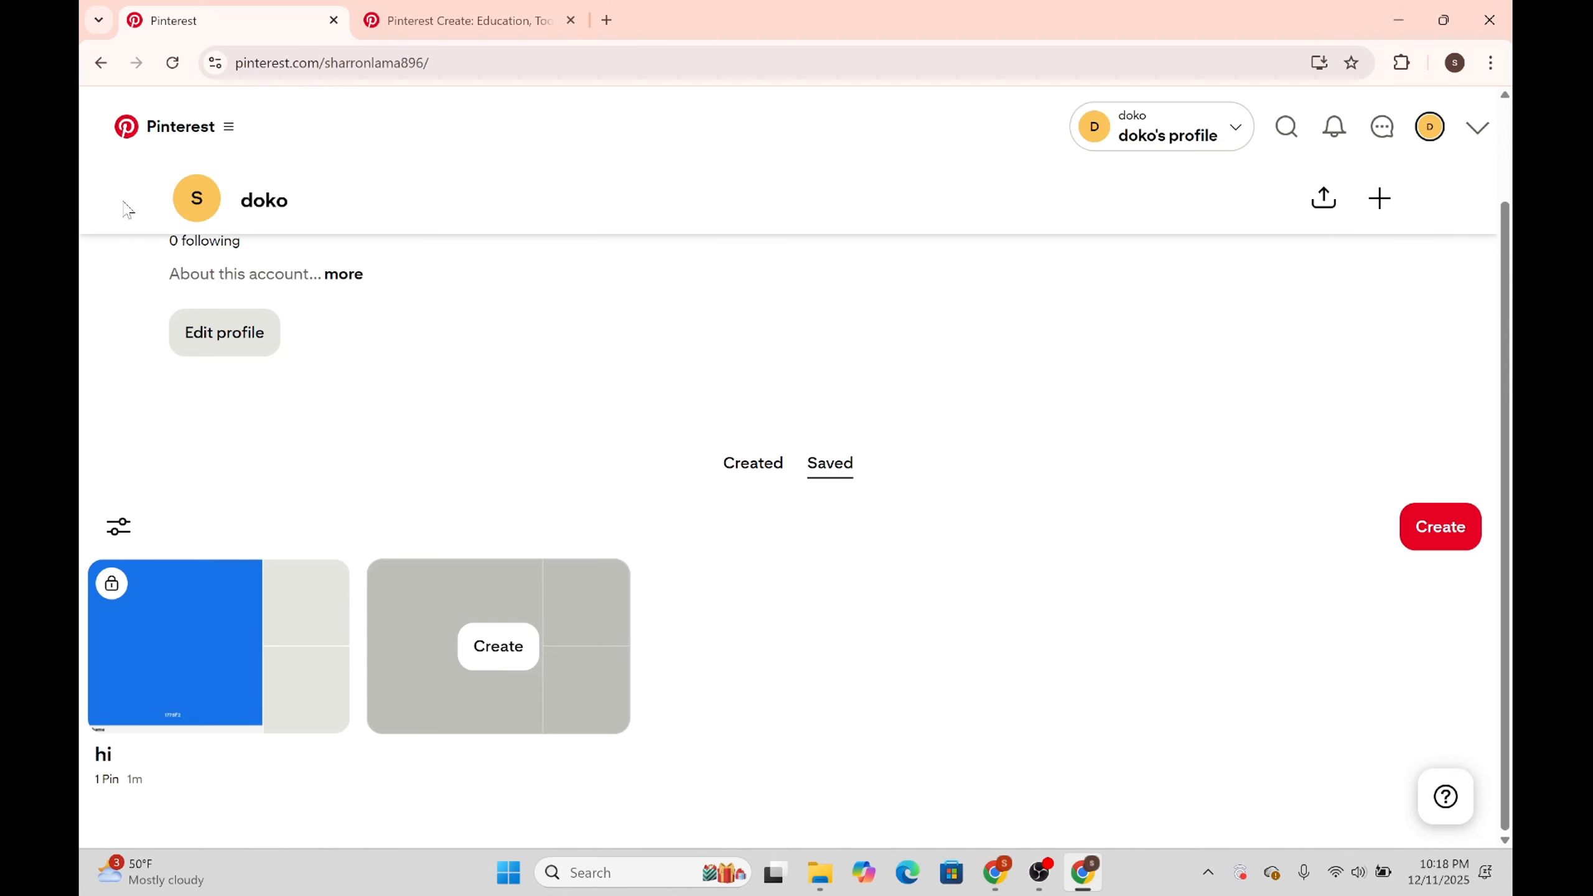
pyautogui.click(104, 66)
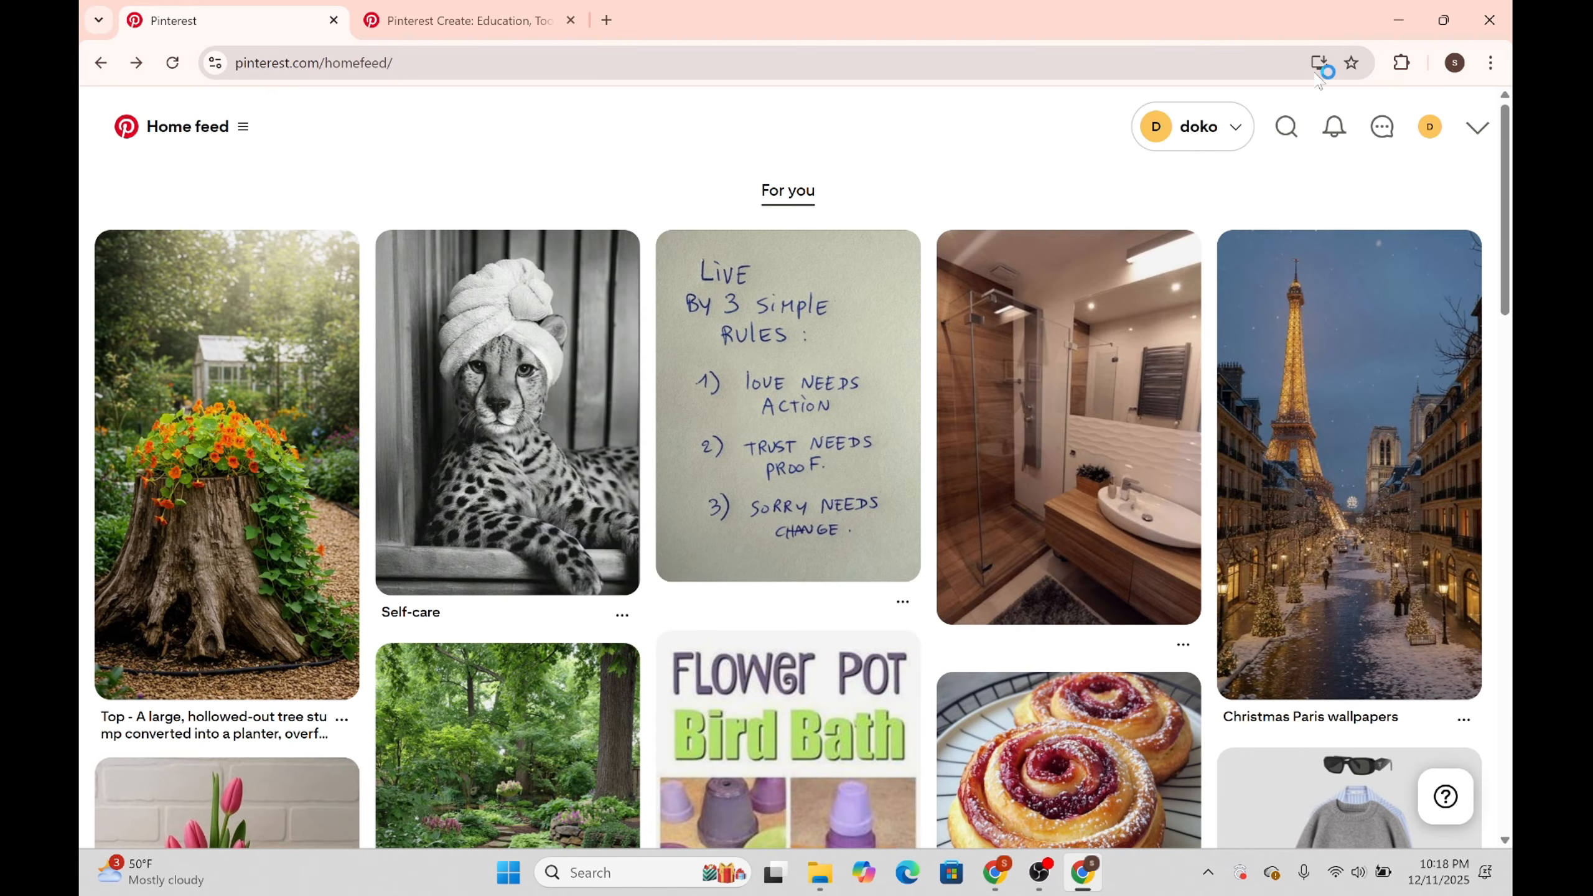
# Create a board named recipes on the profile without keeping it secret.
pyautogui.click(1433, 139)
pyautogui.scroll(-1, 370, 490)
pyautogui.click(498, 648)
pyautogui.click(733, 390)
pyautogui.write('recipes')
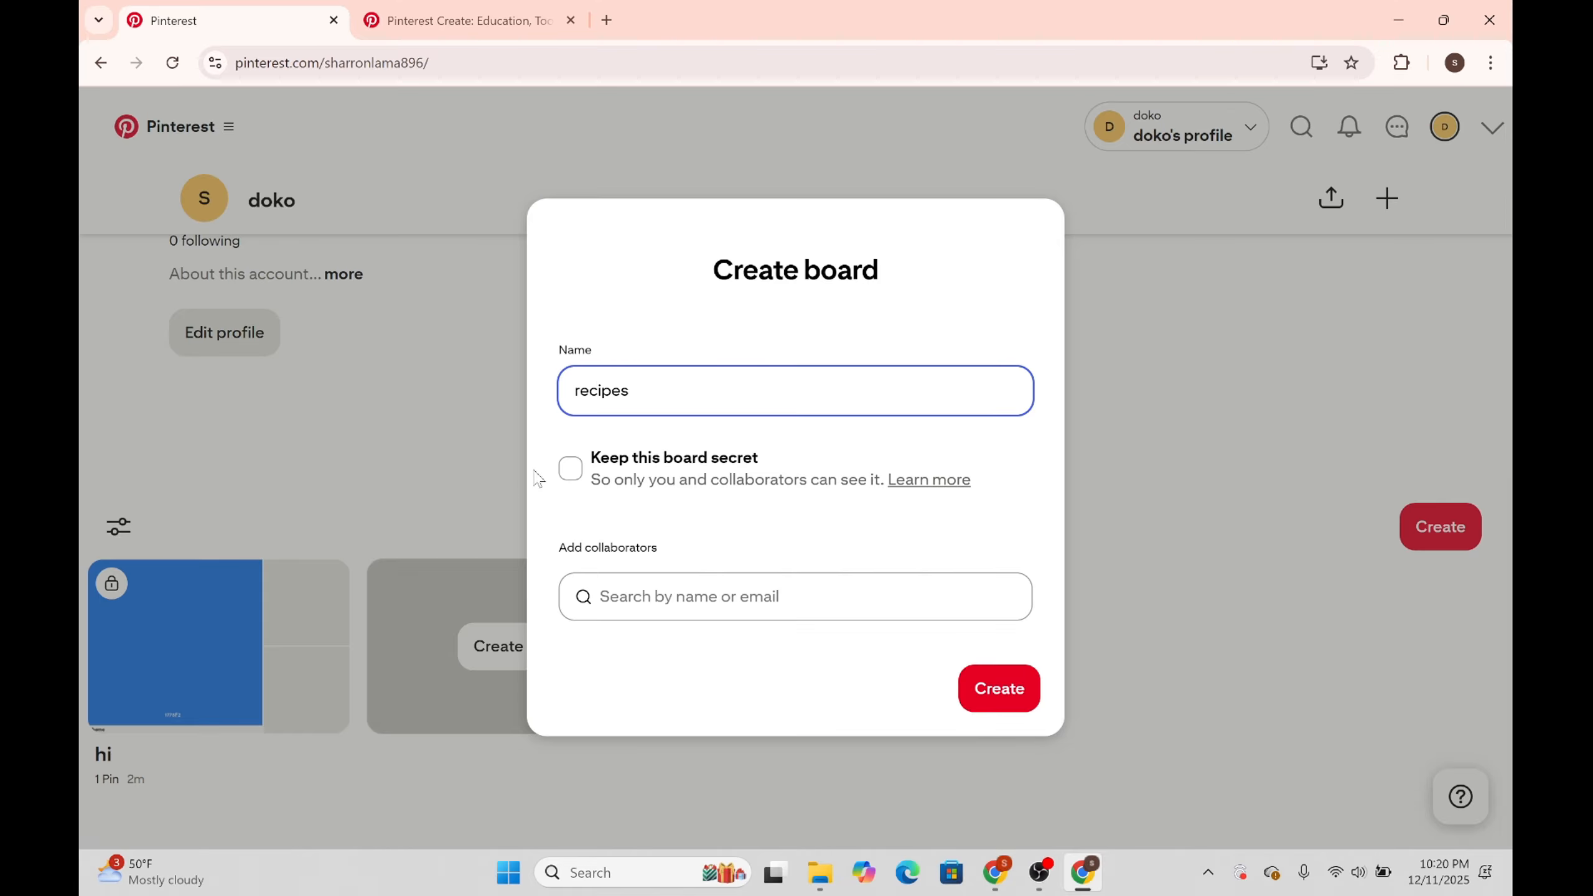
pyautogui.click(571, 471)
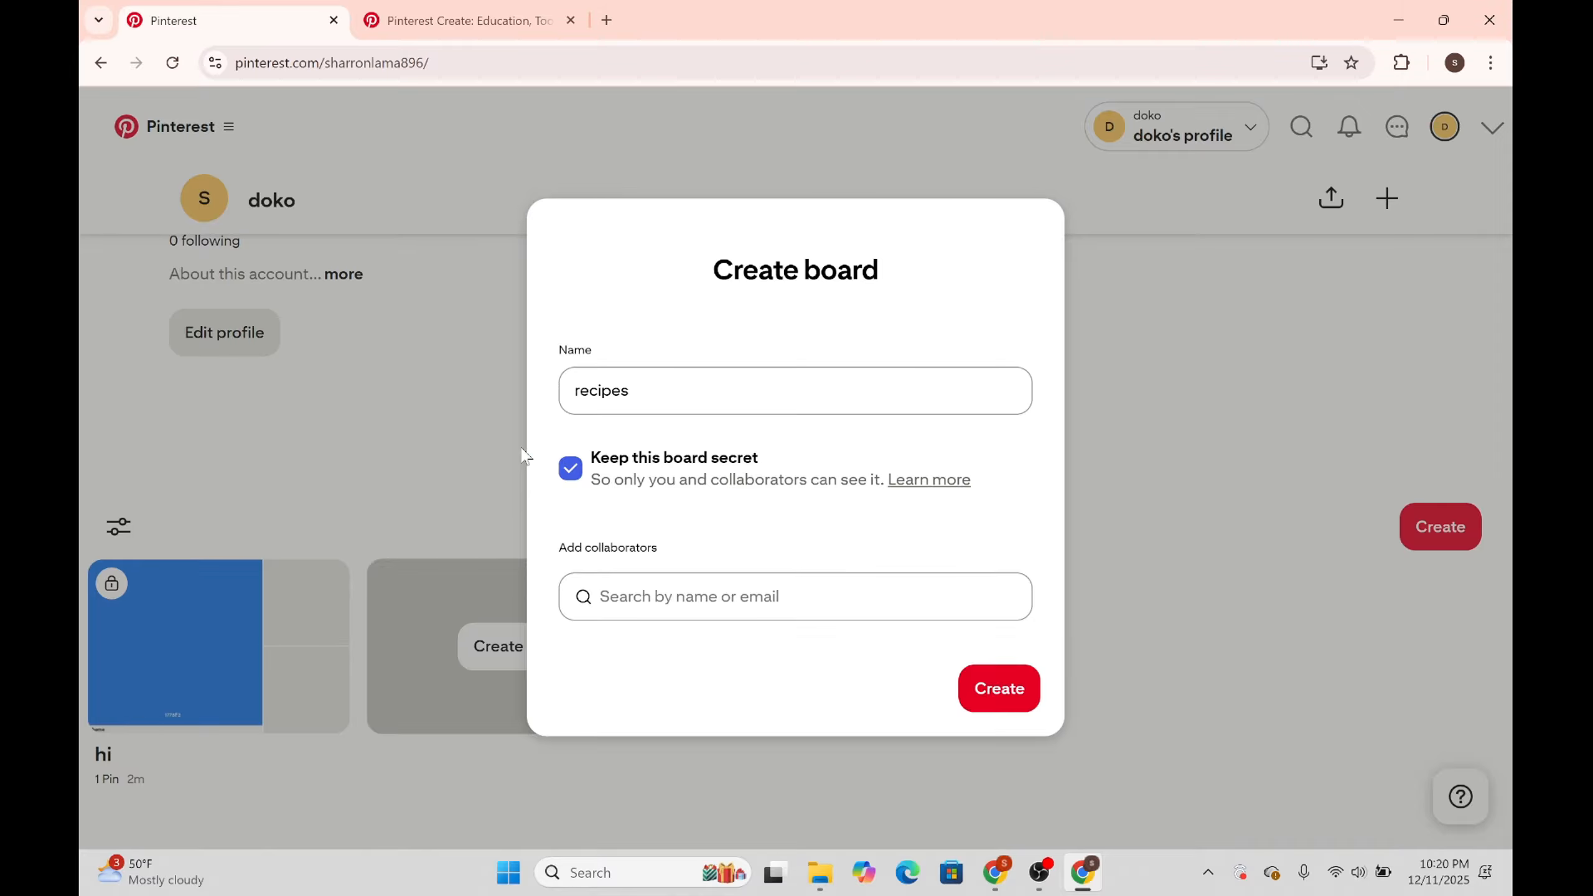
pyautogui.click(569, 482)
pyautogui.click(999, 691)
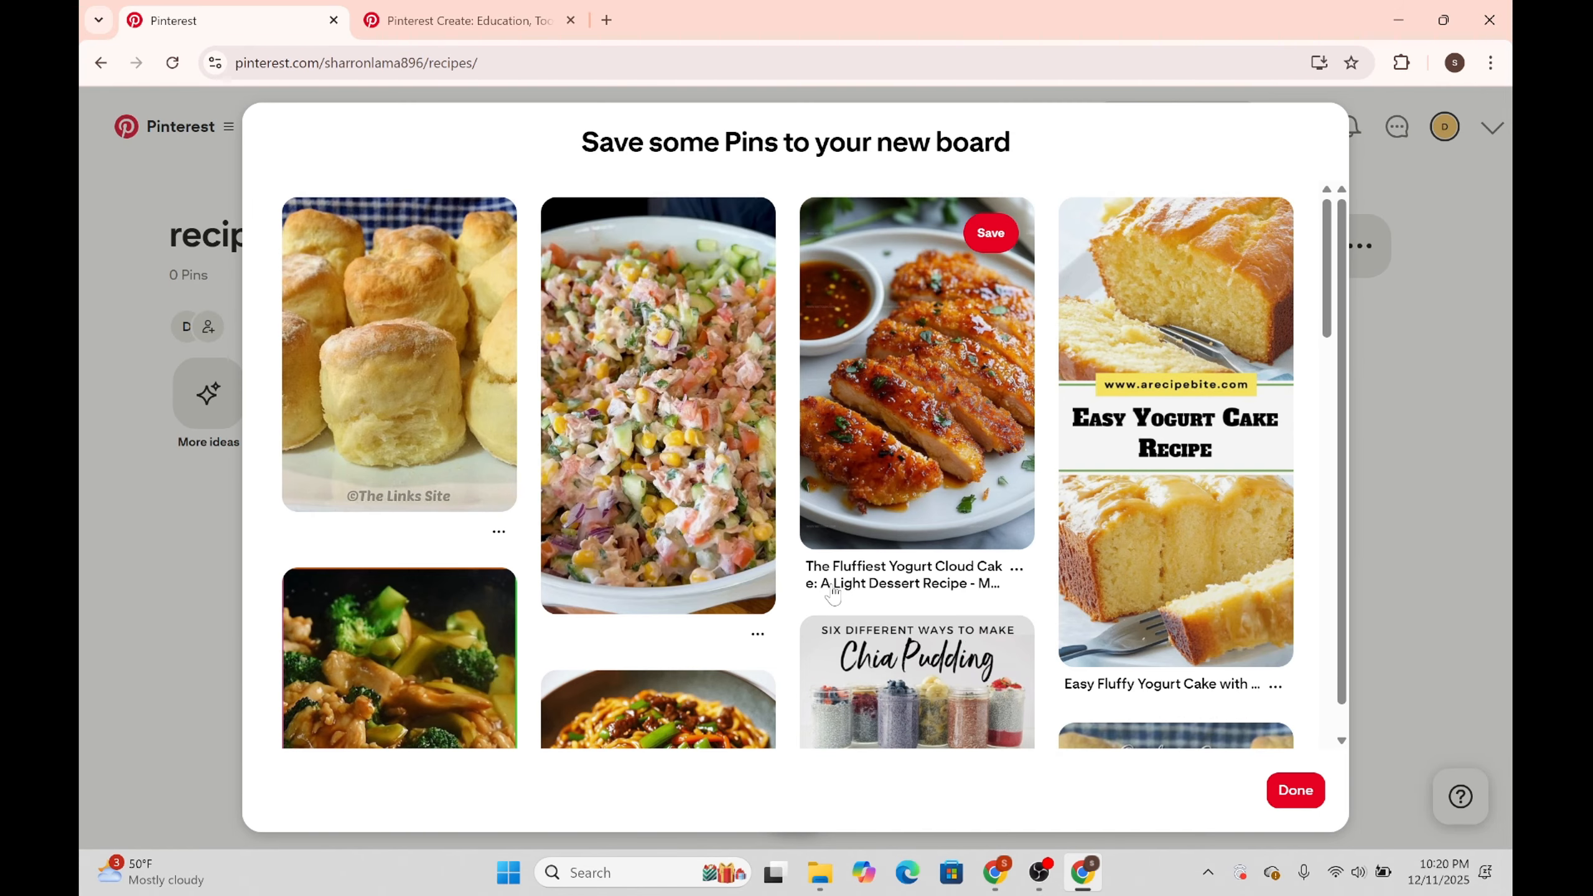
# Browse the Pins suggested for the new recipes board and finish without saving any.
pyautogui.scroll(-2, 673, 536)
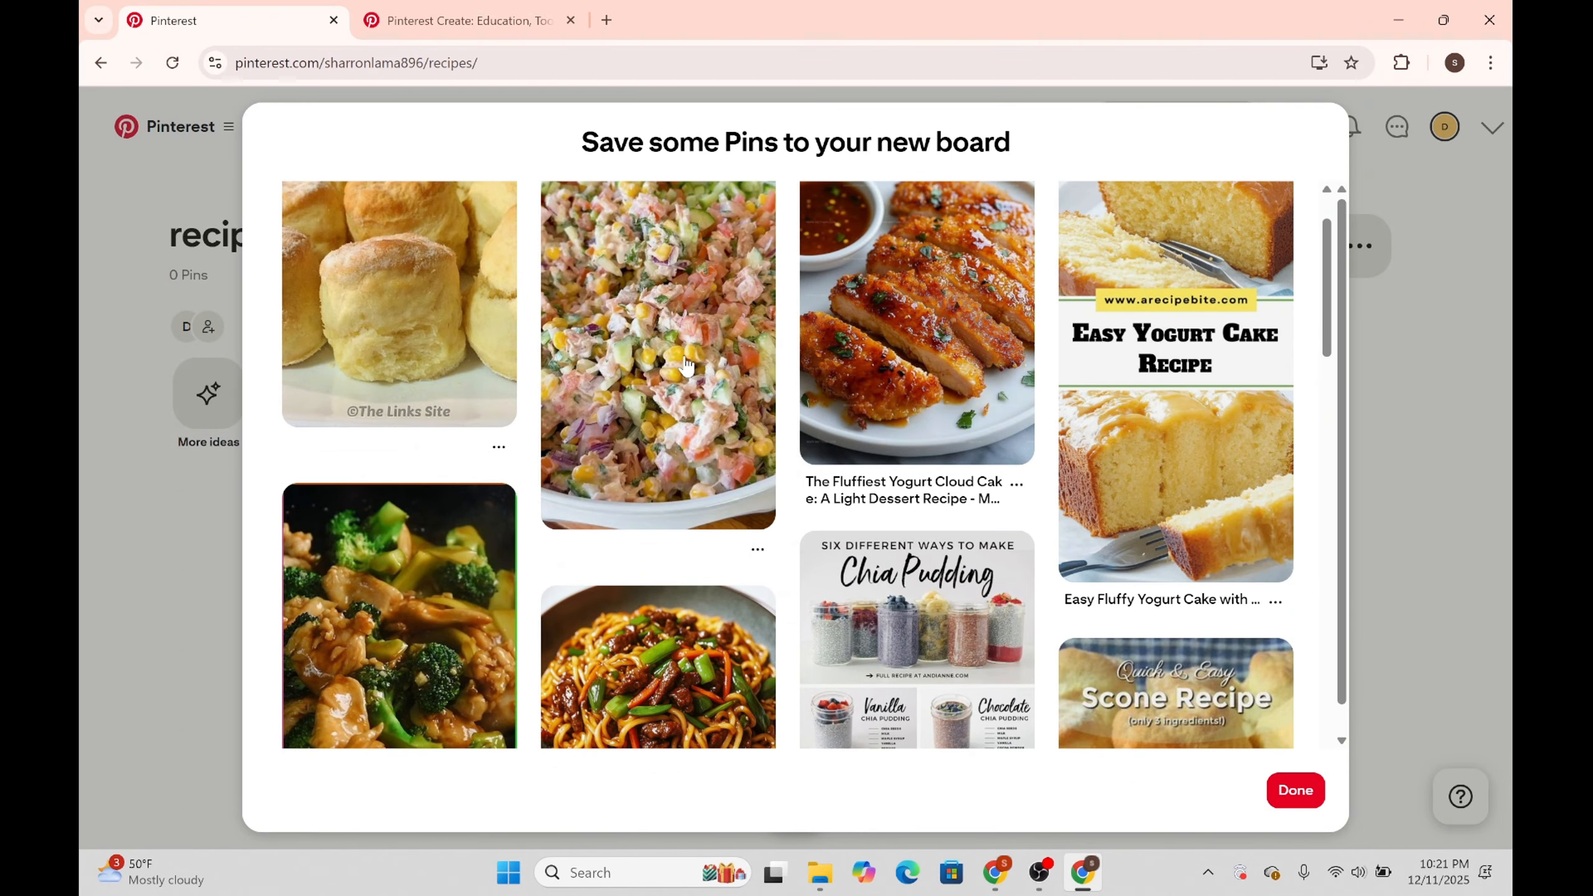
pyautogui.scroll(-10, 731, 420)
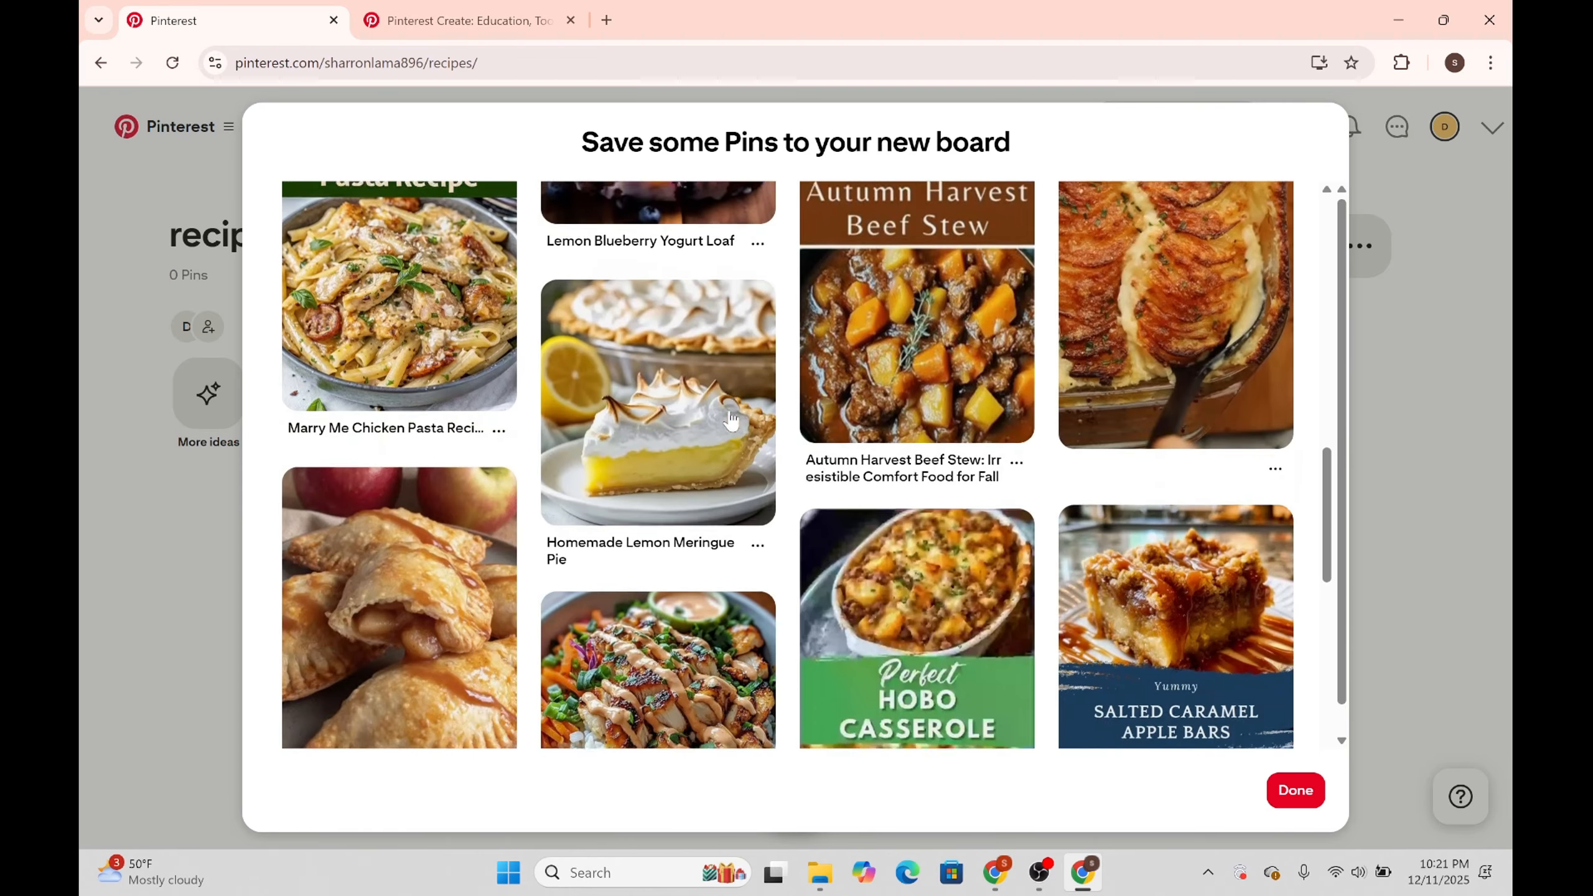
pyautogui.click(1295, 792)
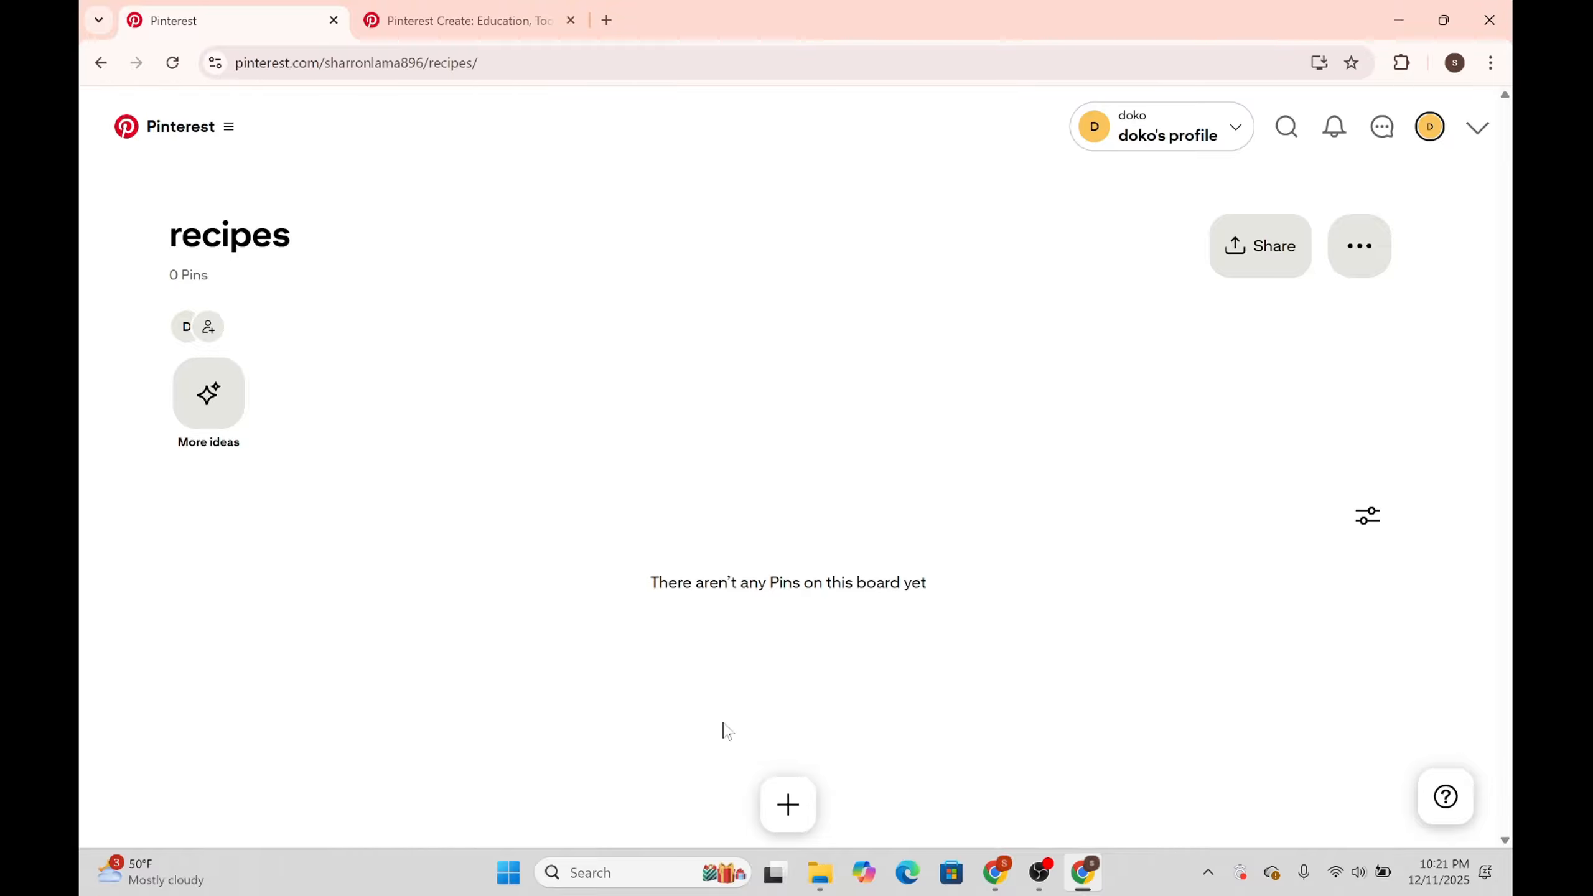
# Start a new Pin on the recipes board and browse the Downloads folder for its media file.
pyautogui.click(796, 808)
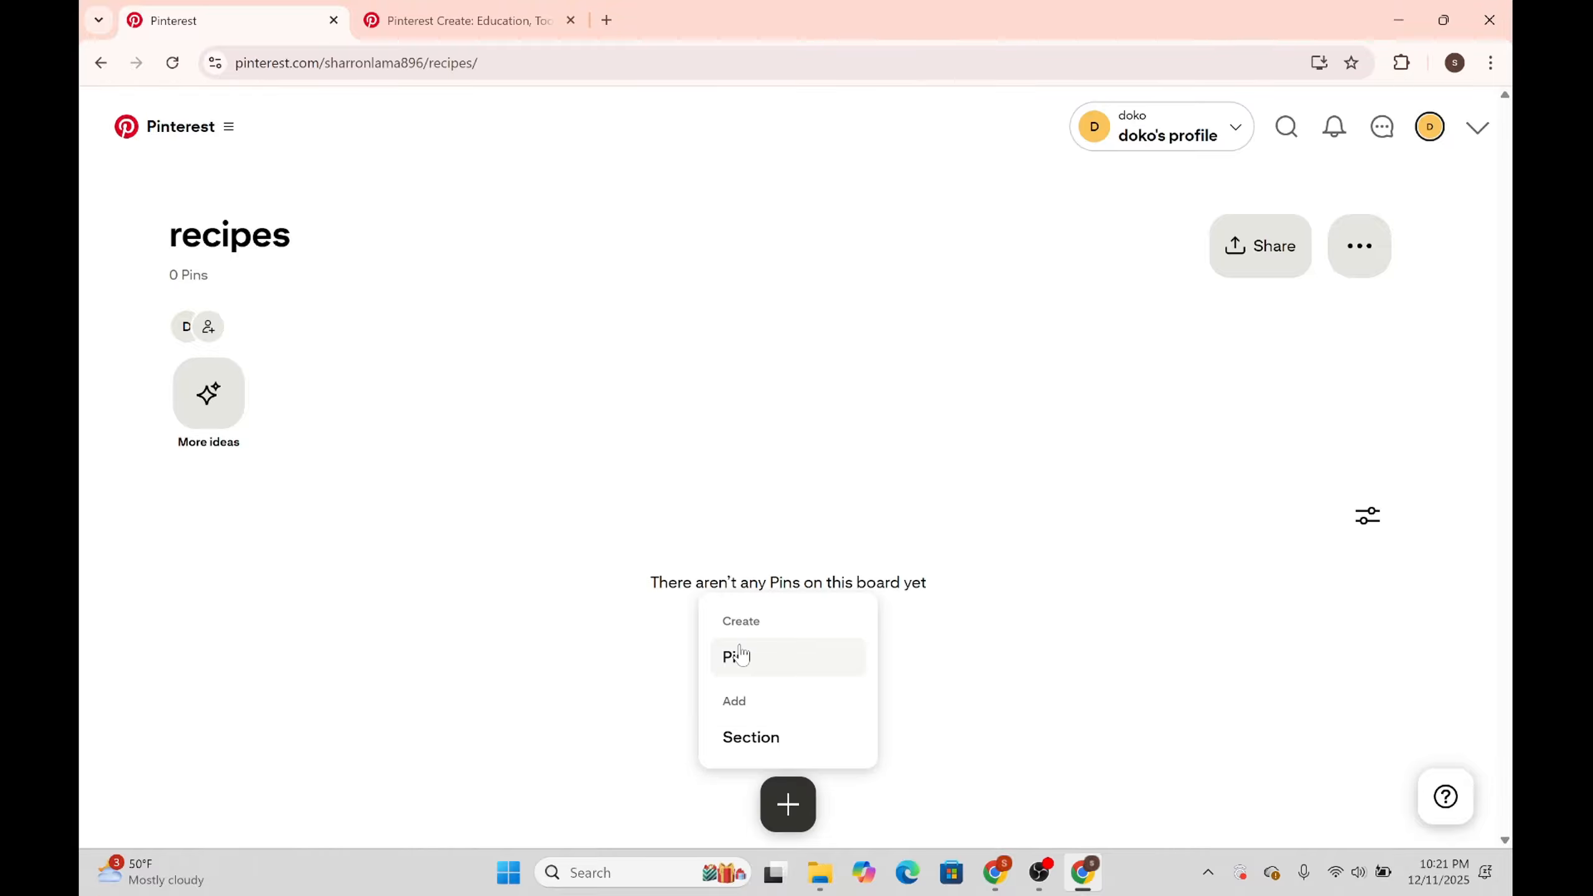
pyautogui.click(741, 655)
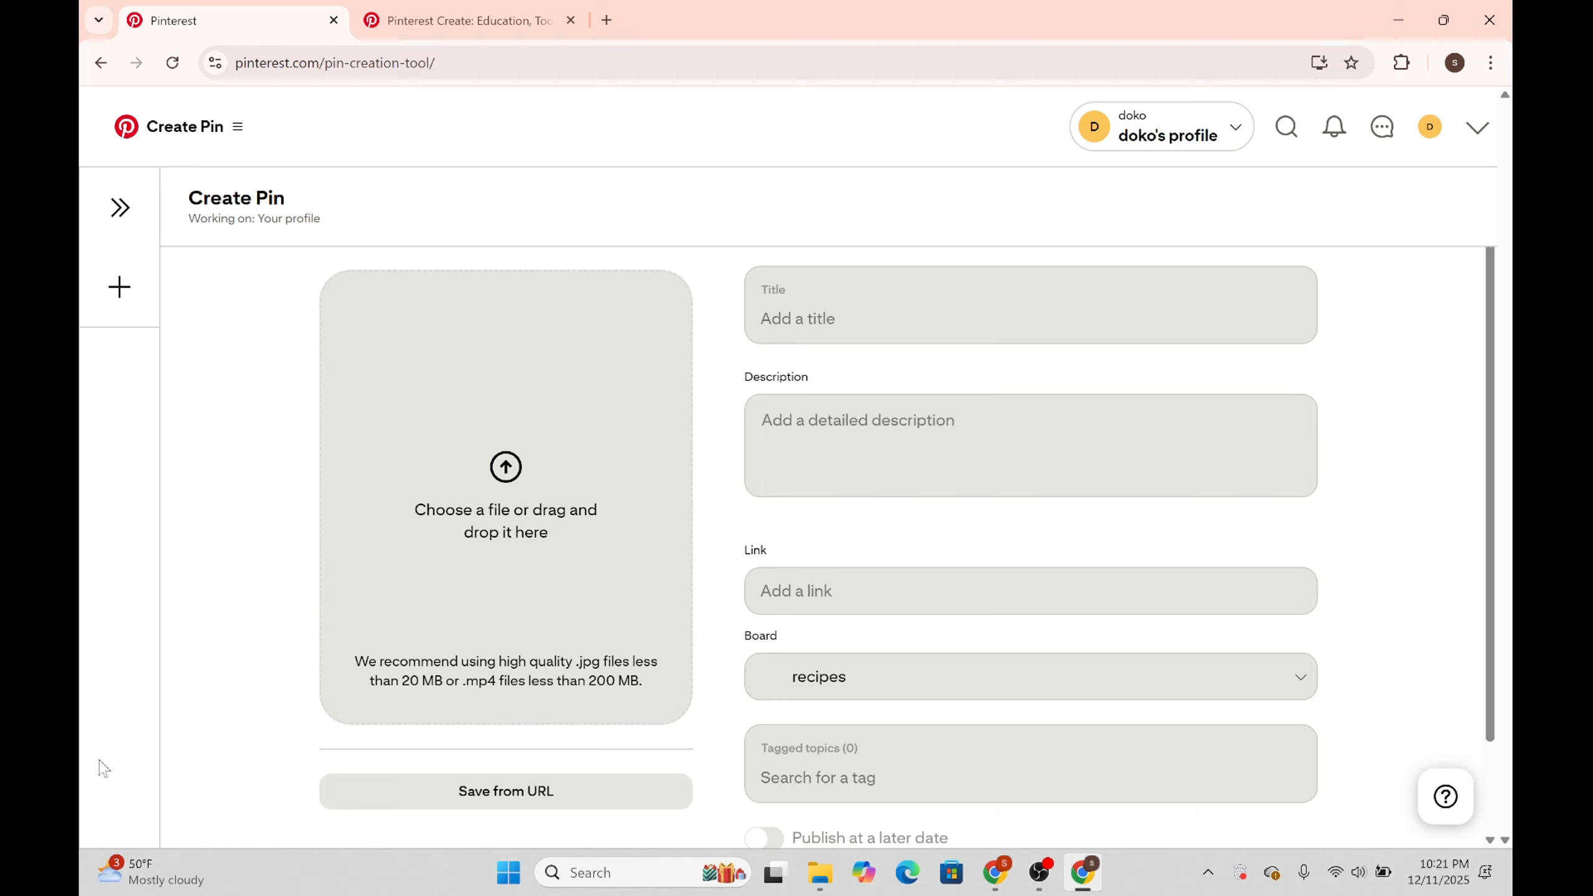
pyautogui.click(505, 472)
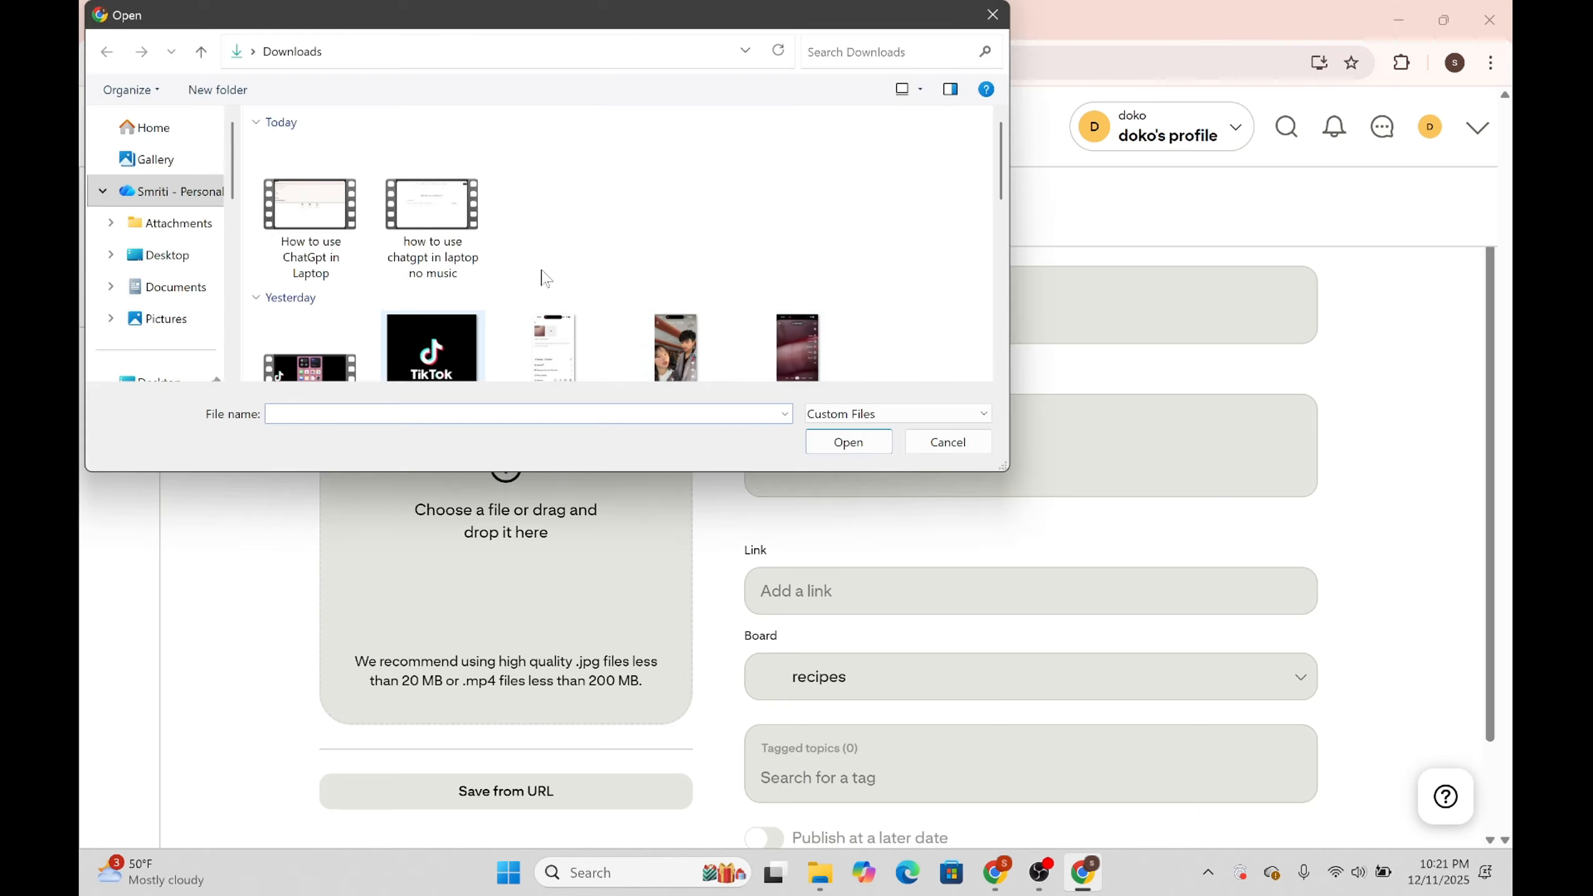
pyautogui.click(991, 14)
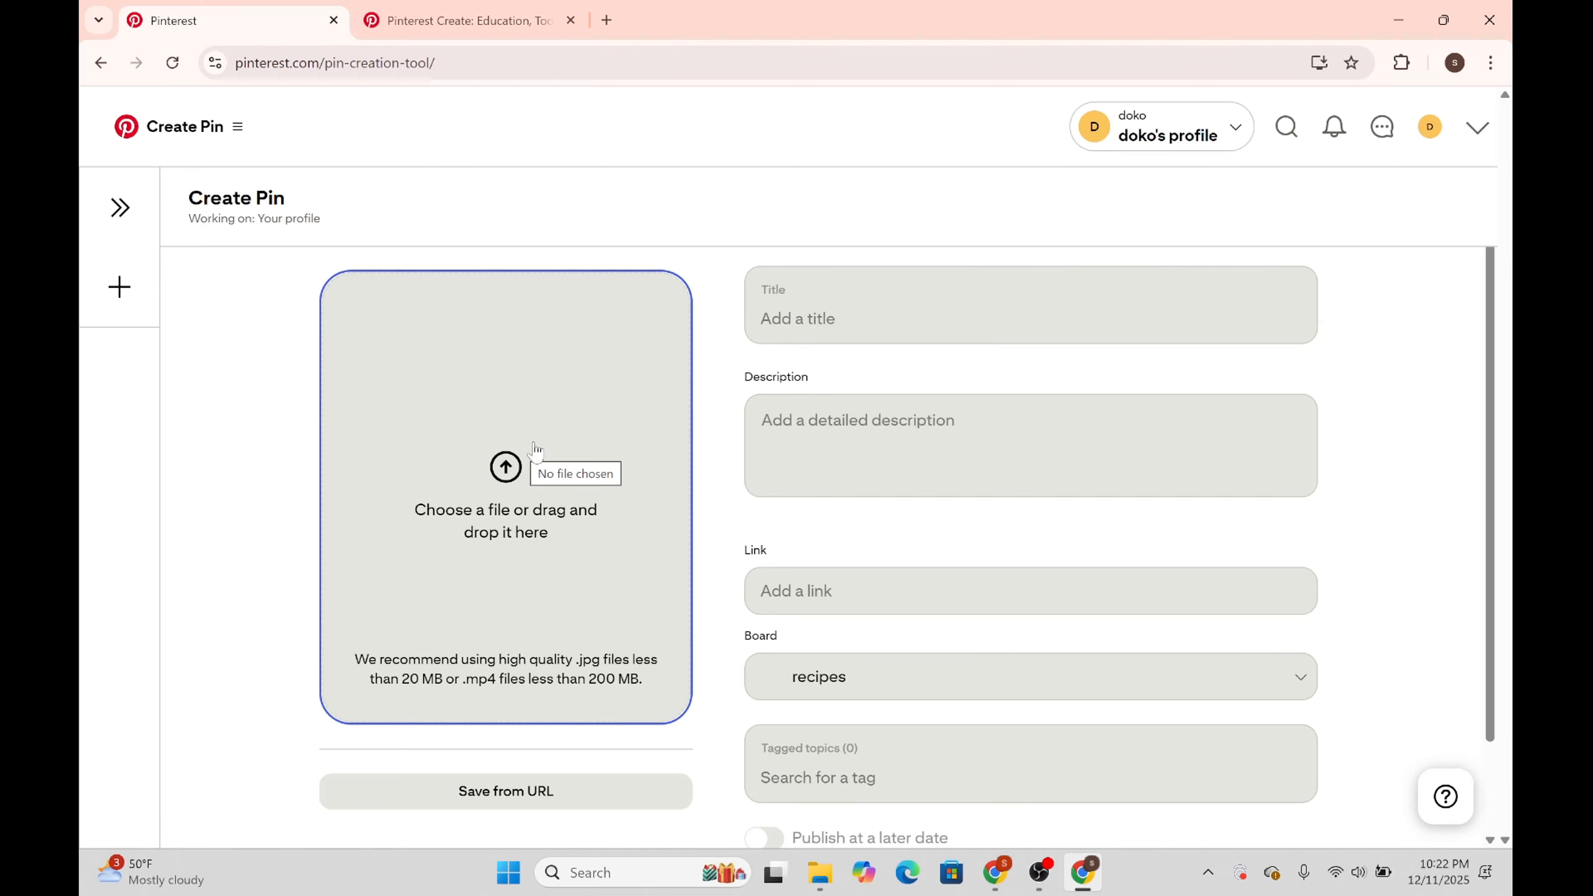
pyautogui.click(583, 534)
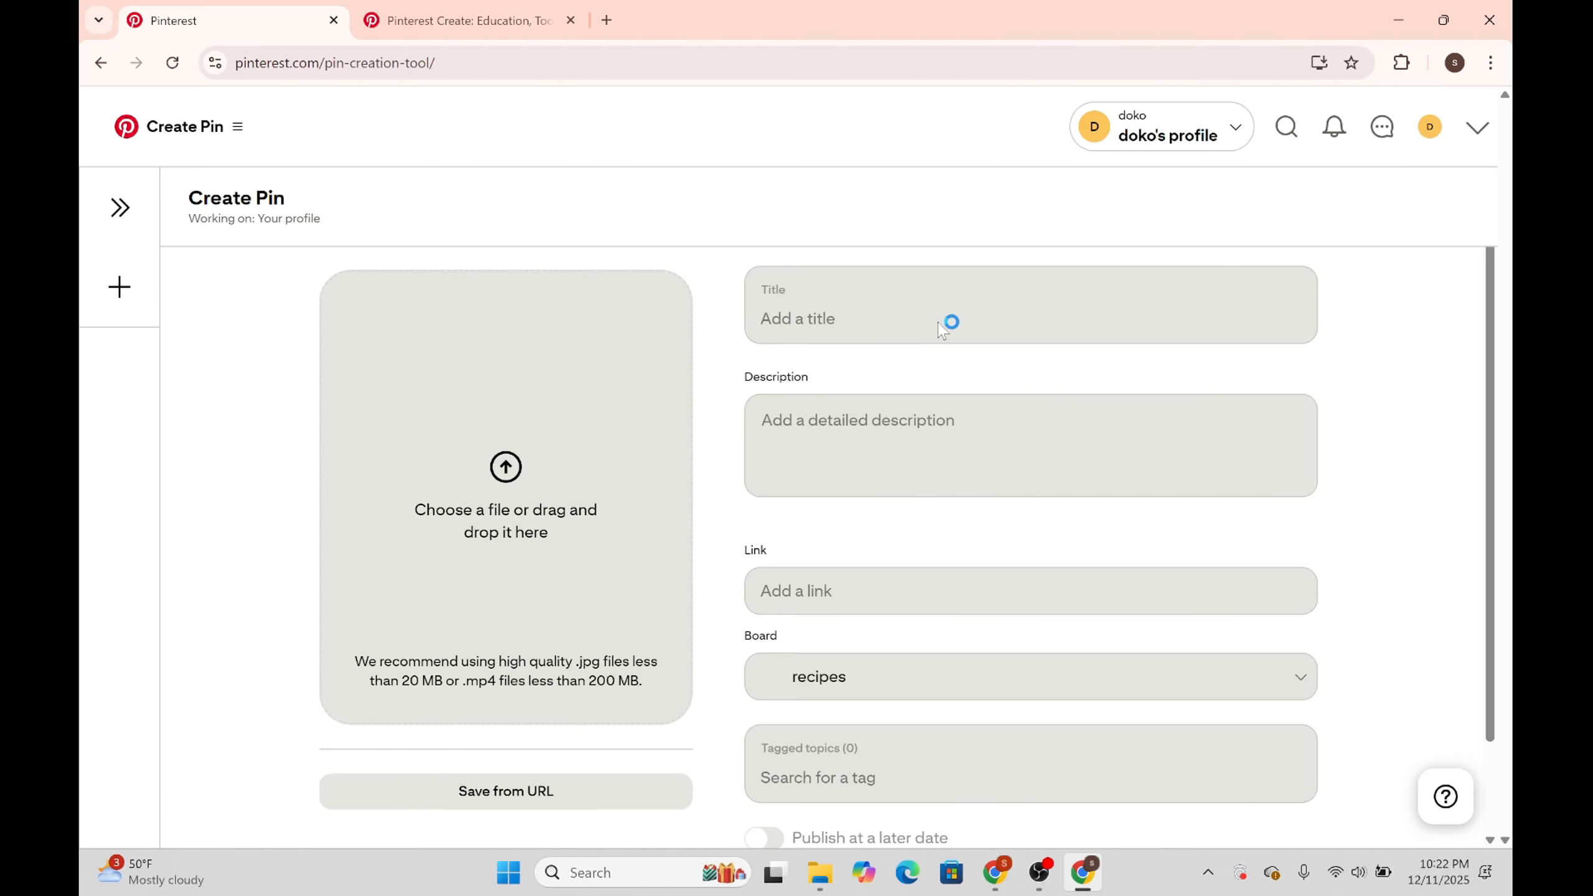
# Review the Pin's form fields and its additional options for comments, similar products and alt text.
pyautogui.scroll(-1, 759, 524)
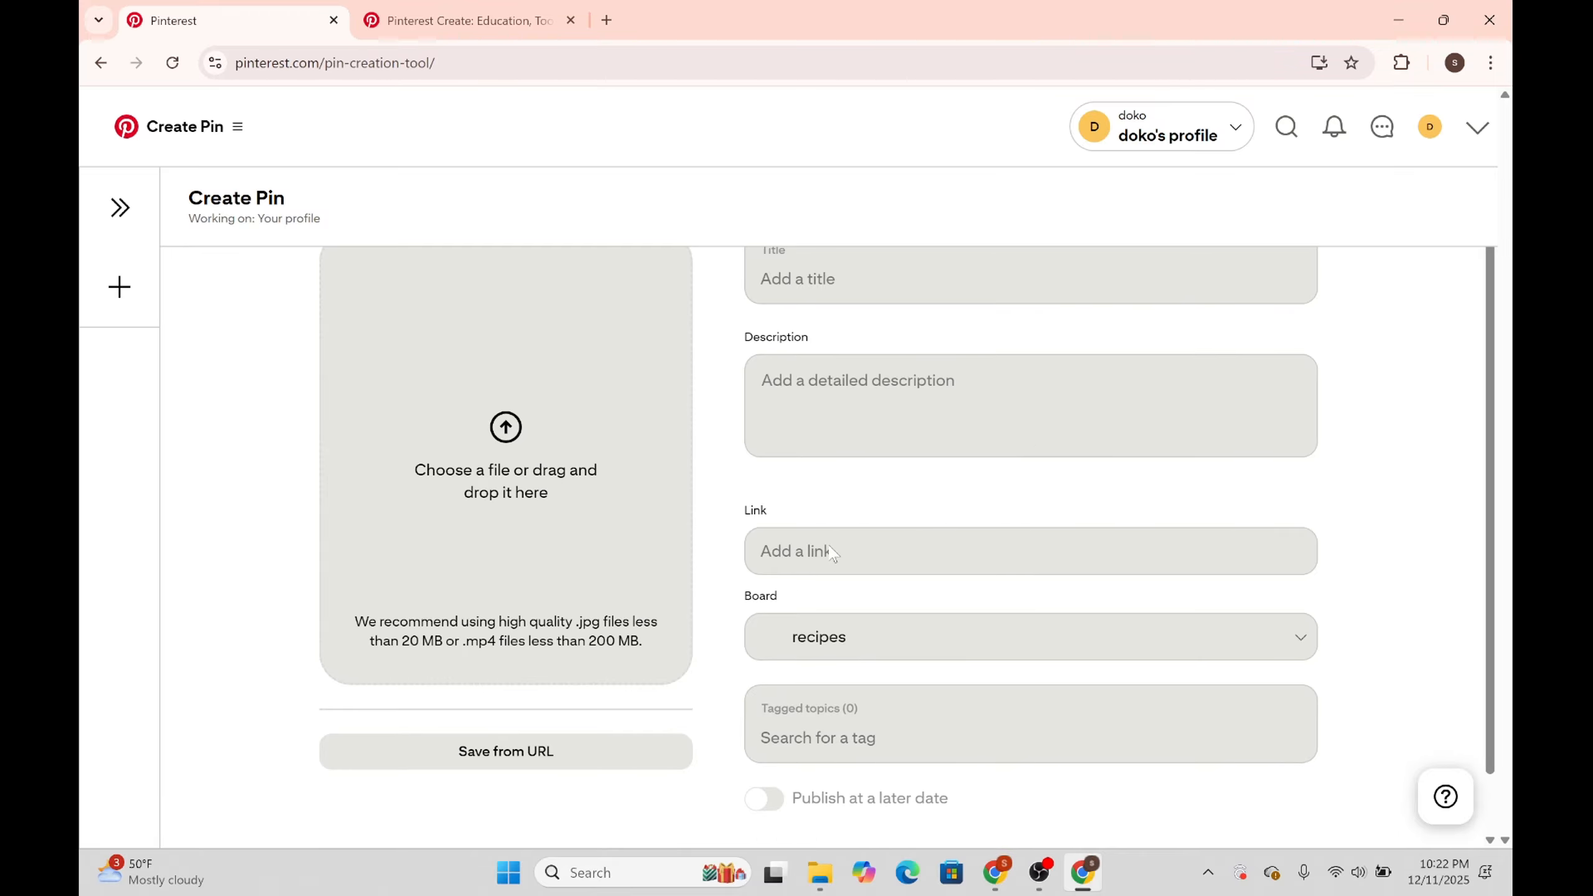
pyautogui.scroll(-1, 828, 555)
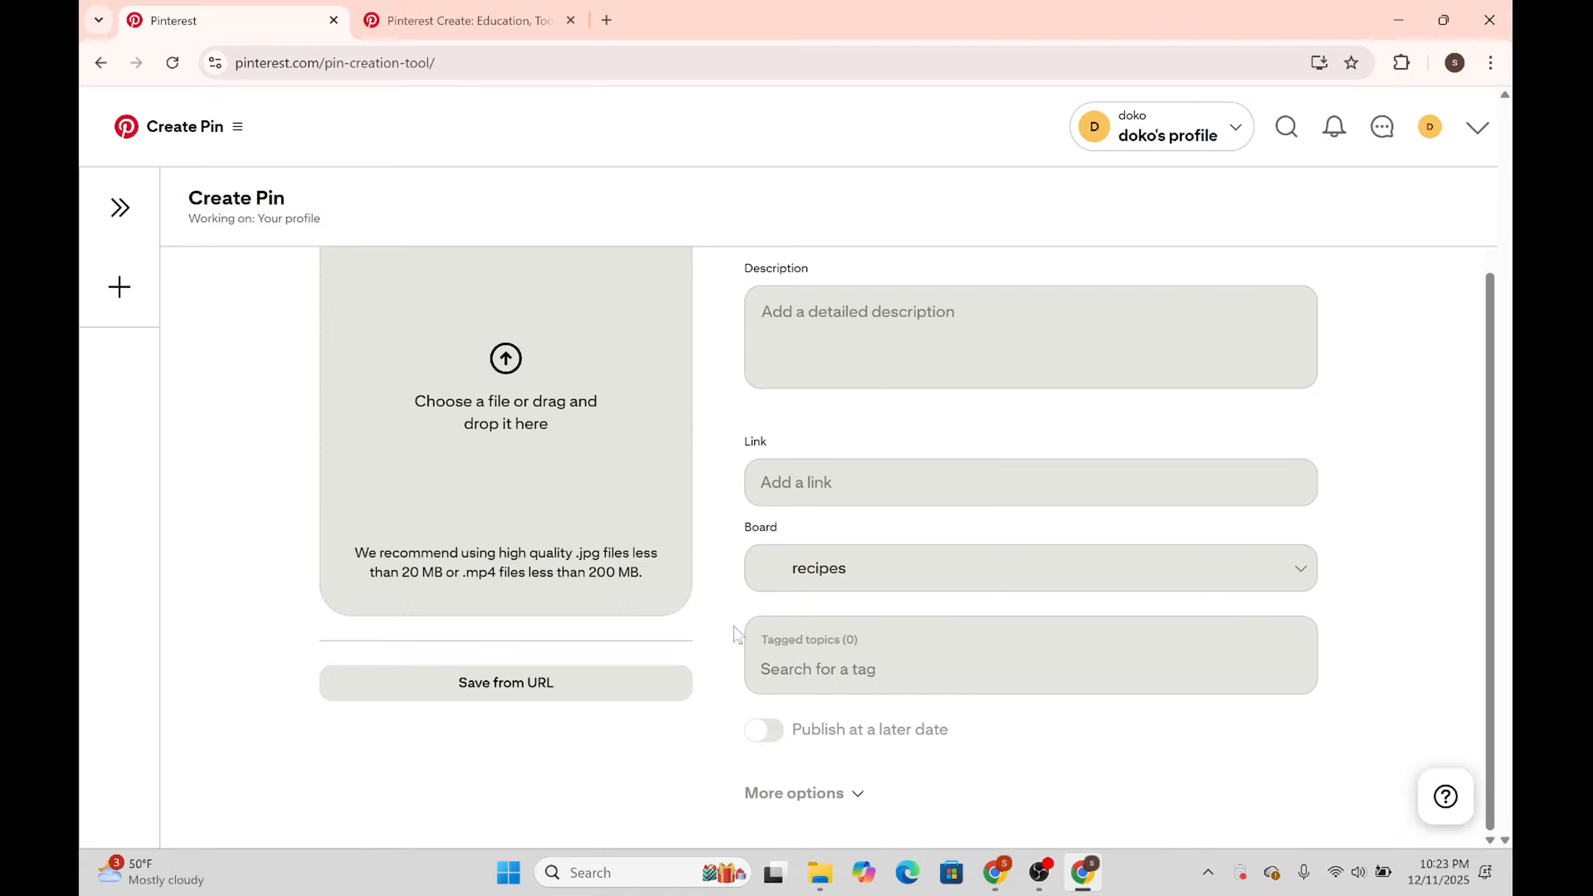
pyautogui.click(771, 798)
pyautogui.scroll(-4, 771, 802)
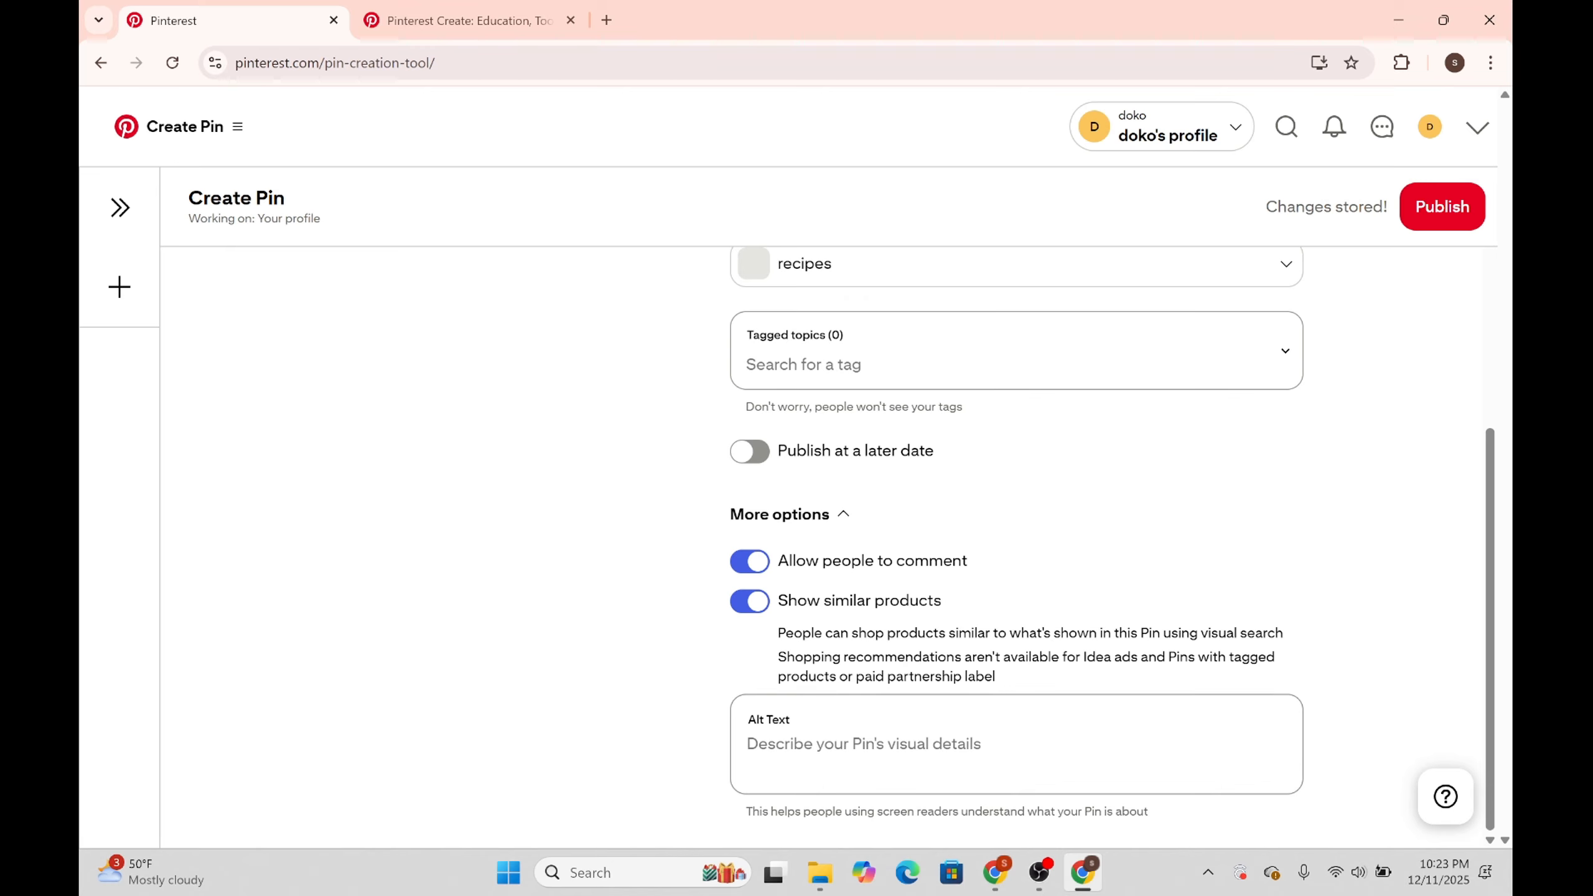
pyautogui.click(859, 733)
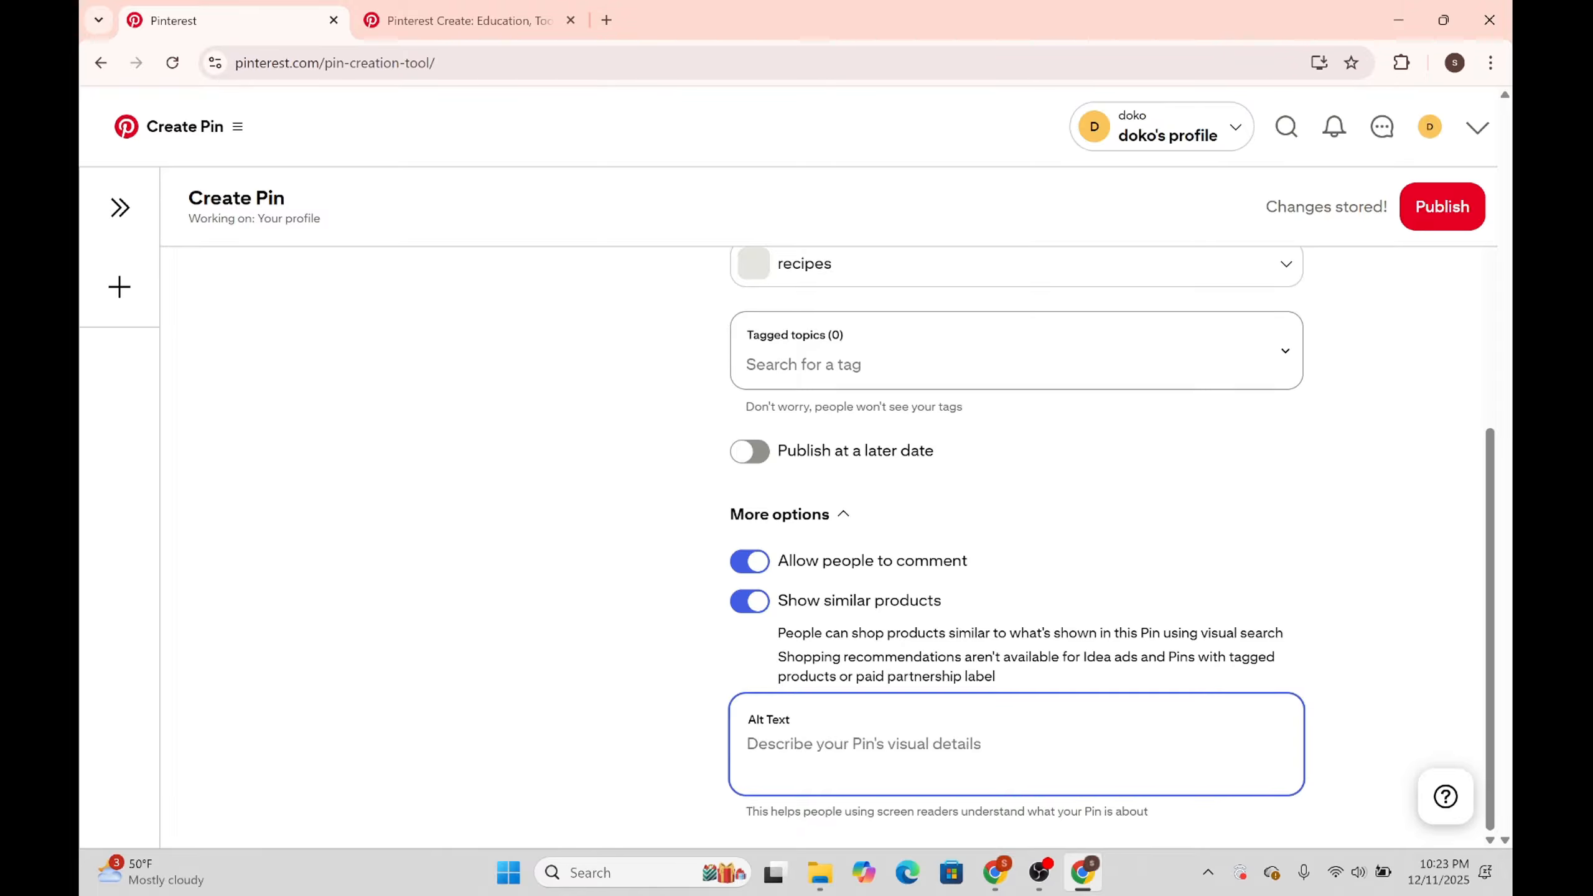
pyautogui.click(1434, 214)
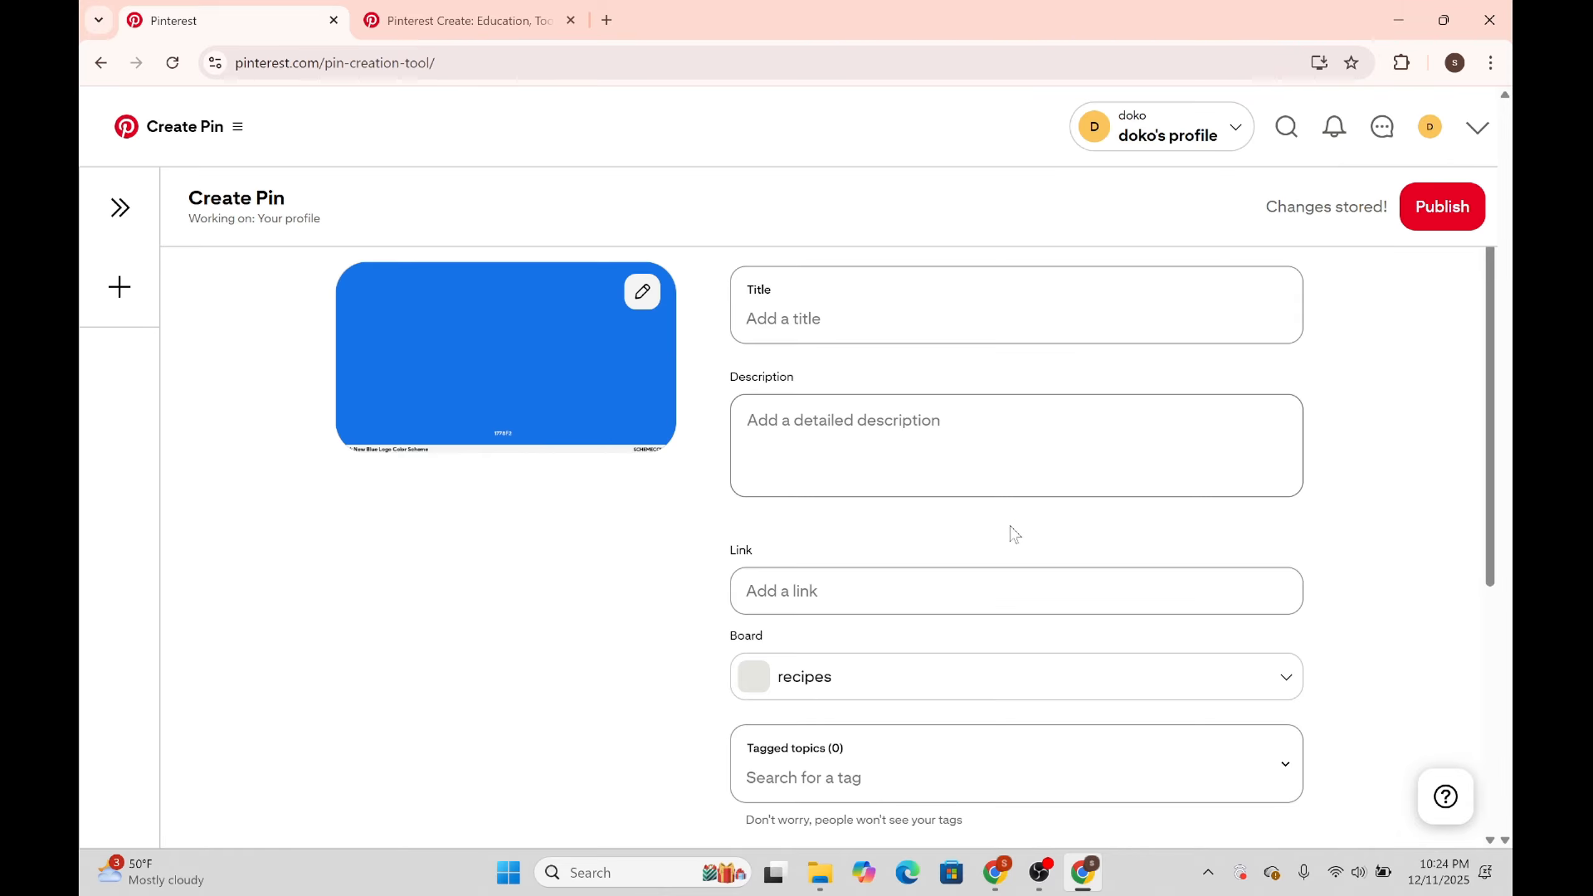
# Turn on publishing at a later date for the Pin and set the date to 12/25/2025.
pyautogui.scroll(-3, 1011, 526)
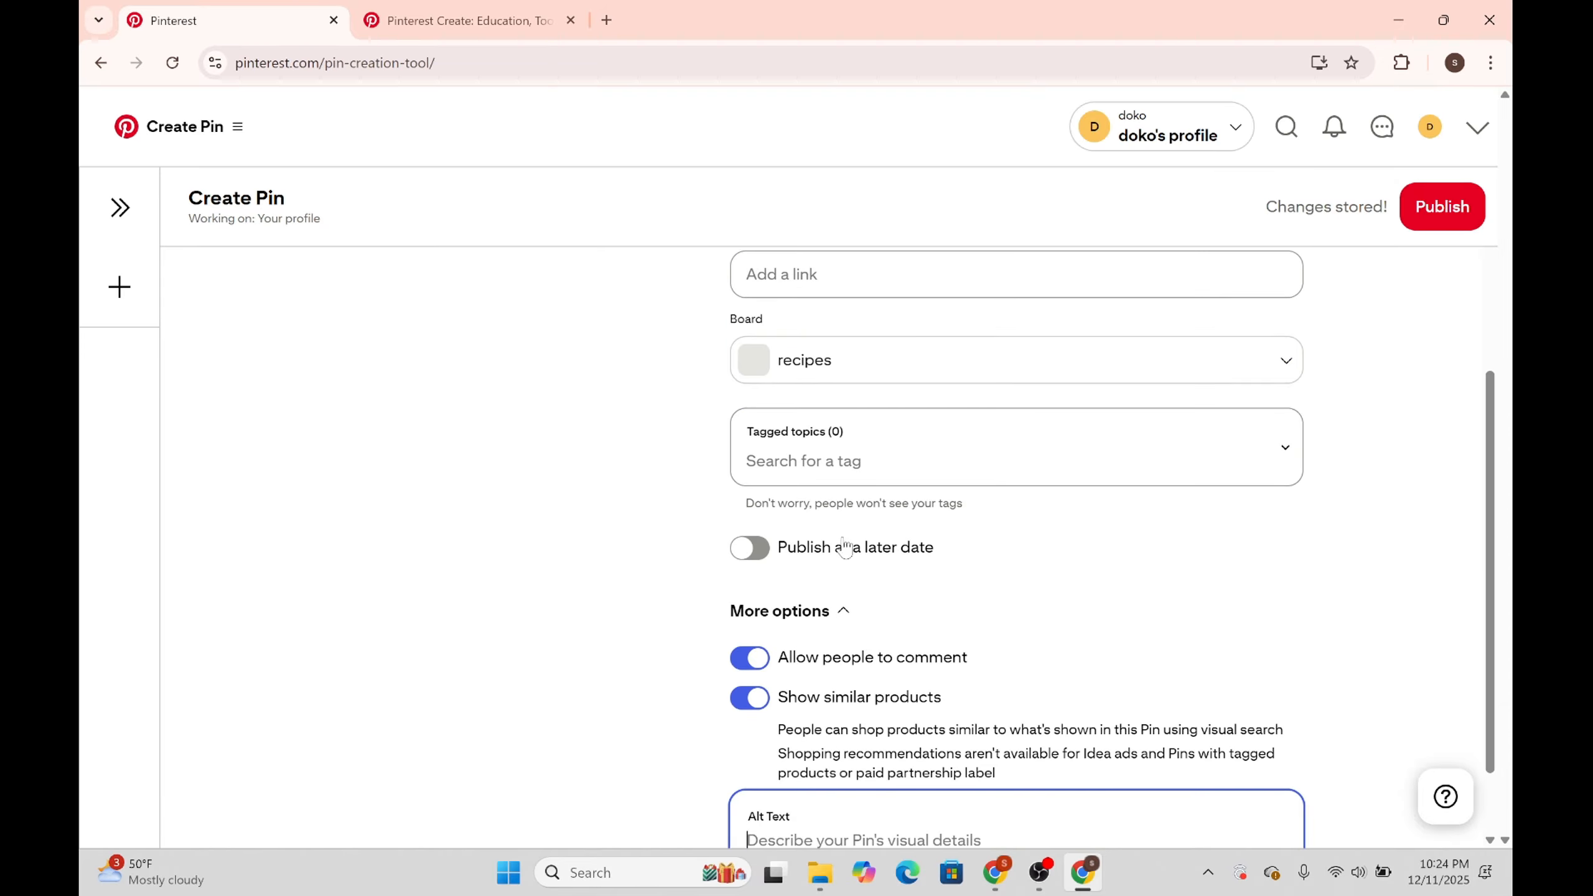
pyautogui.click(761, 550)
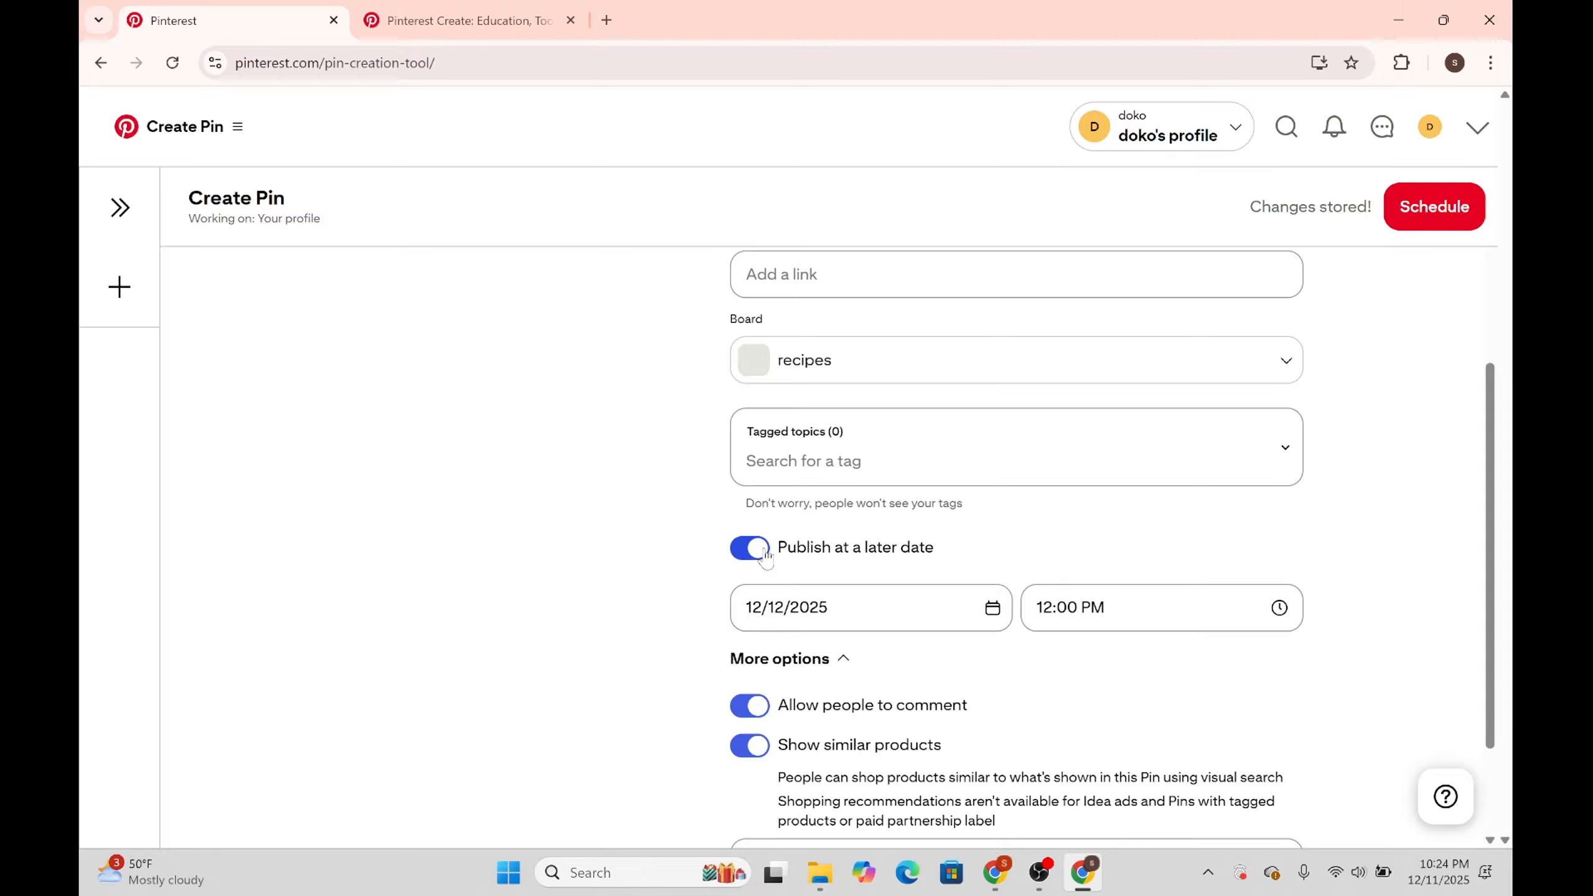
pyautogui.click(815, 602)
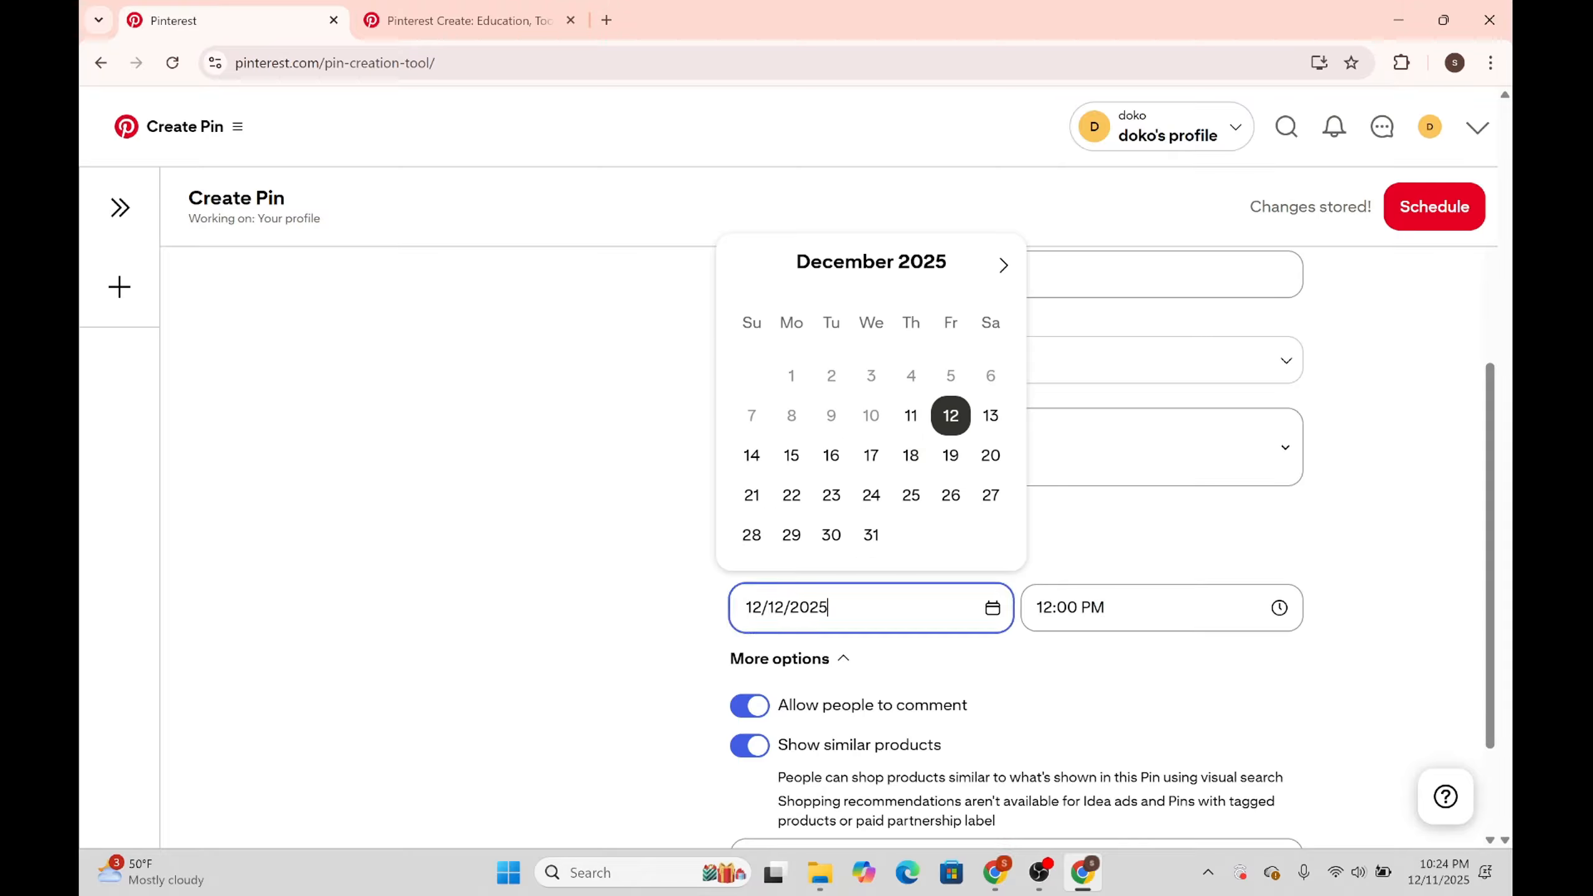
pyautogui.click(911, 495)
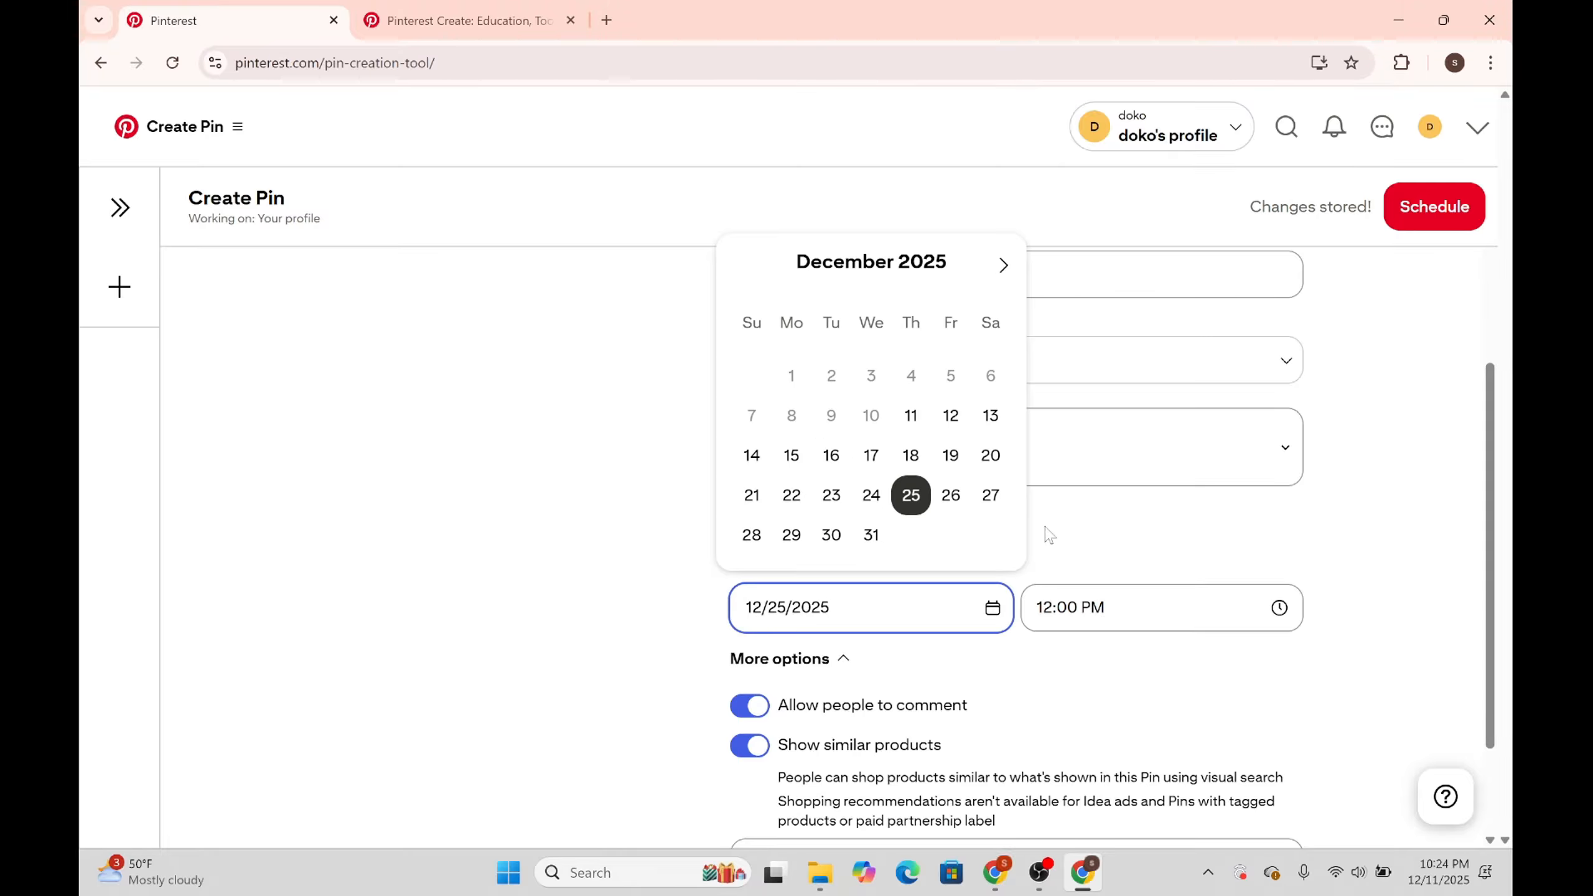
pyautogui.click(652, 615)
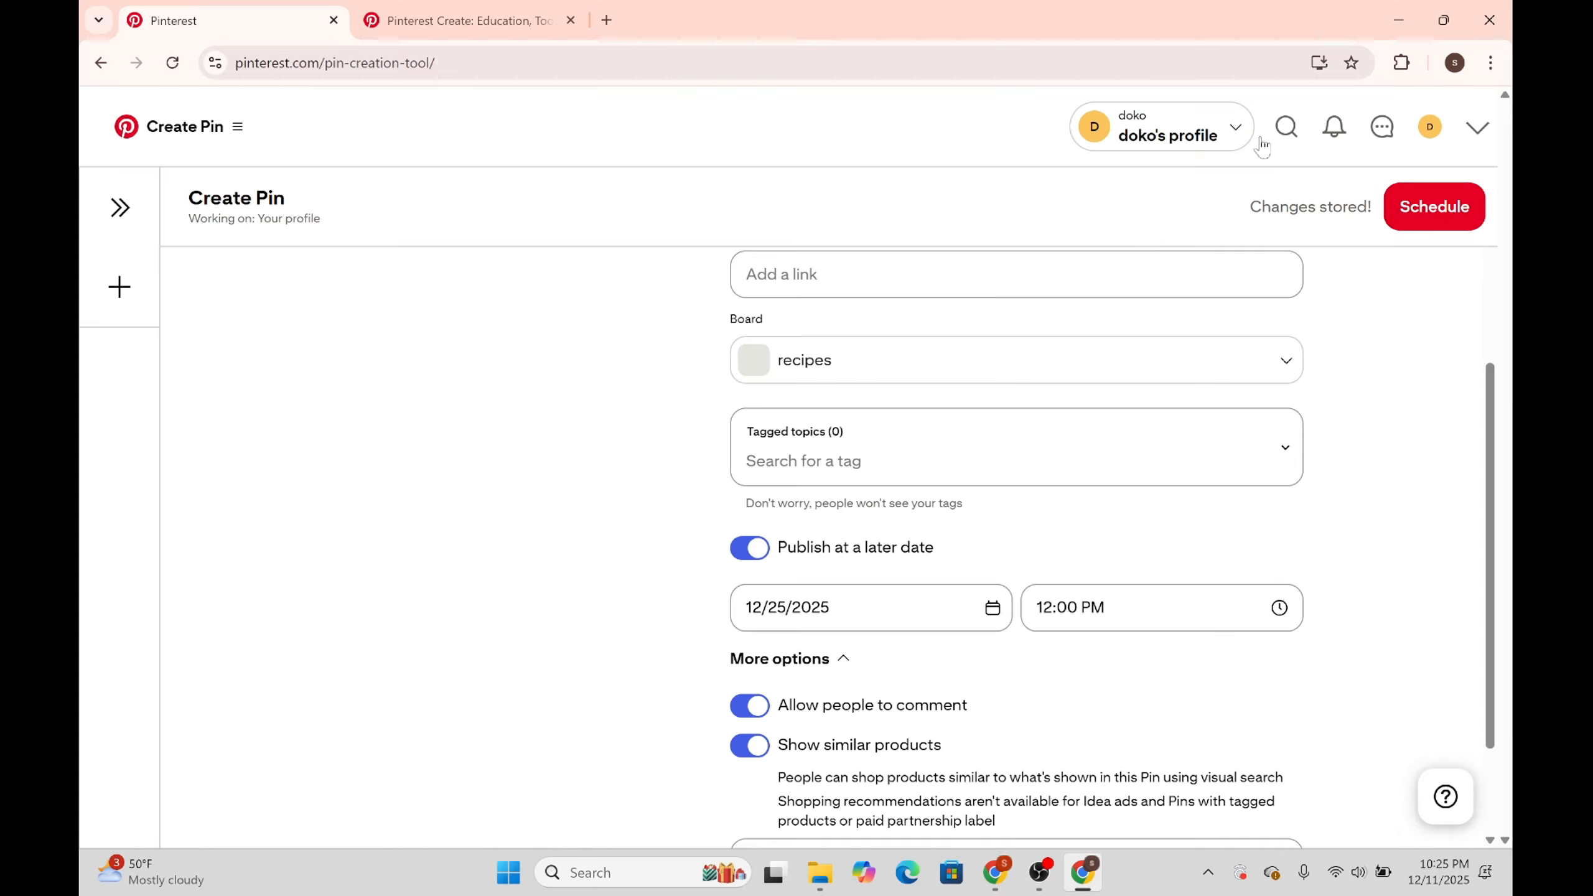
# Leave the Pin draft and view the spotlight trends in Pinterest Trends and the performance metrics in the Analytics overview.
pyautogui.scroll(5, 1014, 490)
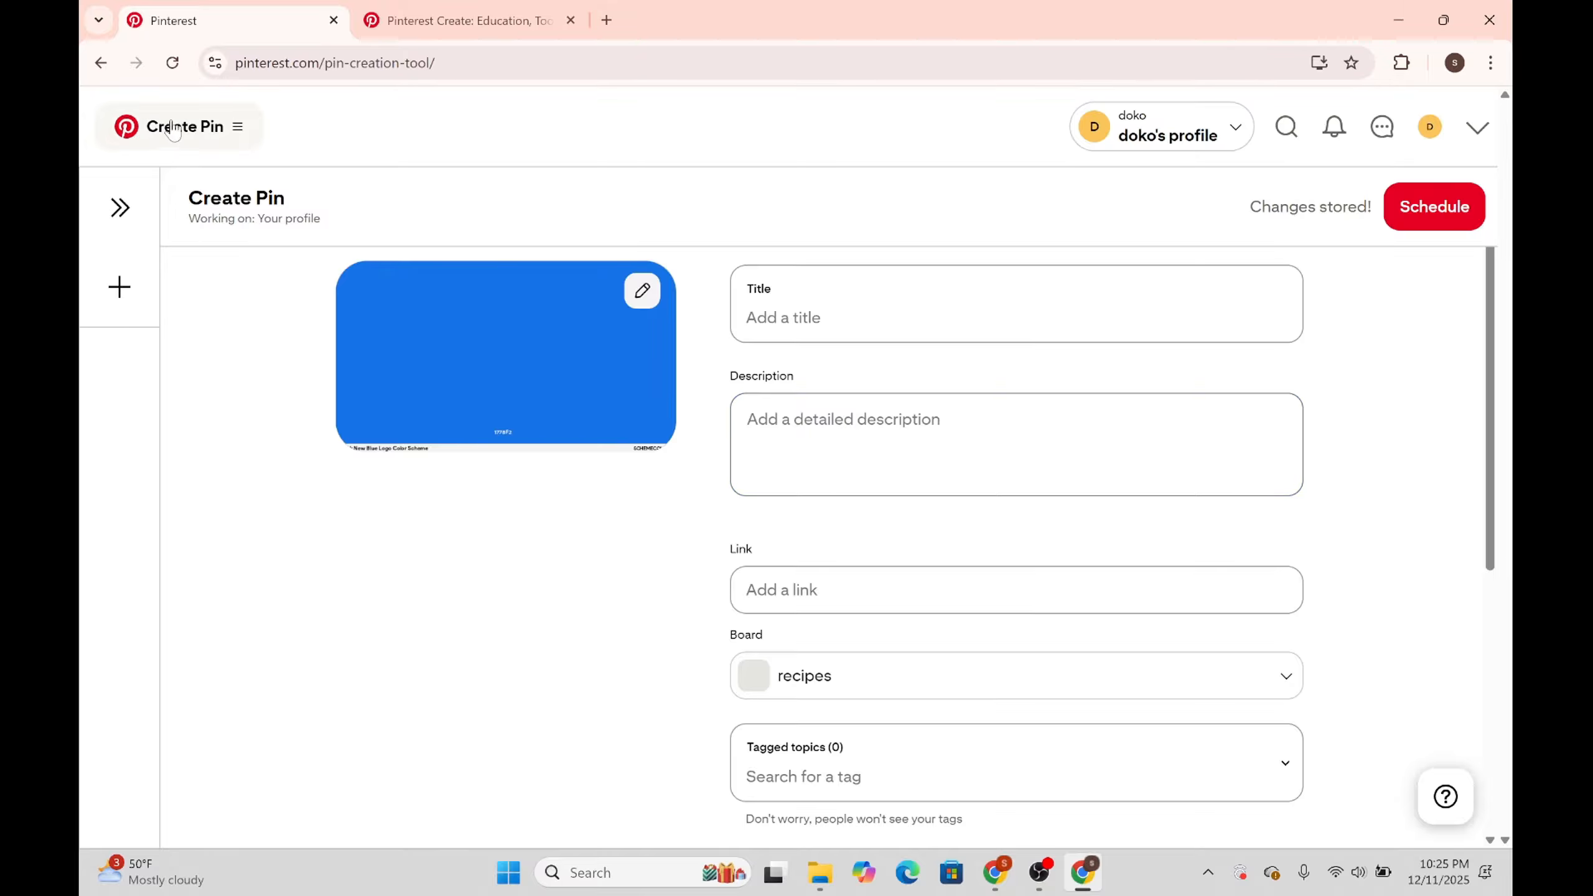
pyautogui.click(227, 125)
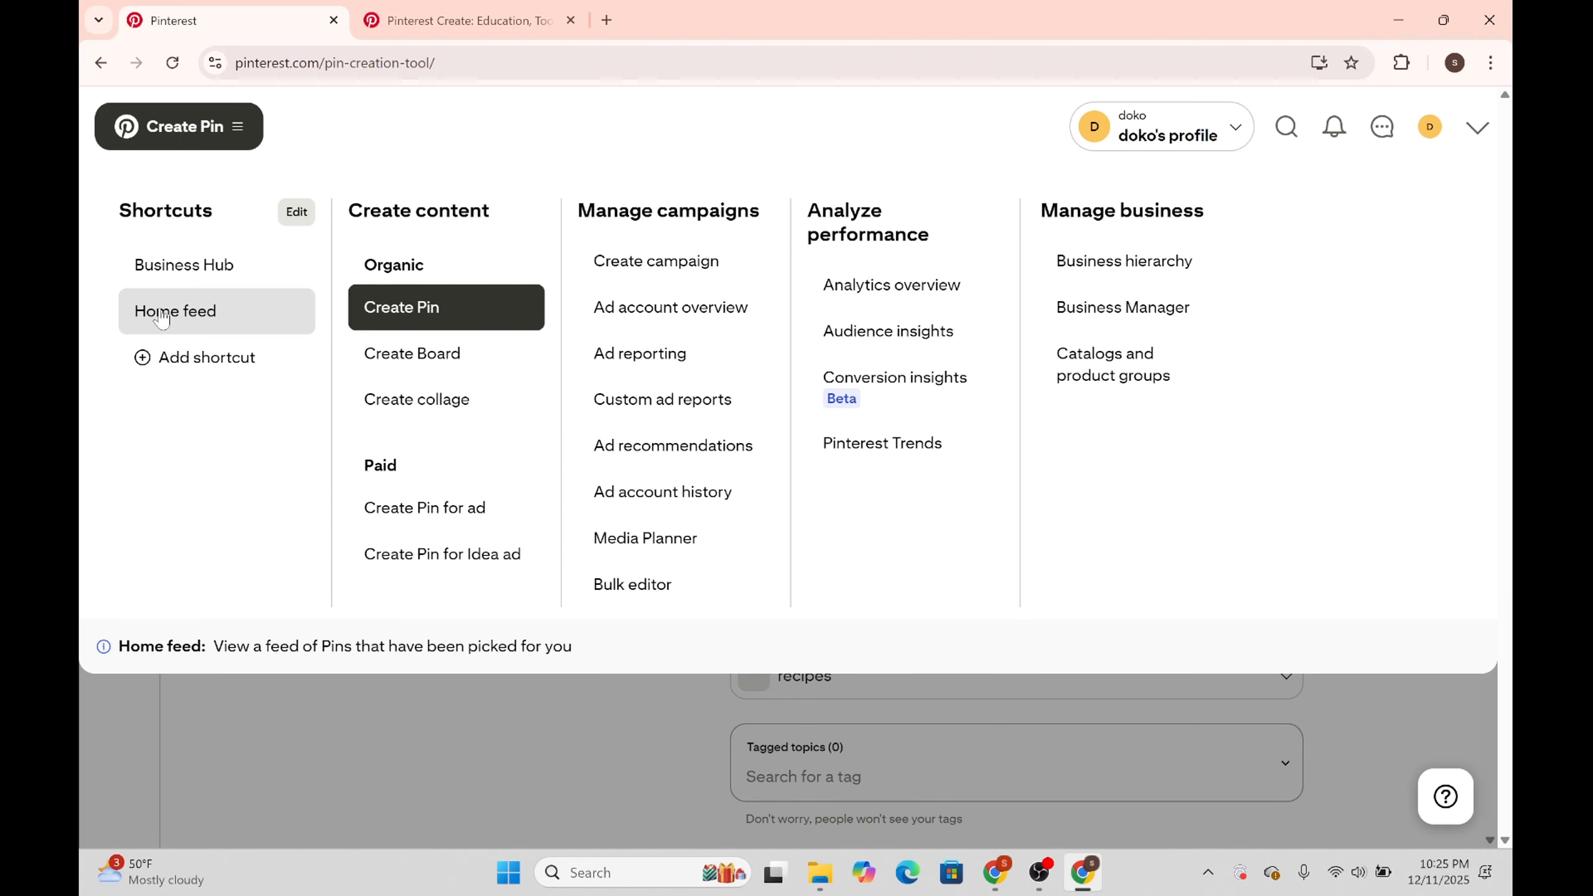
pyautogui.click(168, 316)
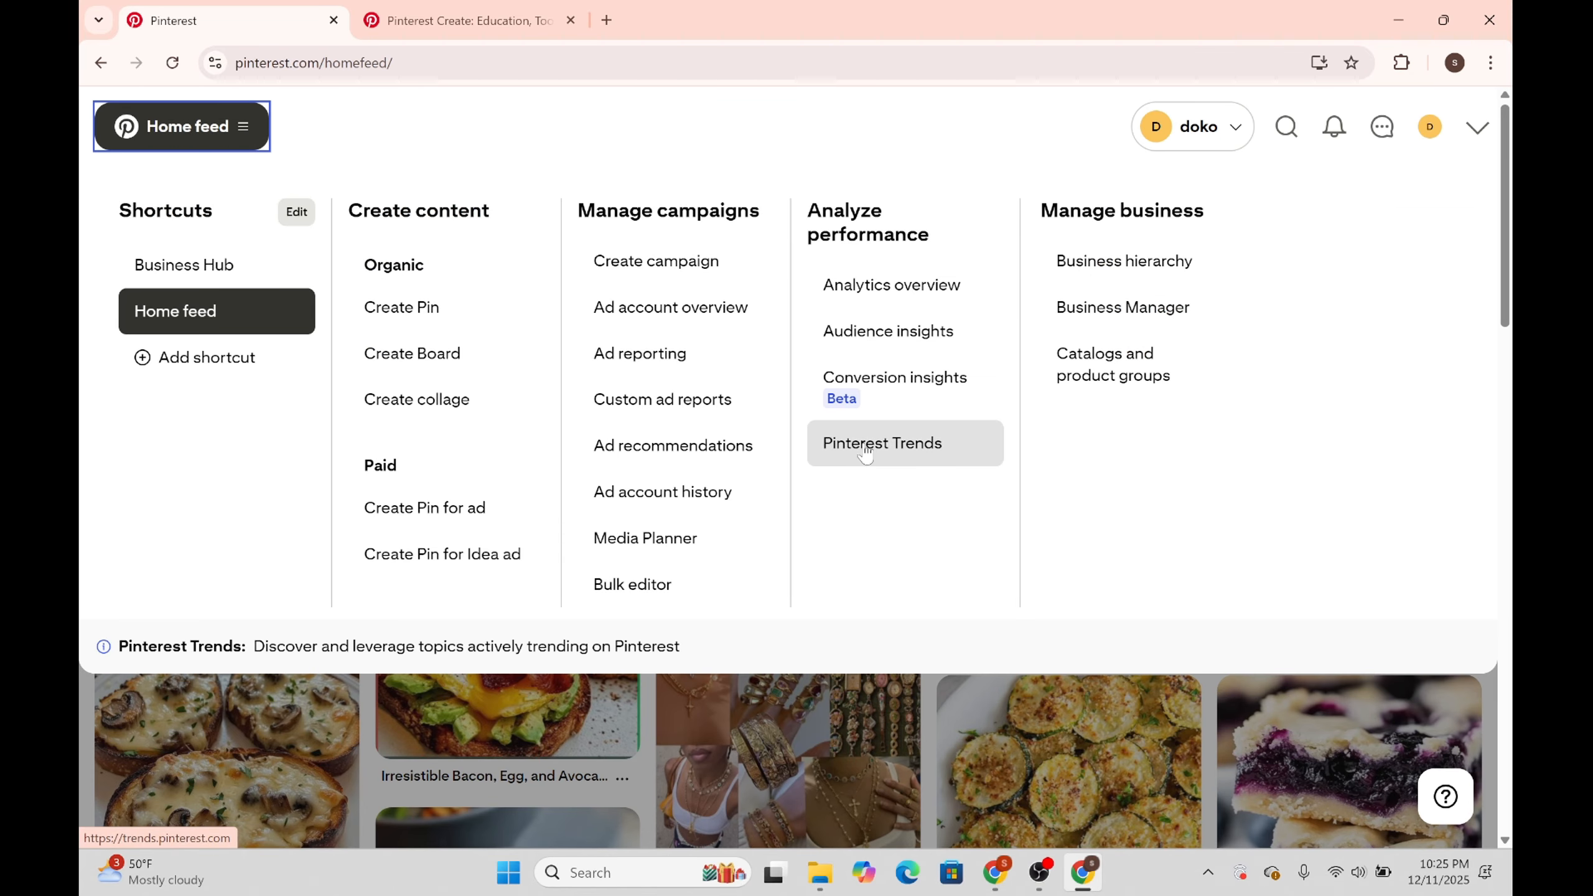
pyautogui.click(821, 457)
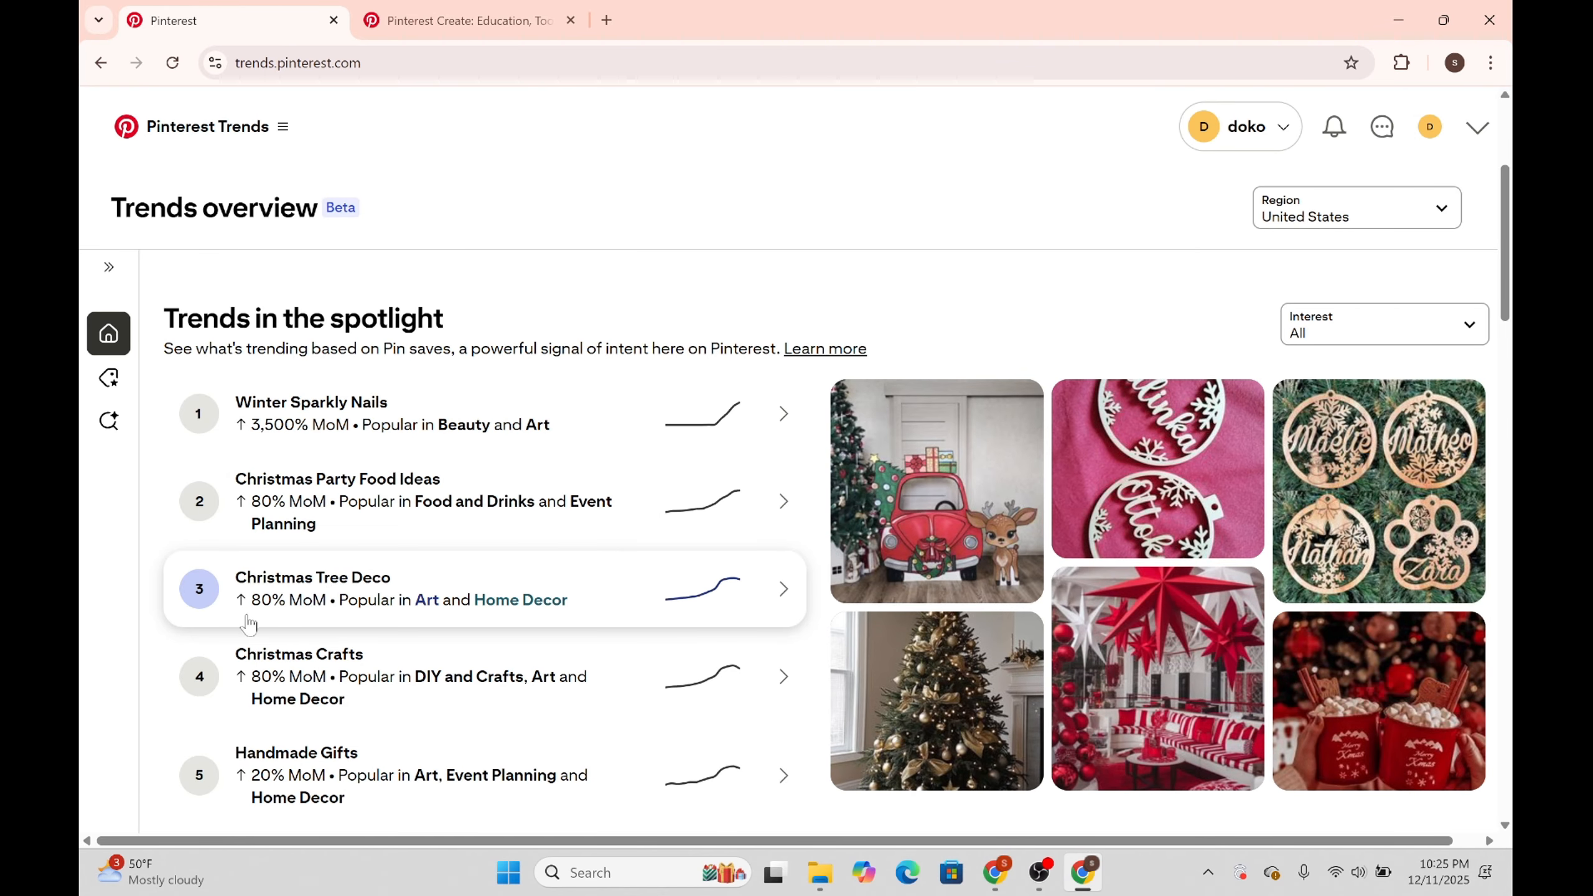
pyautogui.click(244, 135)
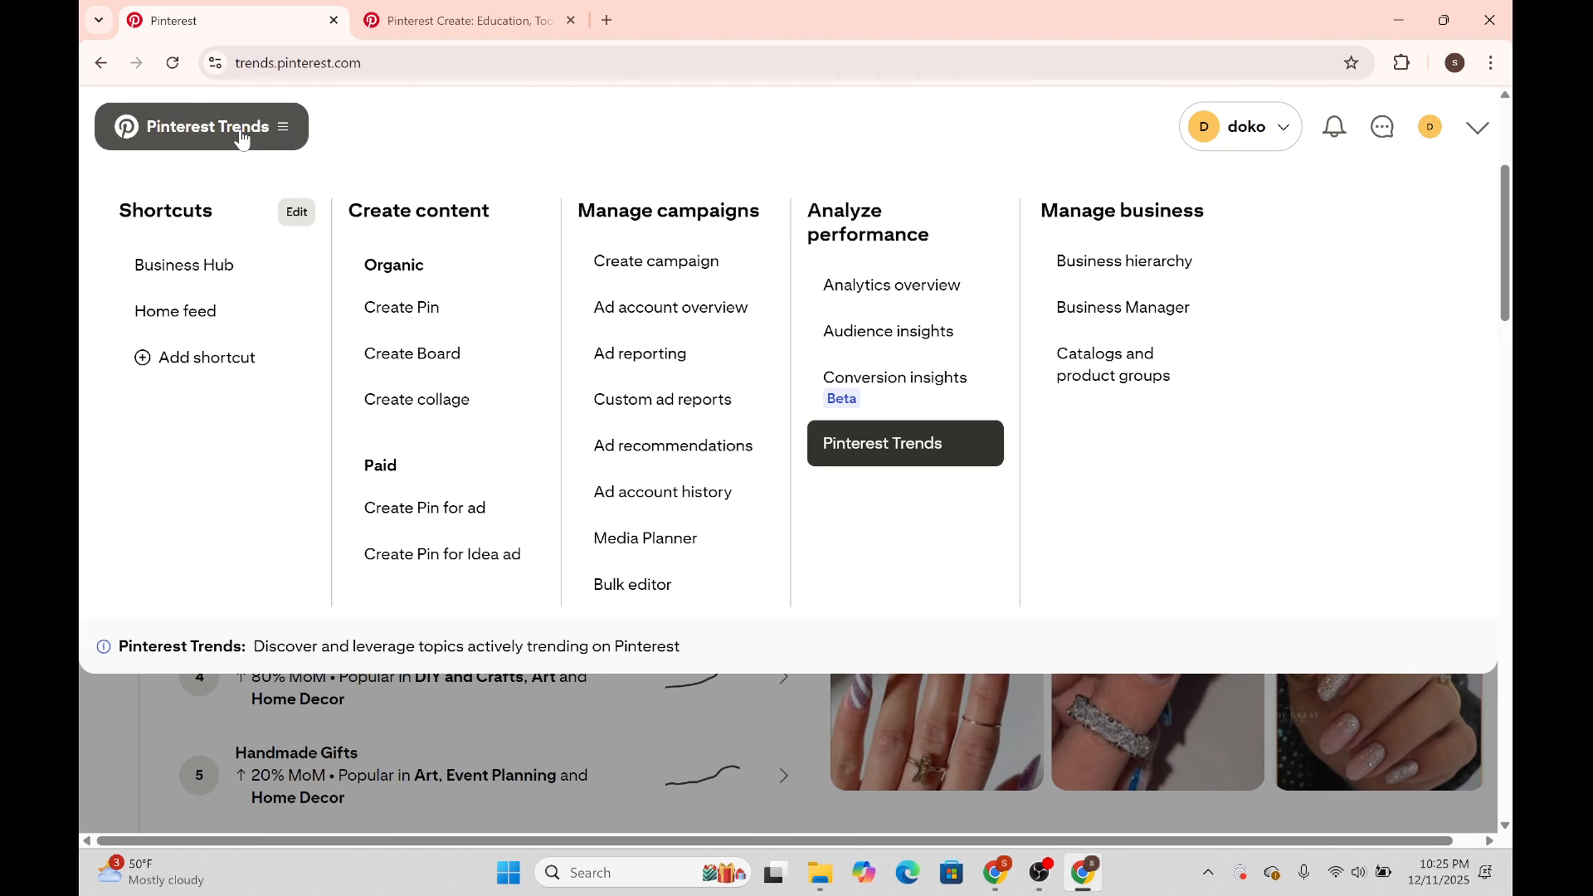
pyautogui.click(833, 286)
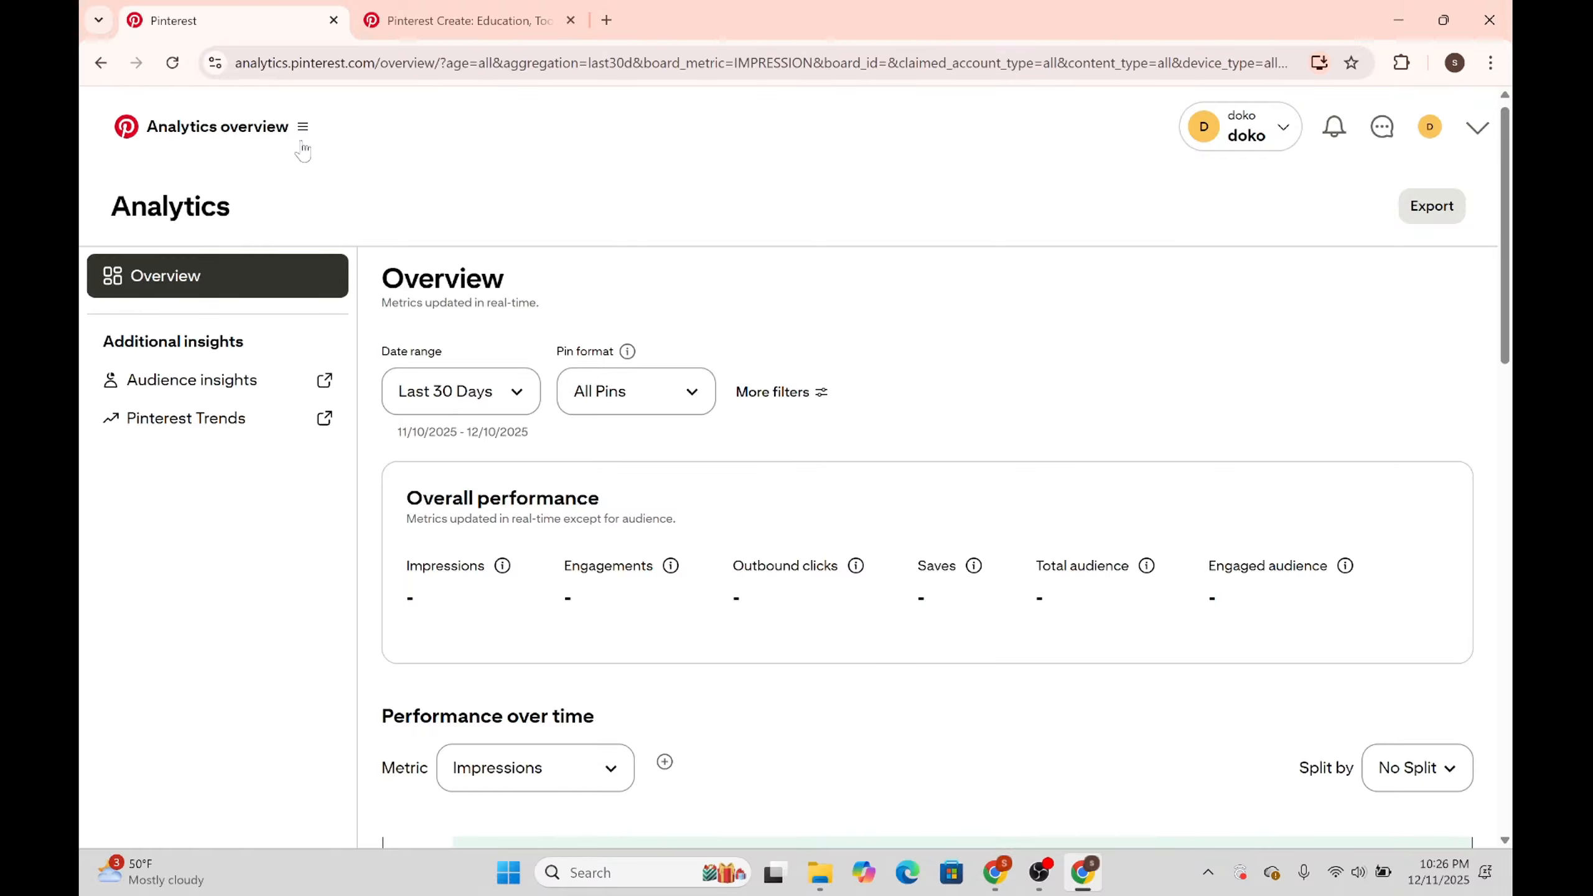
# Start a new Pin for an ad and review its title and destination link fields without filling them in.
pyautogui.click(292, 146)
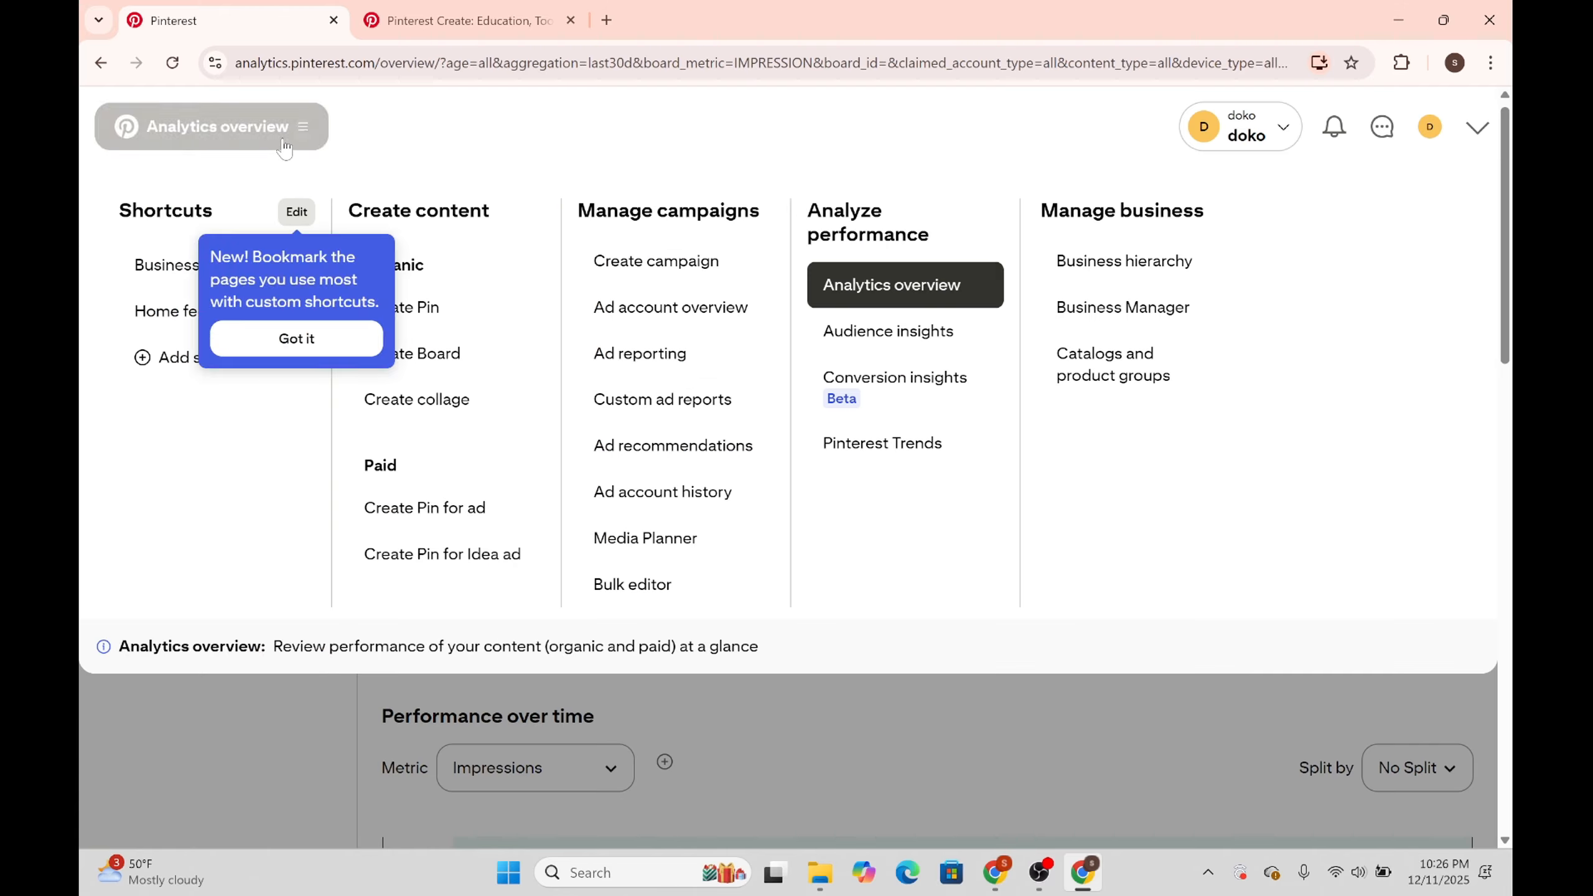
pyautogui.click(405, 521)
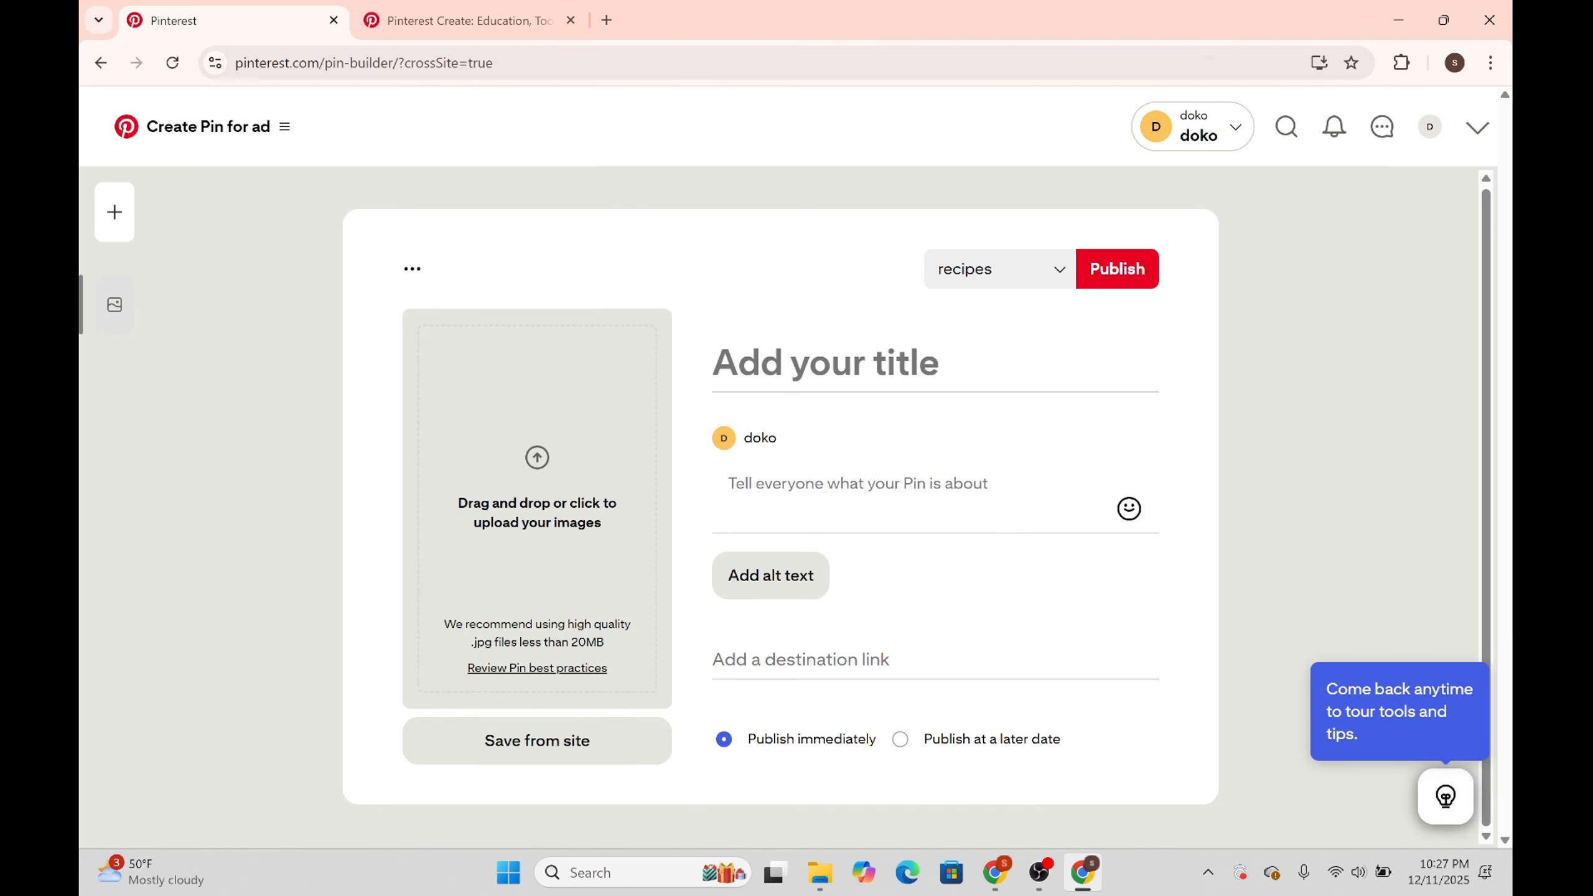
pyautogui.click(803, 367)
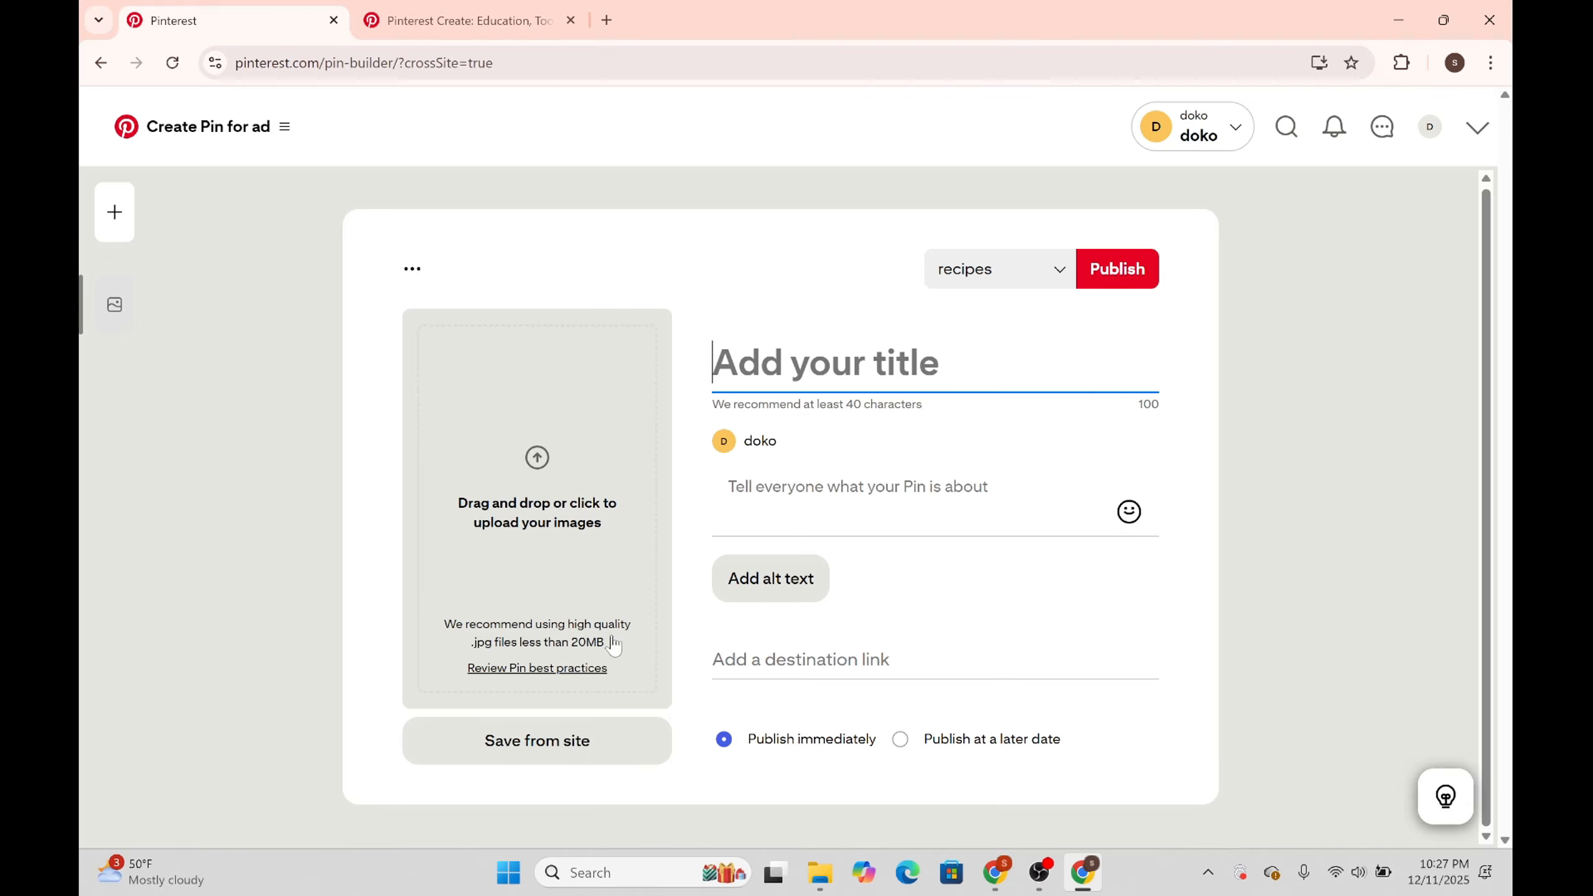
pyautogui.click(816, 678)
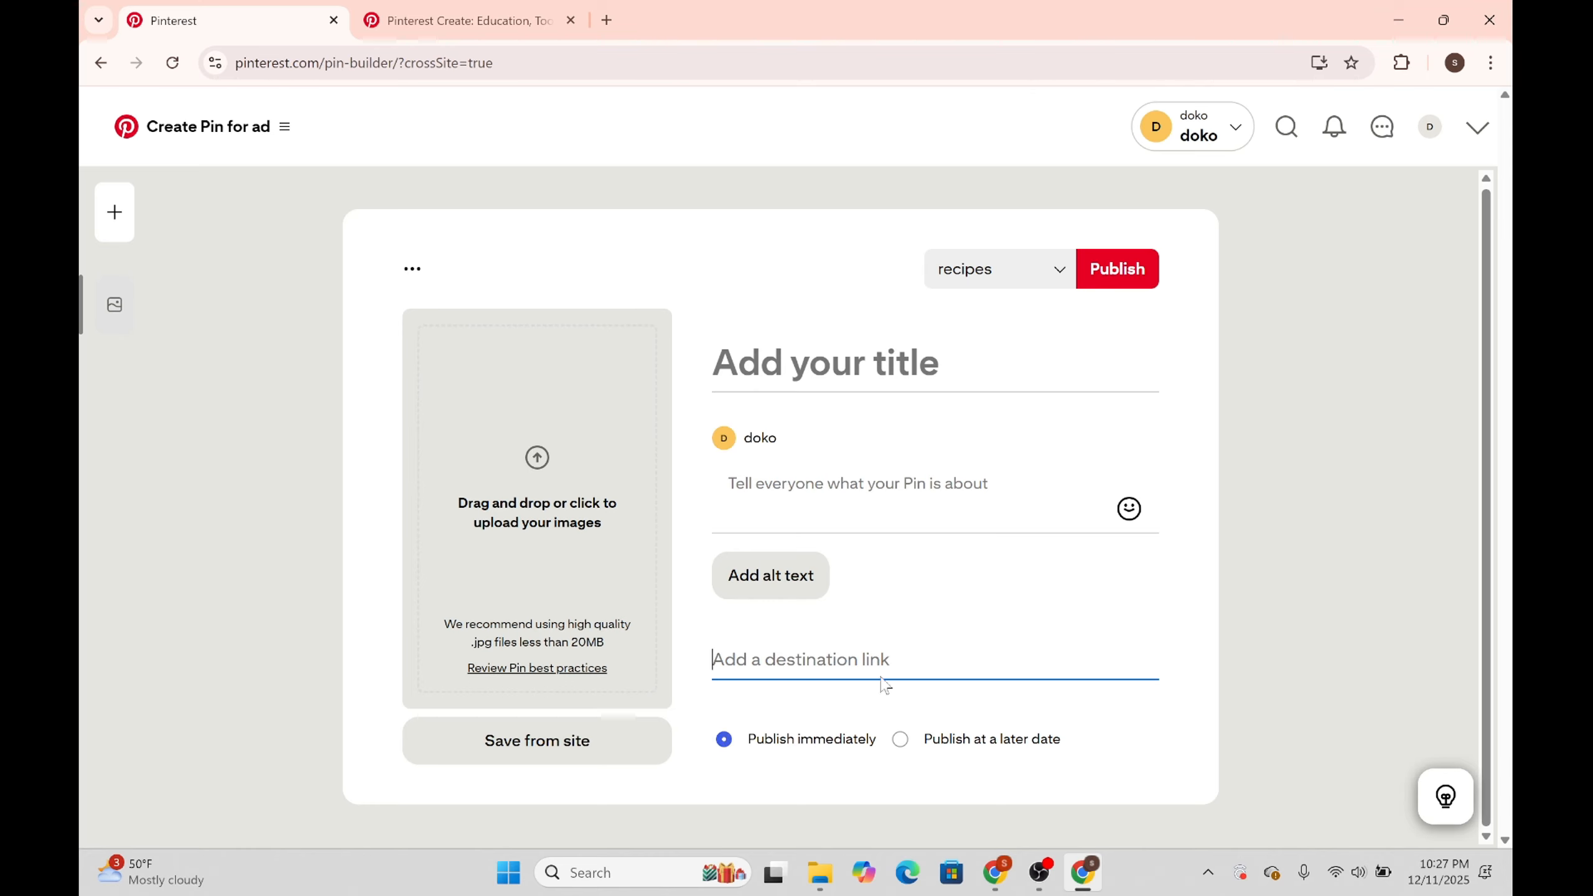
# Set the ad Pin to publish at a later date, on 12/24/2025 at 02:30 AM.
pyautogui.click(903, 741)
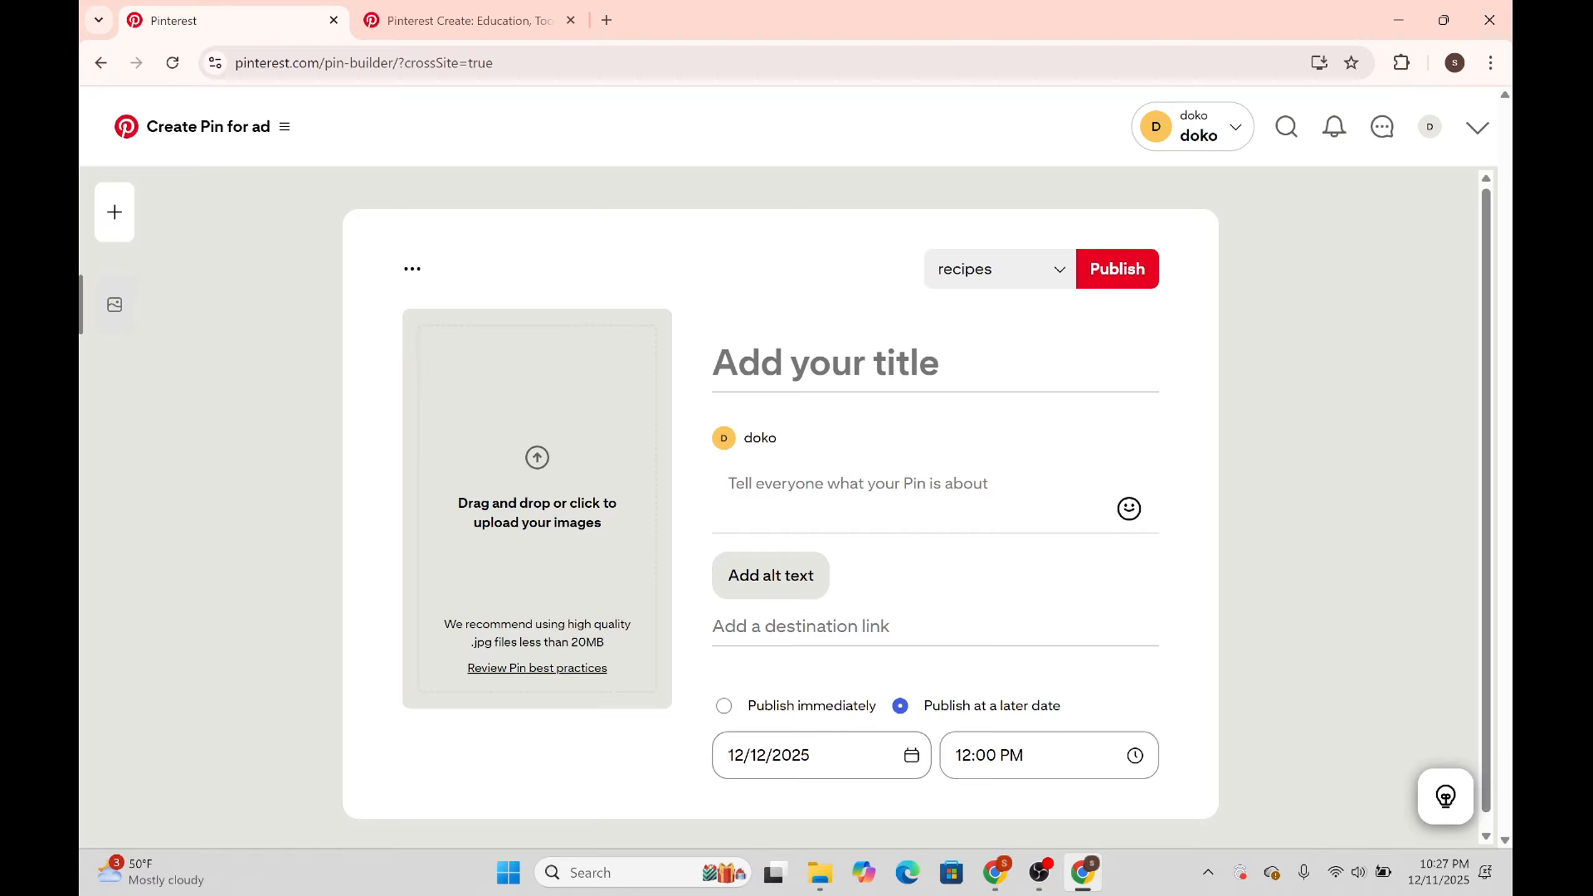
pyautogui.click(809, 755)
pyautogui.click(823, 645)
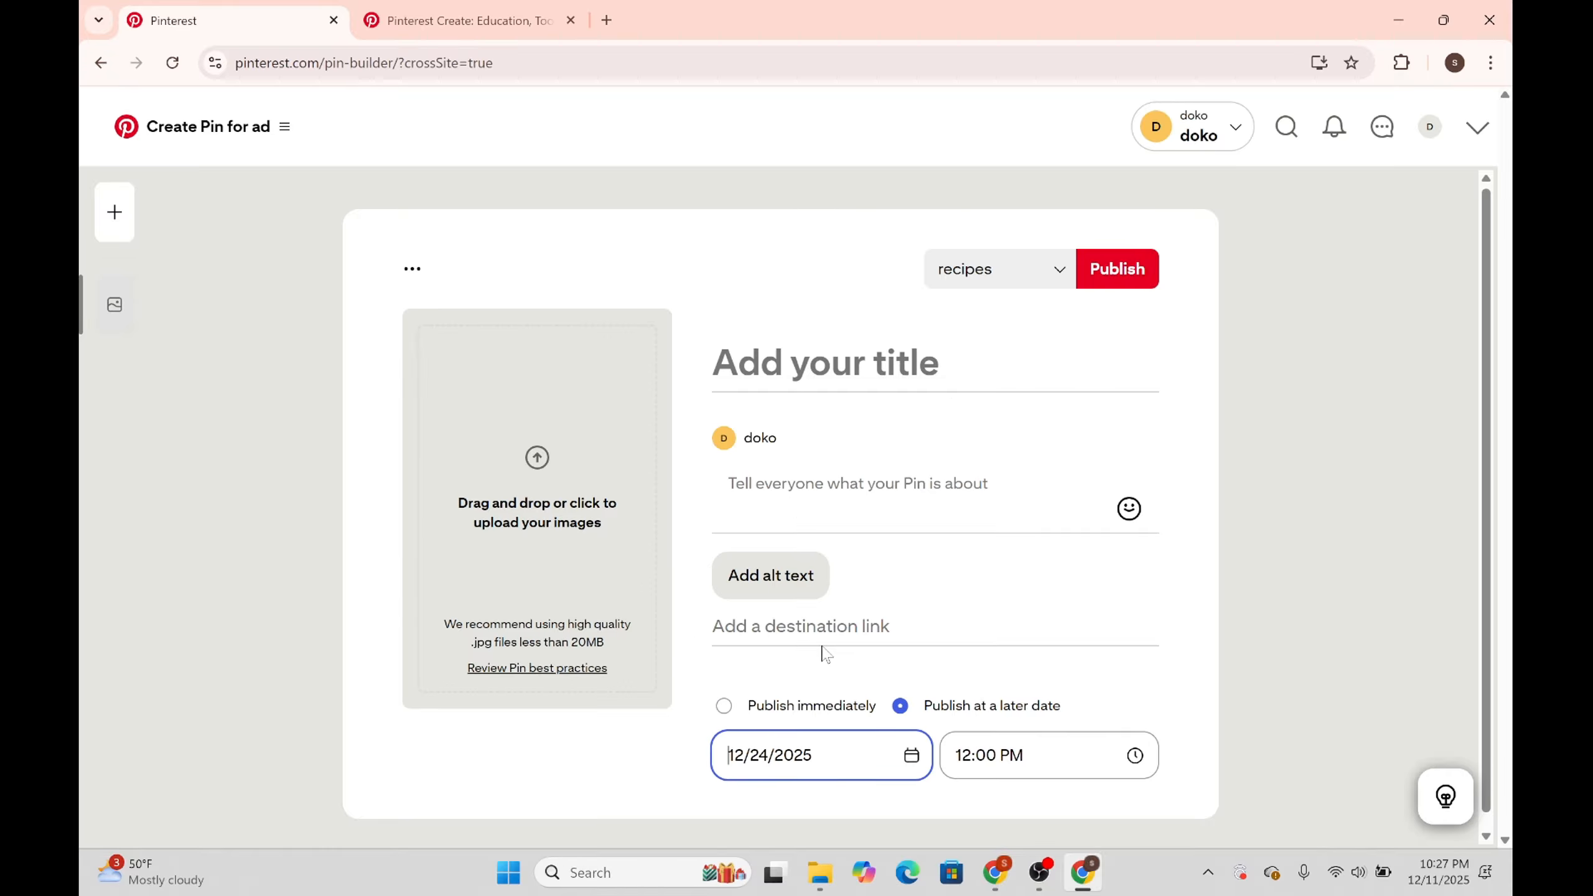
pyautogui.click(1016, 755)
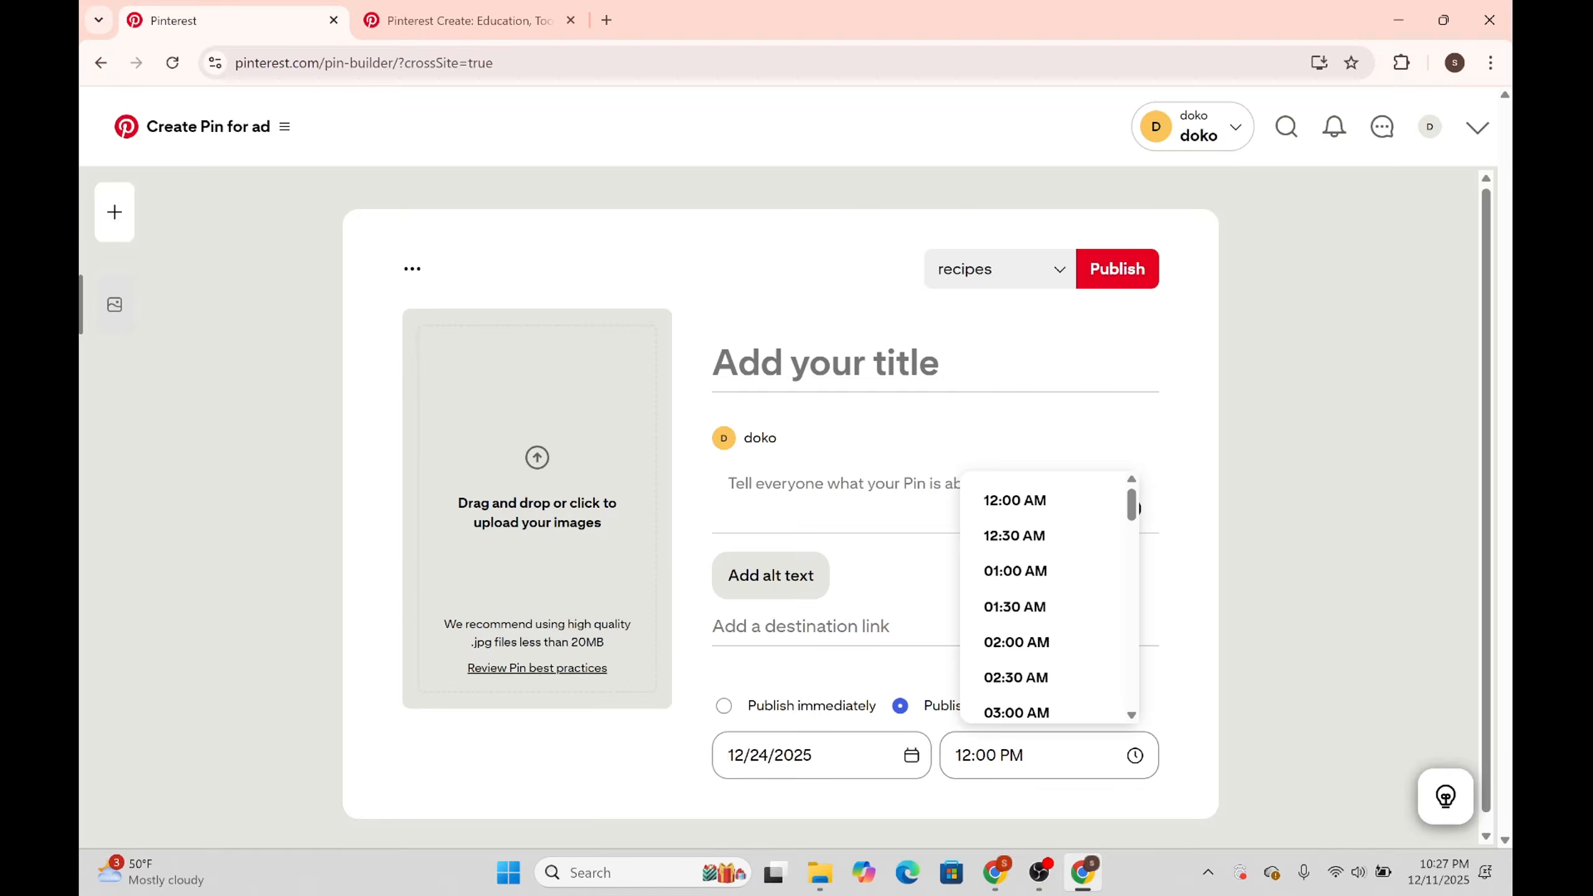
pyautogui.click(1045, 674)
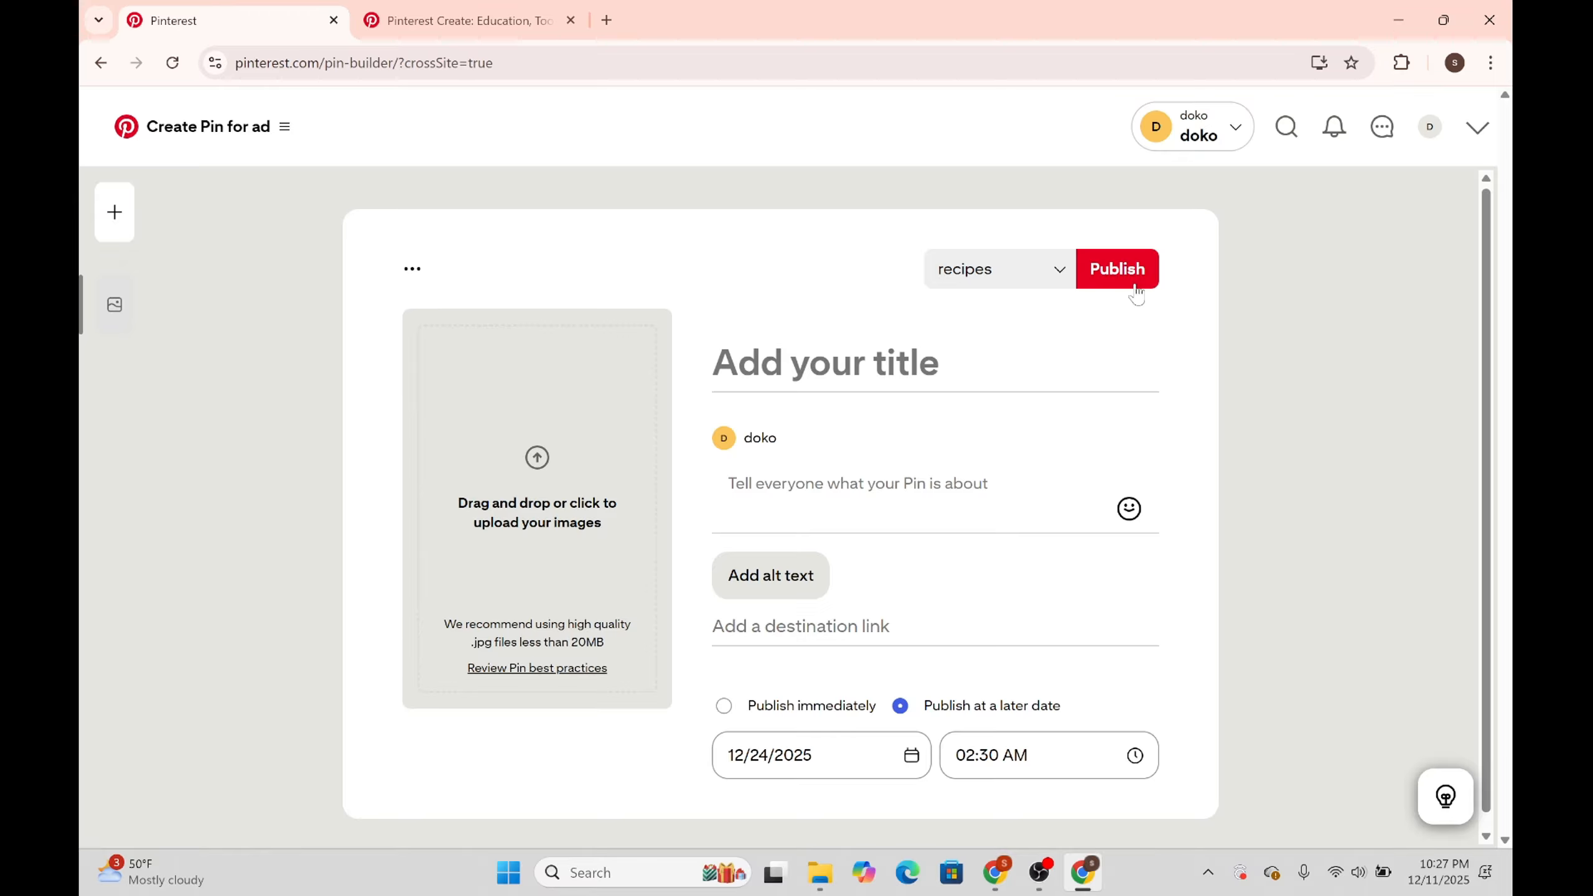
pyautogui.scroll(-1, 1136, 293)
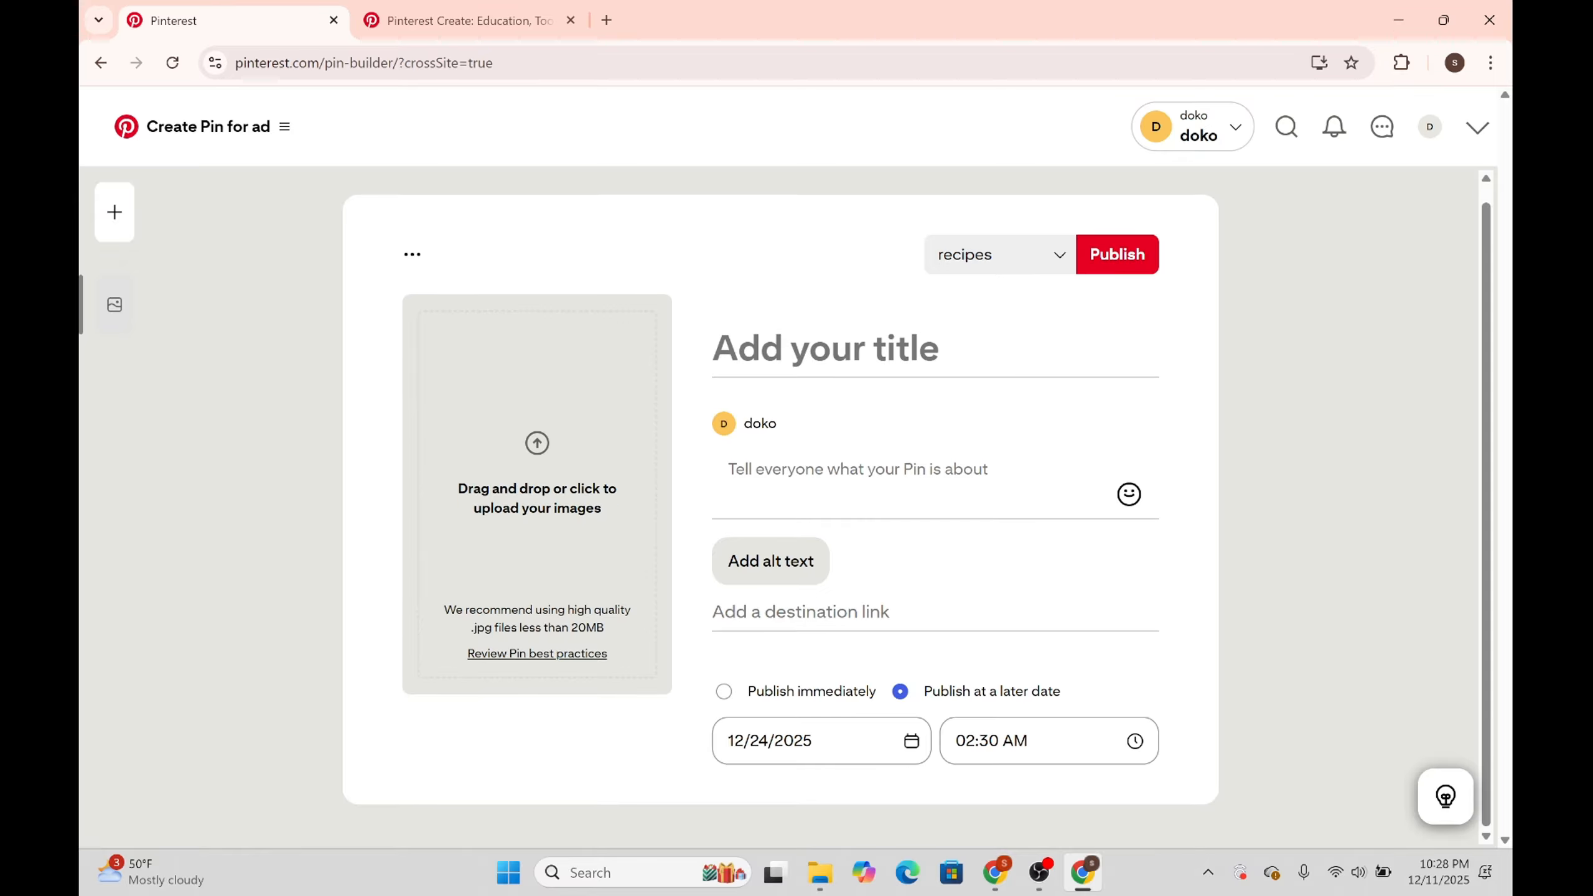